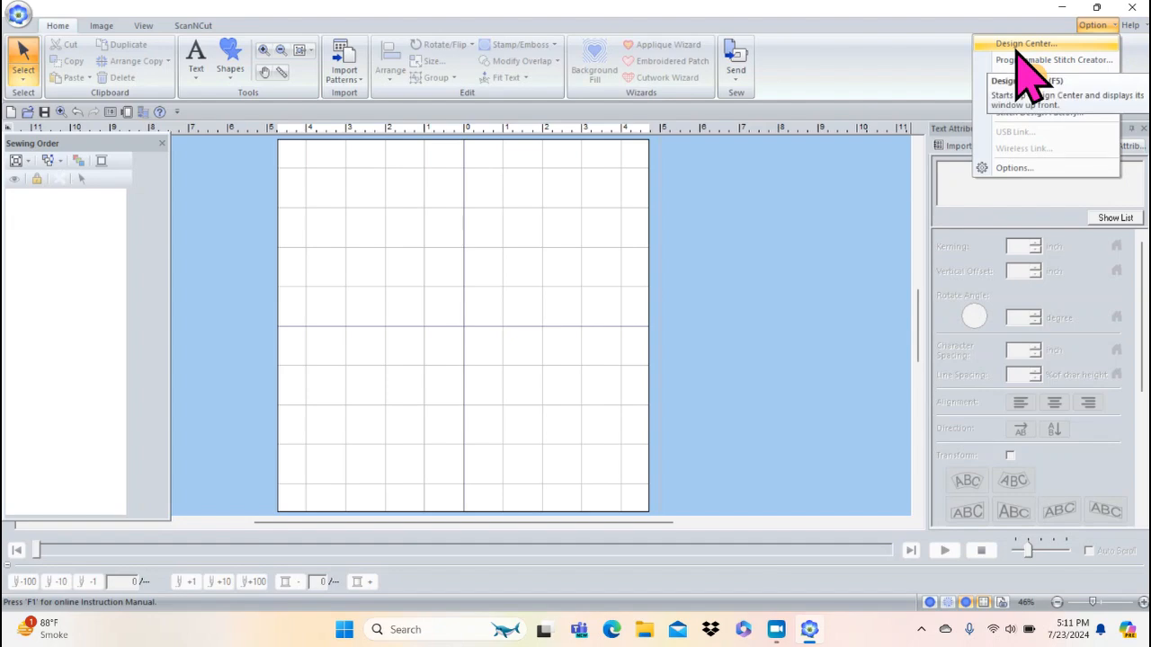
- Open Design Center, skip its startup wizard and create a new line image
left_click(1025, 44)
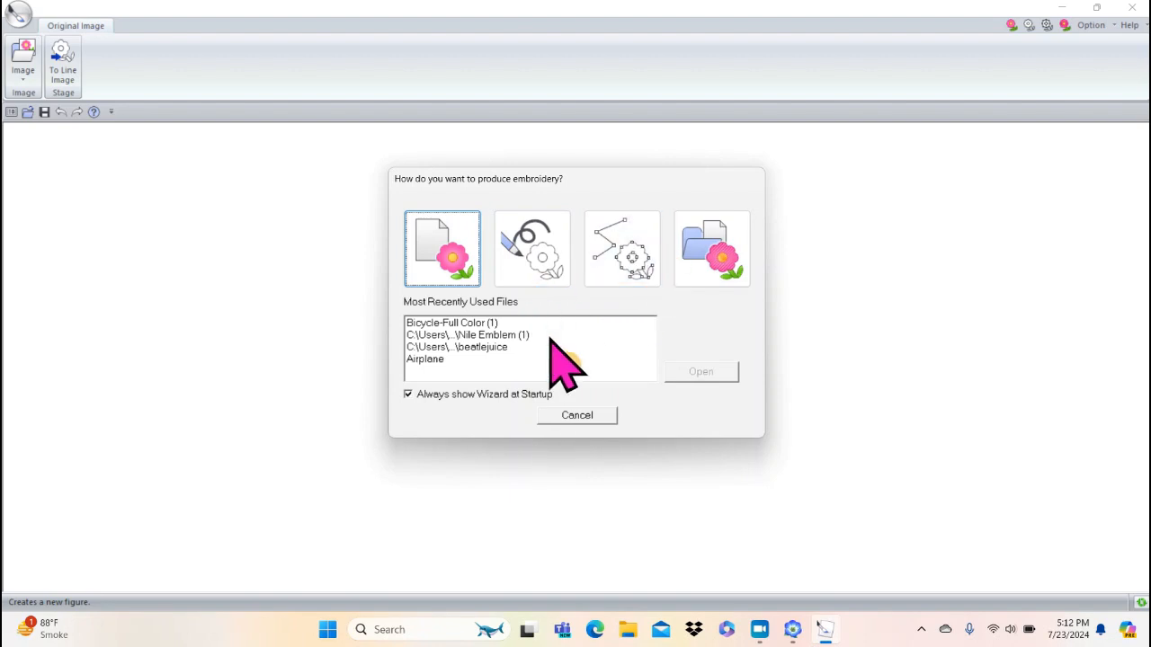
left_click(576, 416)
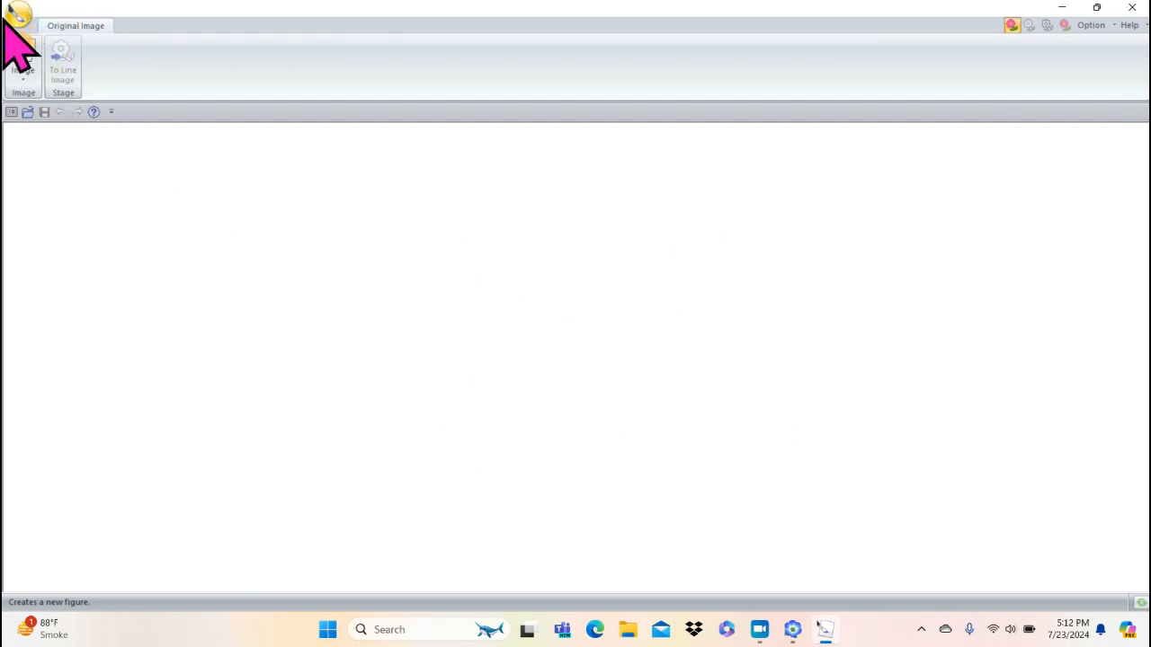
left_click(18, 14)
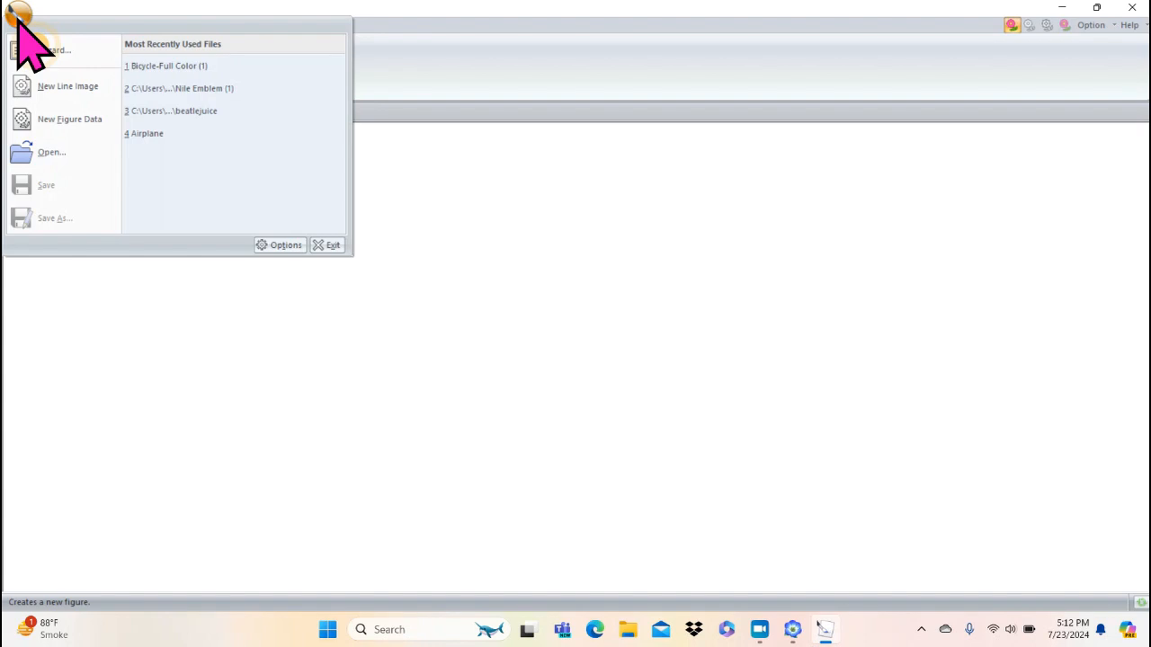
left_click(89, 89)
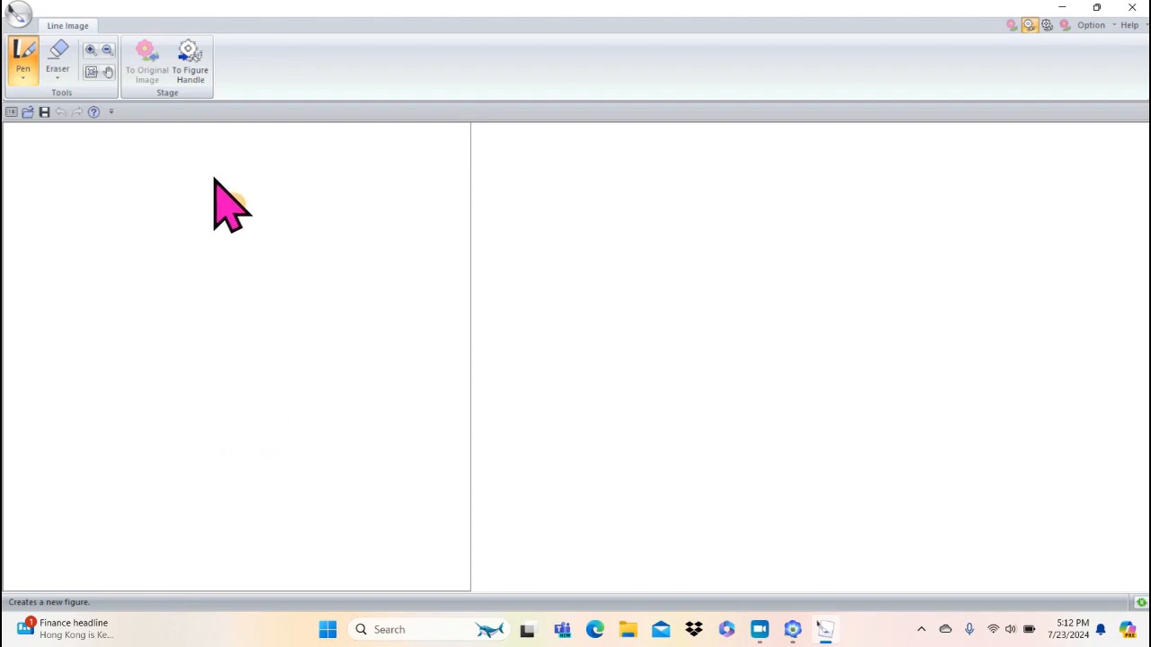
- Take the blank line image to the Figure Handle stage with Normal resolution and Thinning Process 5
left_click(191, 59)
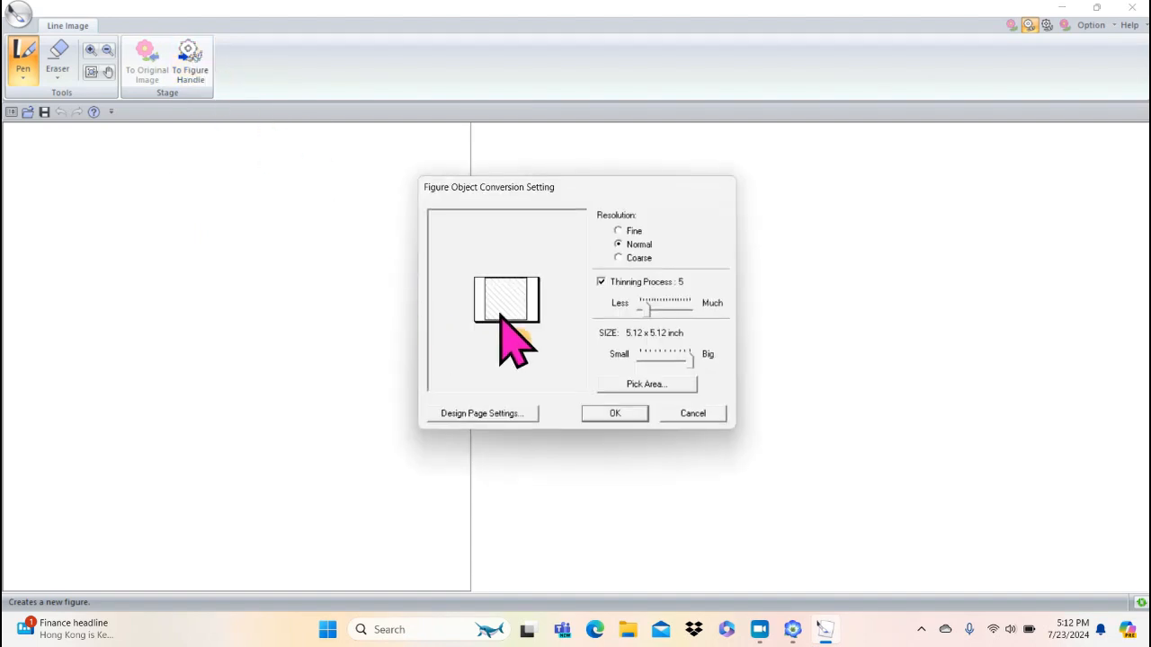
left_click(625, 417)
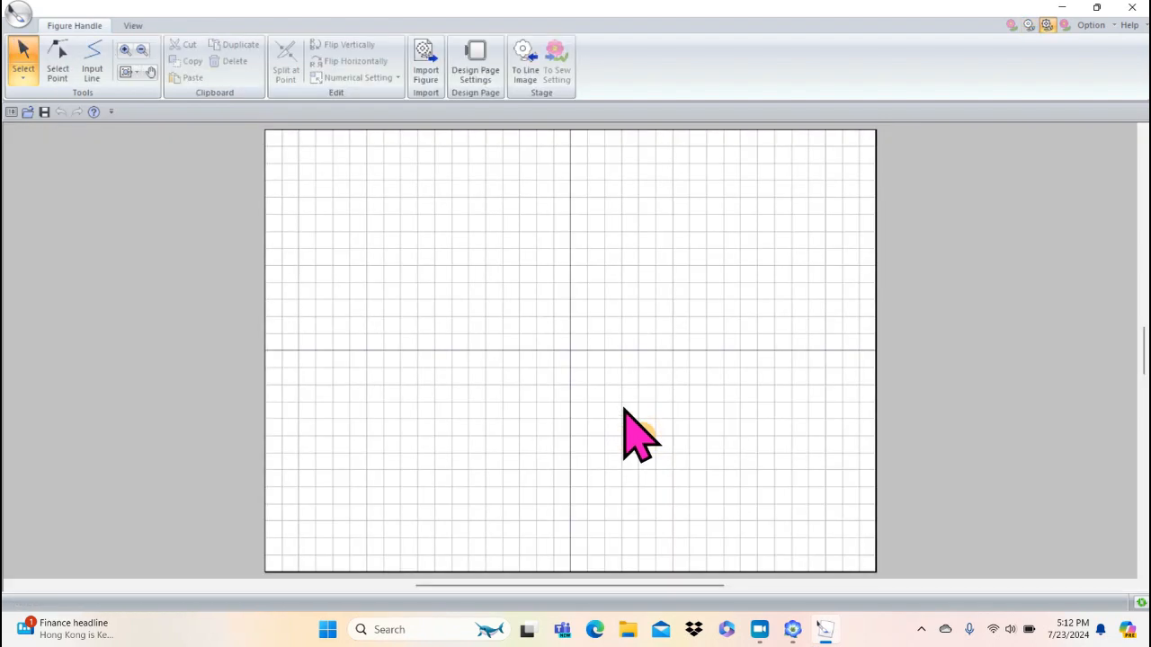
- Outline a pointed crayon shape about 1.28 inch wide and 4.51 inch high with Input Line, just left of the page's vertical centre line
left_click(94, 58)
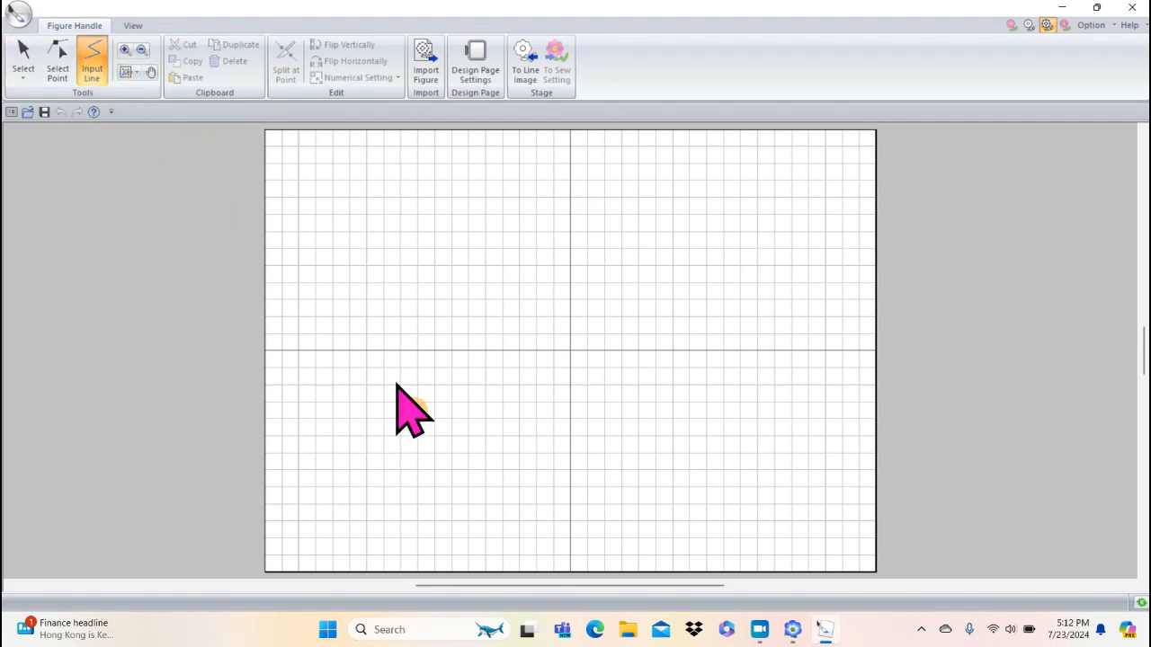
left_click(468, 535)
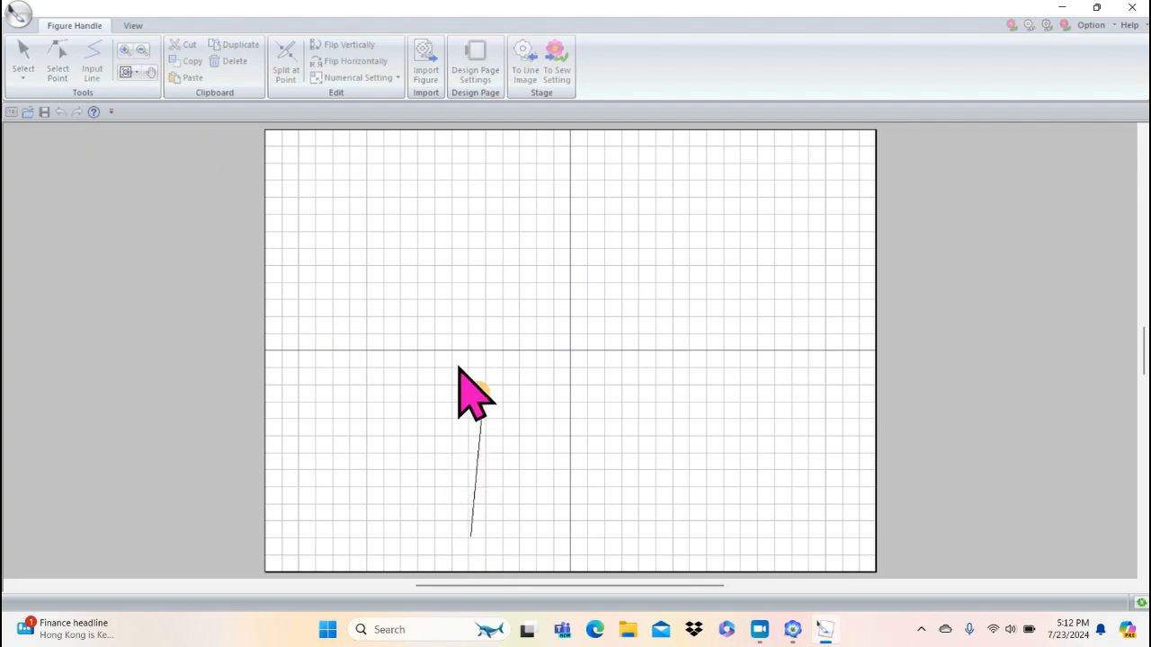
left_click(469, 307)
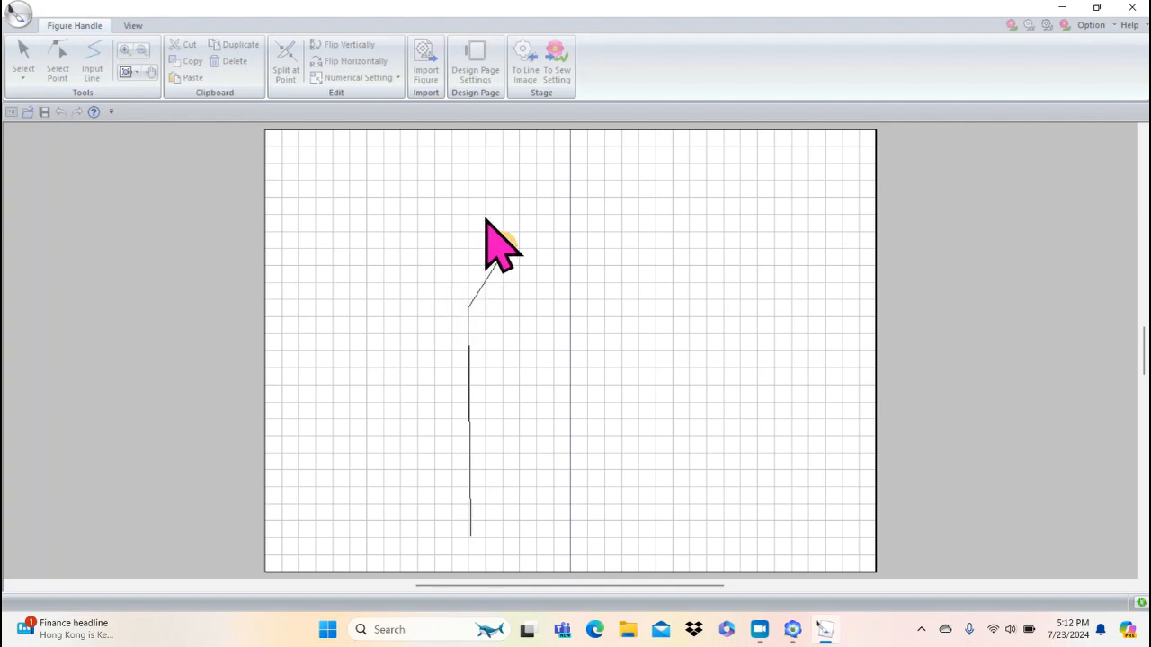
left_click(518, 179)
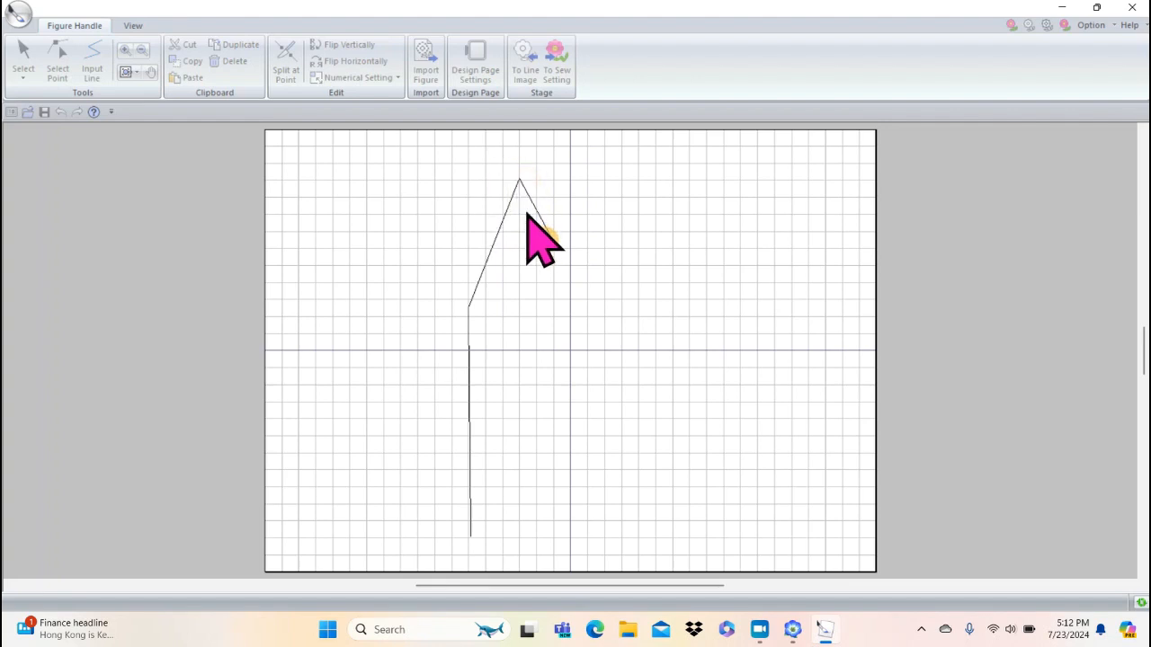
left_click(571, 306)
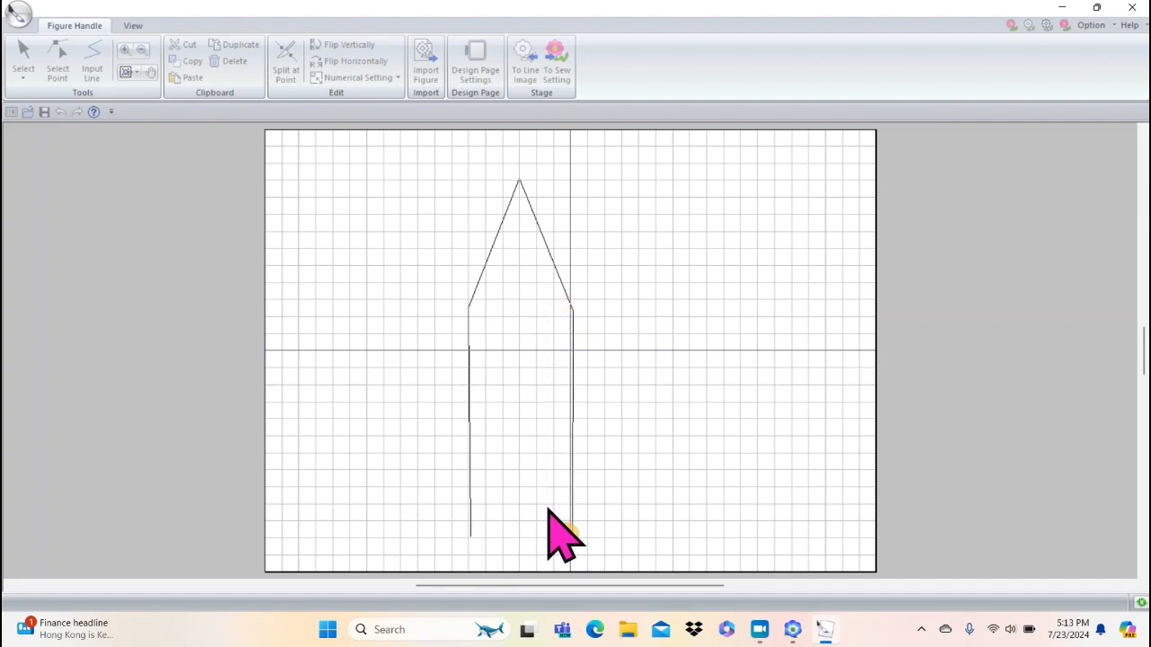
left_click(527, 566)
left_click(477, 568)
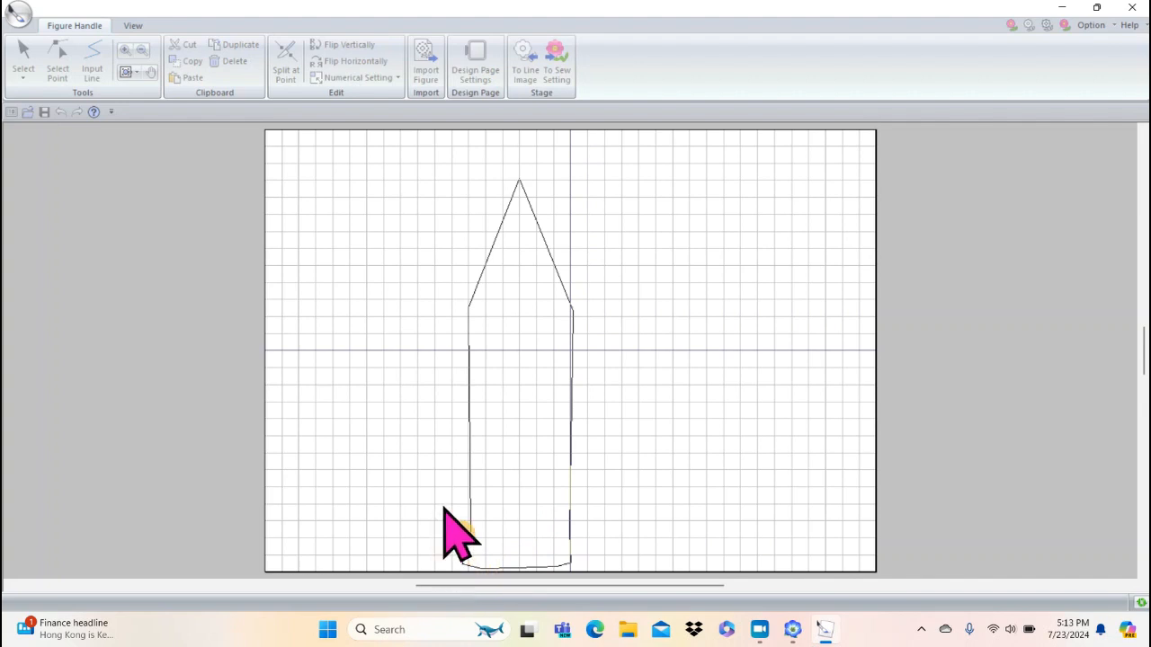
double_click(468, 535)
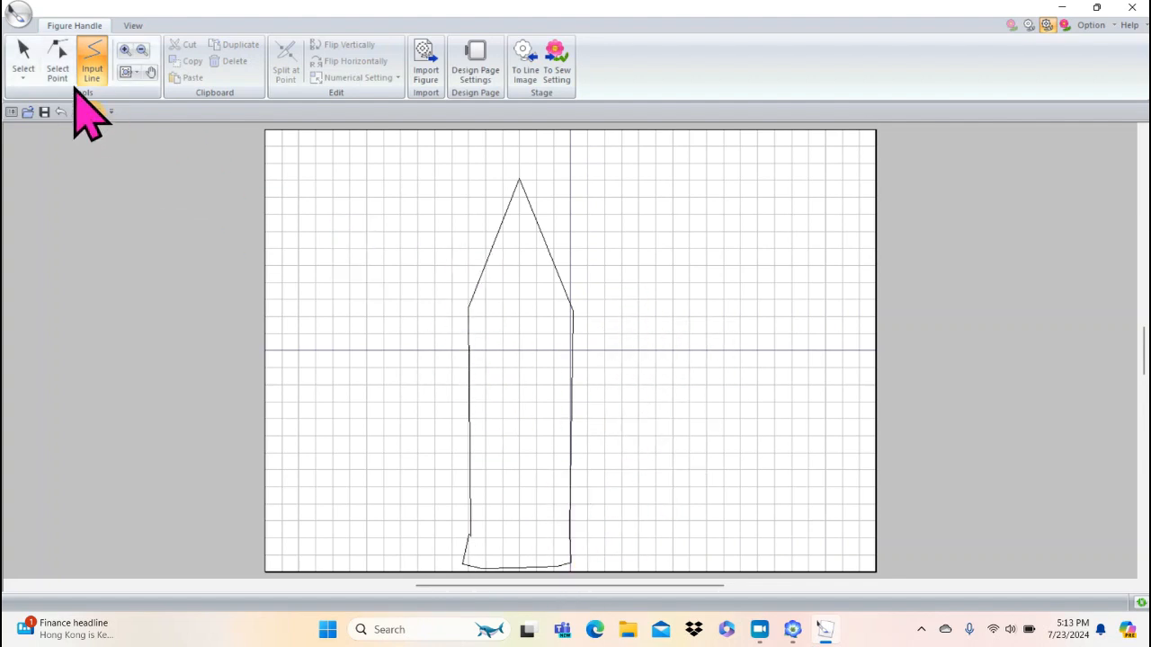
- Move the whole outline upward so its base sits clear of the page's lower edge
left_click(24, 52)
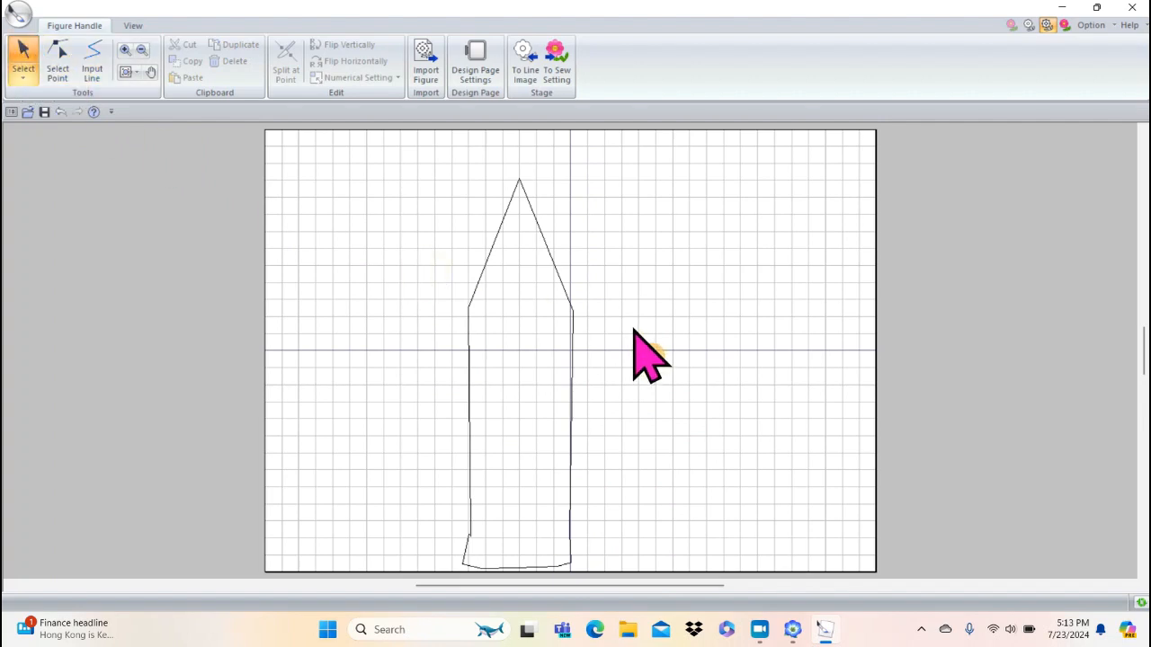
left_click(573, 317)
left_click_drag(574, 317, 545, 253)
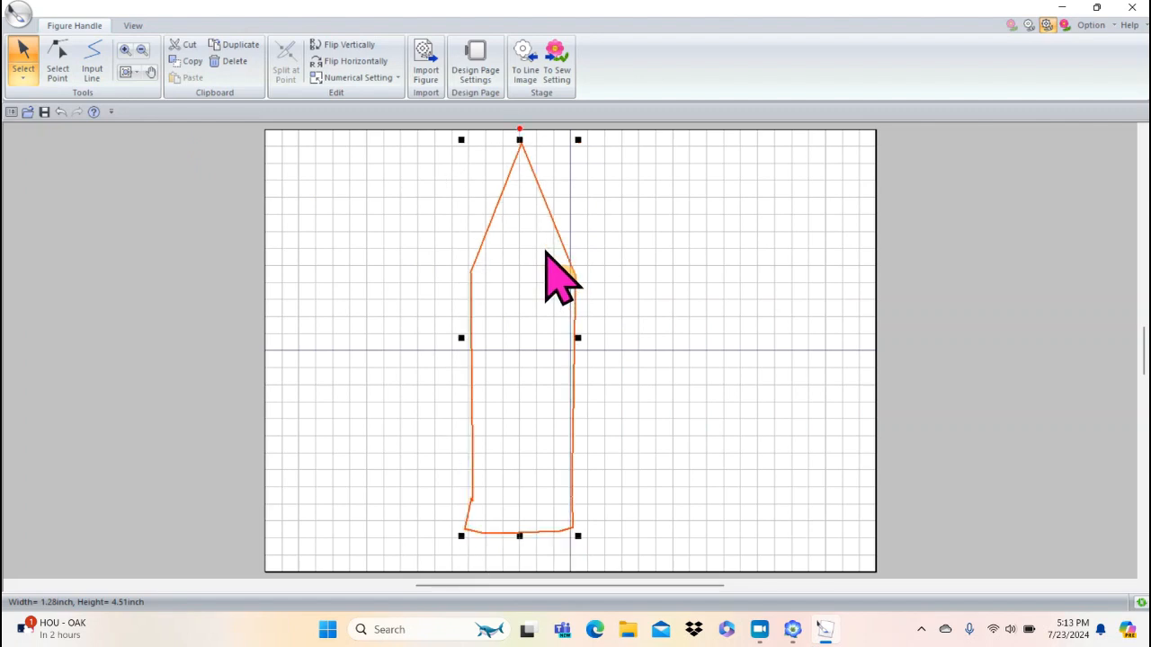
- Try to connect the two loose end points at the outline's lower-left side, then pull the upper line's end point away from the other
left_click(125, 50)
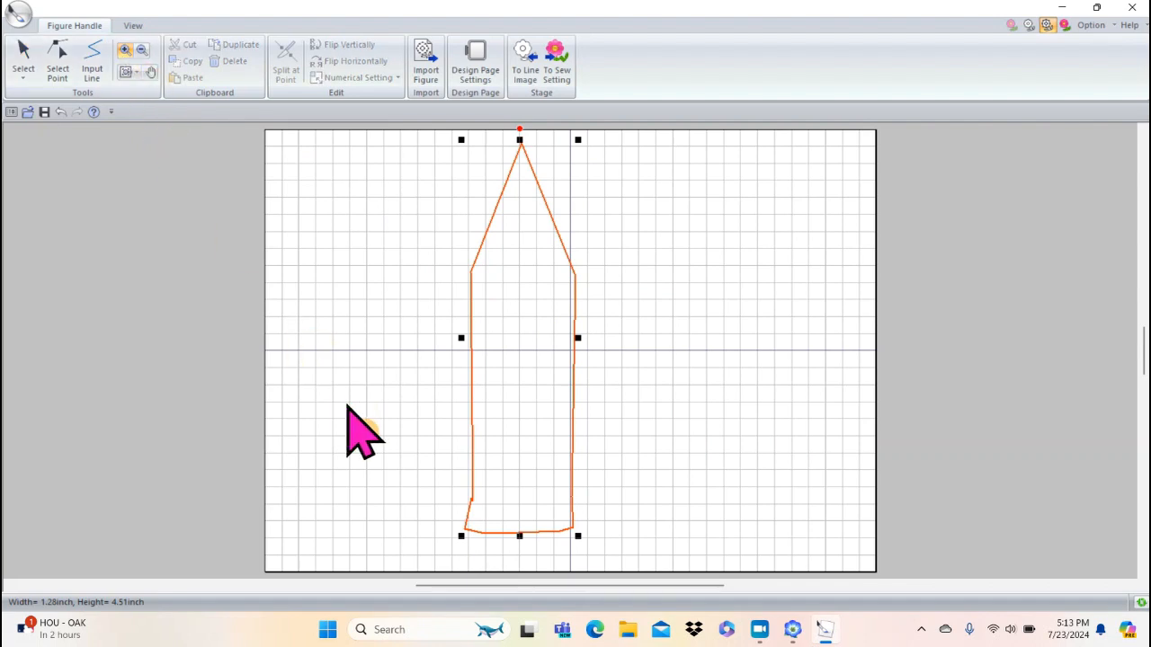
left_click_drag(424, 416, 628, 543)
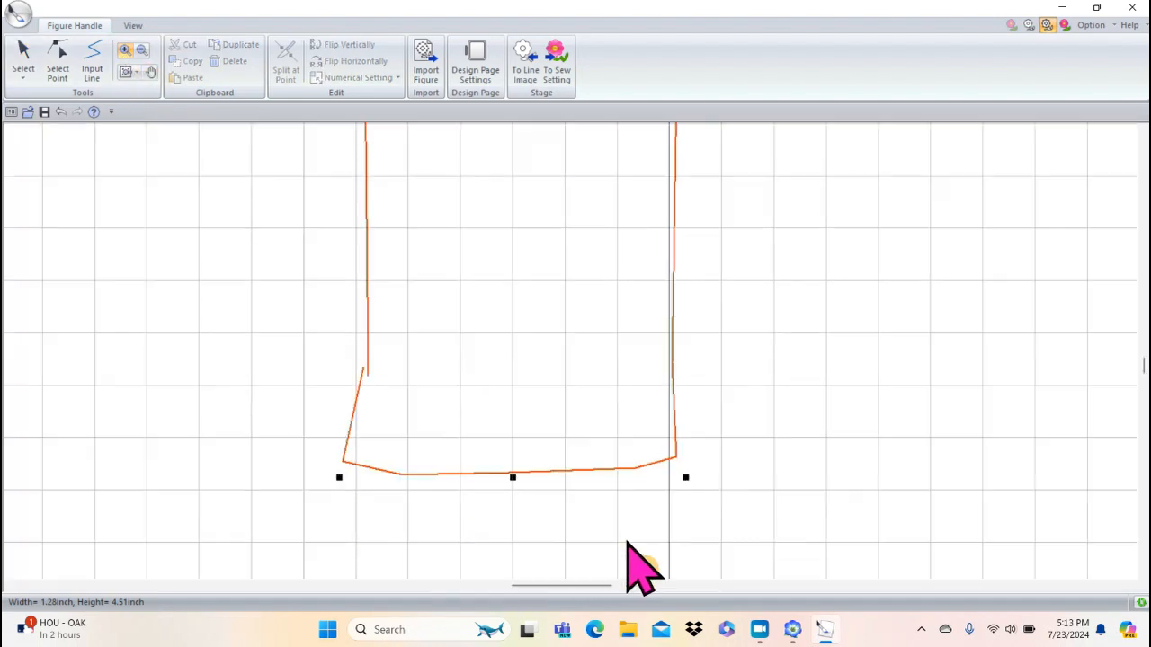
left_click(66, 54)
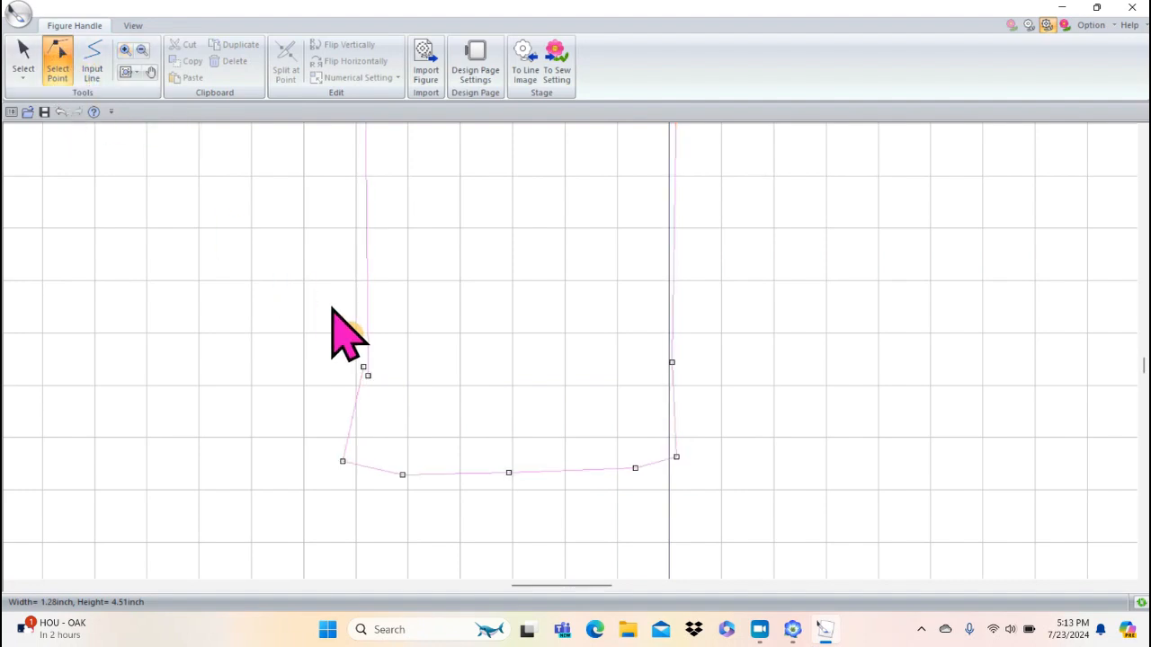
left_click(367, 376)
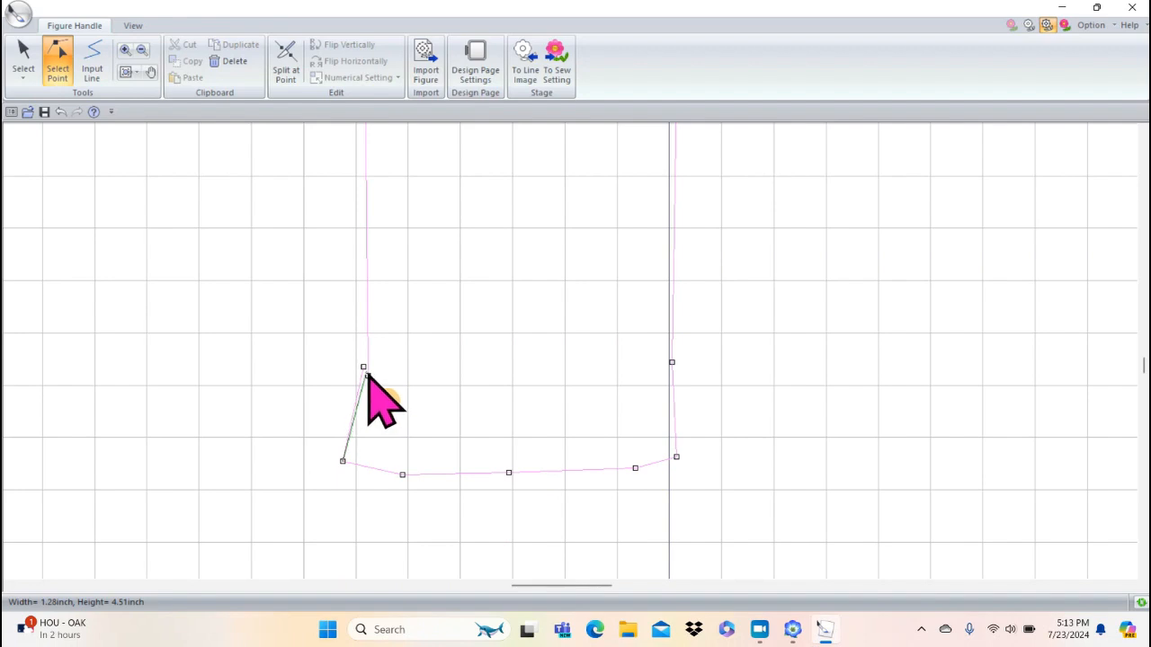
key("alt")
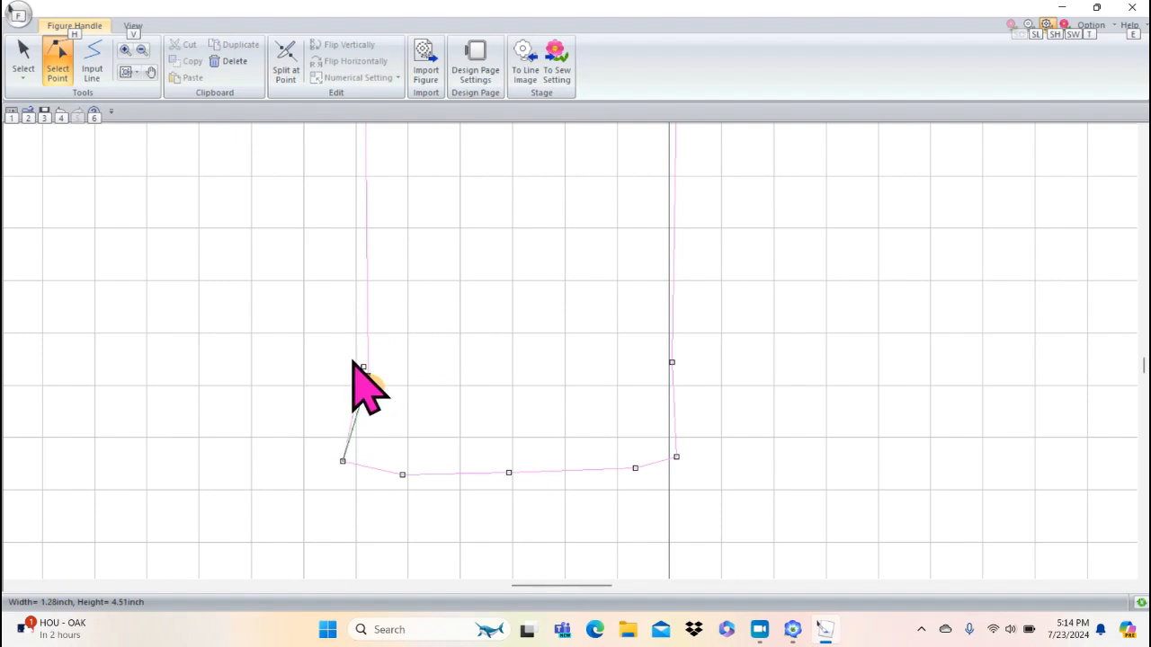
left_click_drag(353, 363, 318, 378)
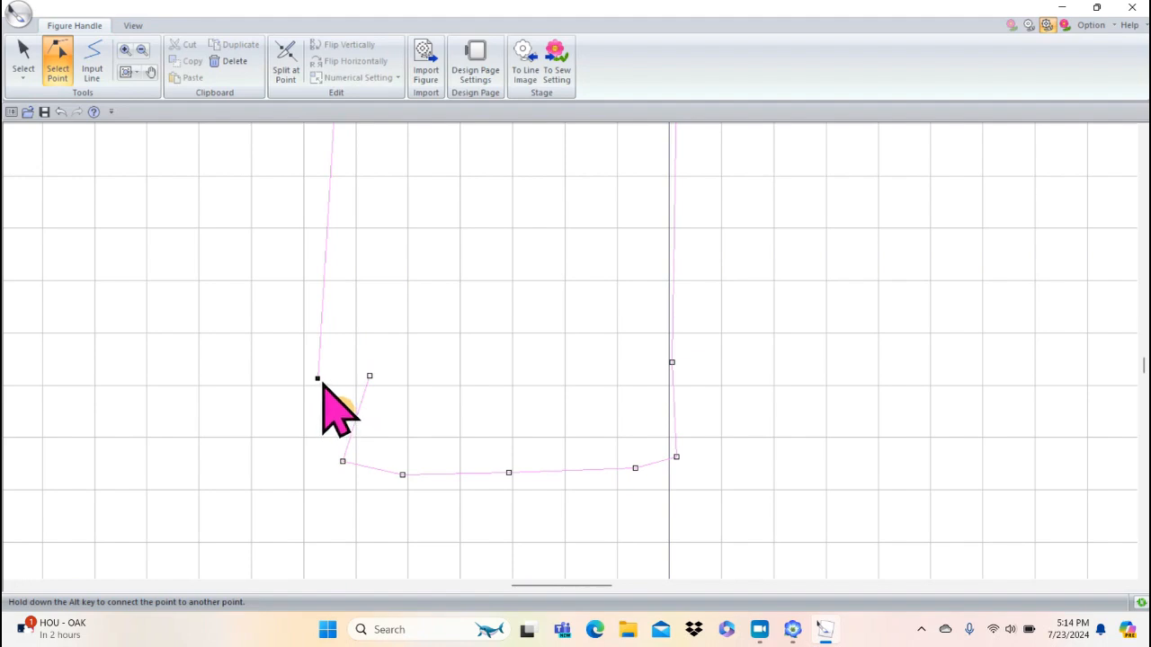
- Try to connect the upper line's end point to the lower line's end point across the gap
left_click(126, 51)
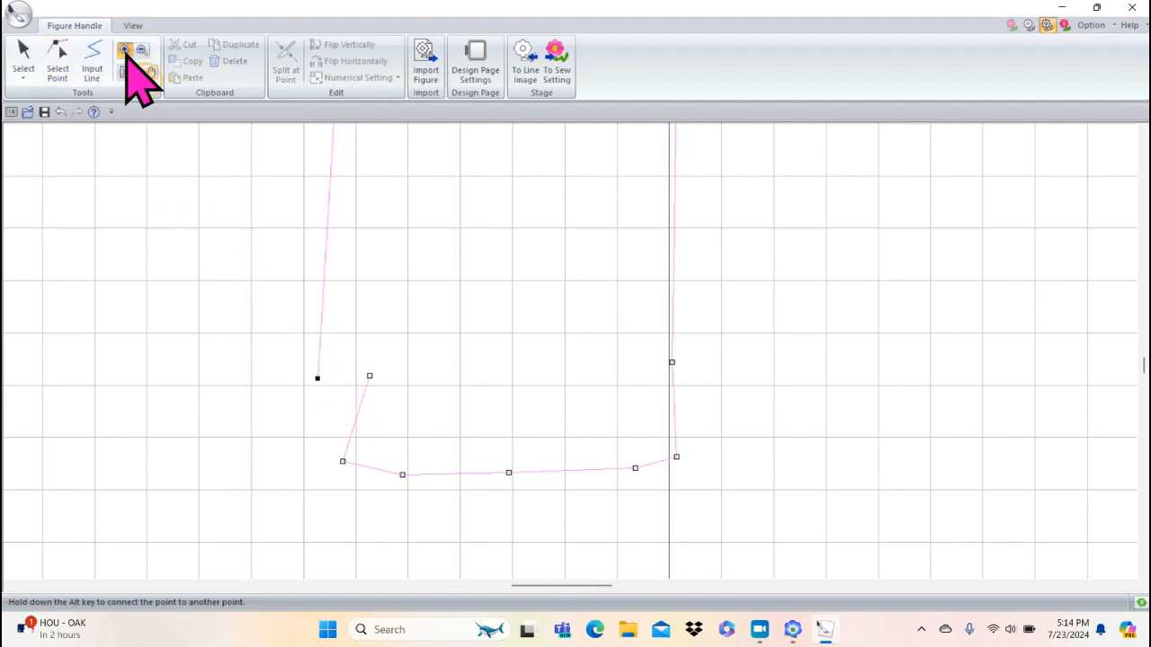
left_click_drag(261, 323, 409, 417)
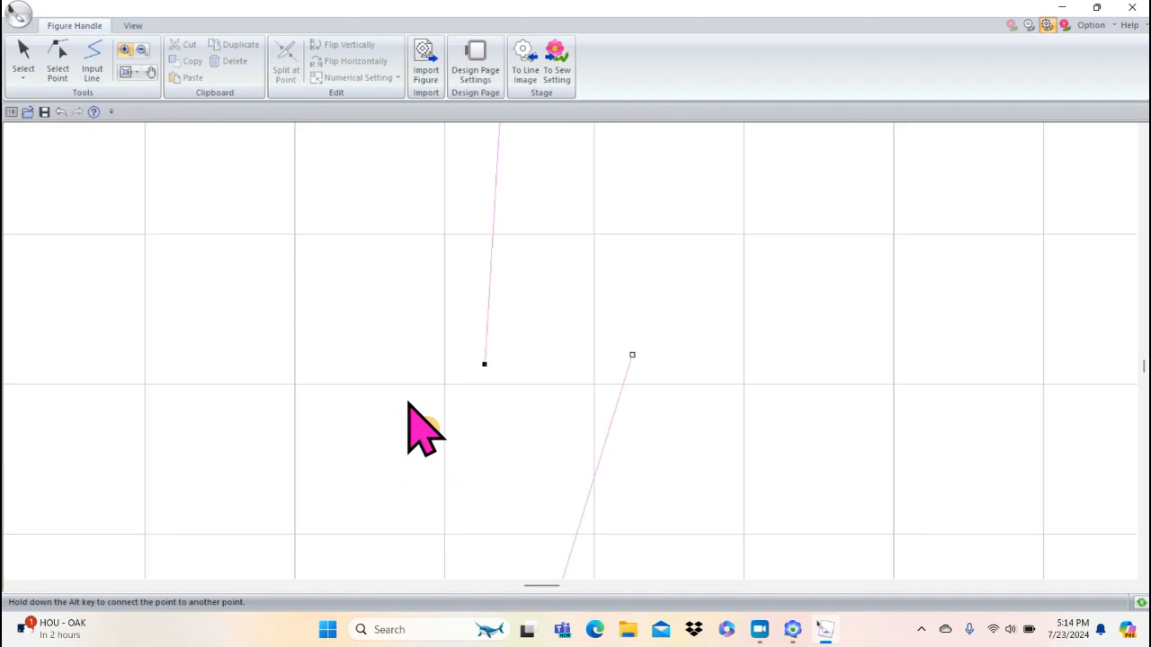
left_click(61, 56)
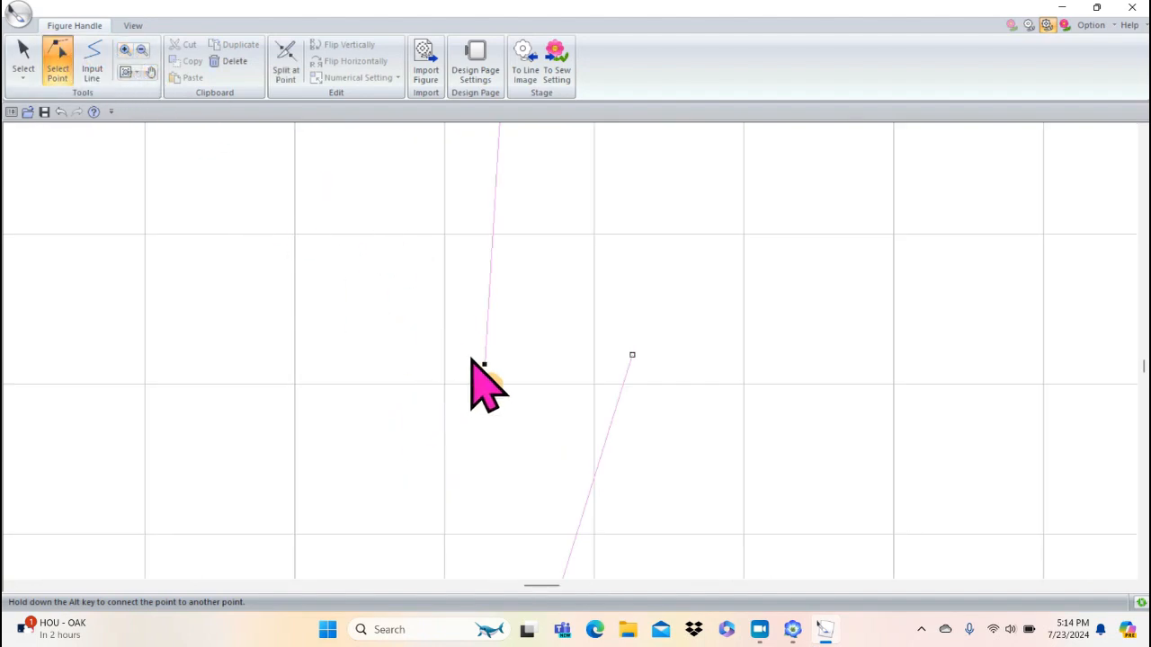
left_click_drag(485, 365, 617, 342)
key("alt")
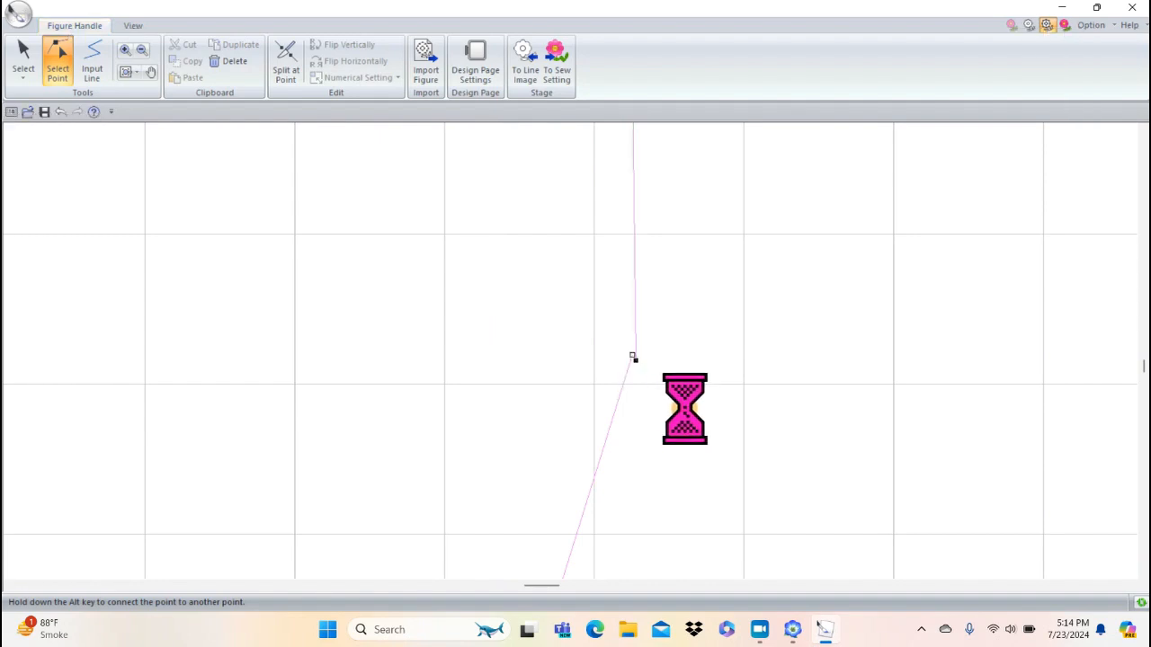
- Connect the two adjacent end points on the outline's left side to close the shape
left_click(125, 50)
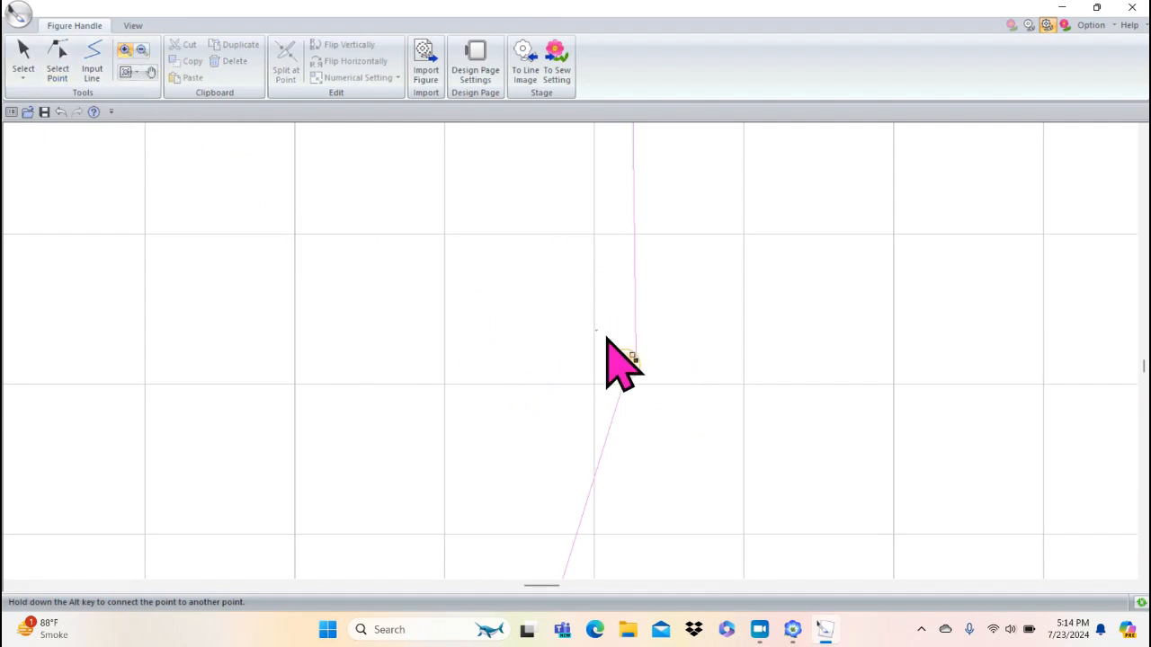
left_click_drag(558, 231, 722, 481)
left_click(58, 56)
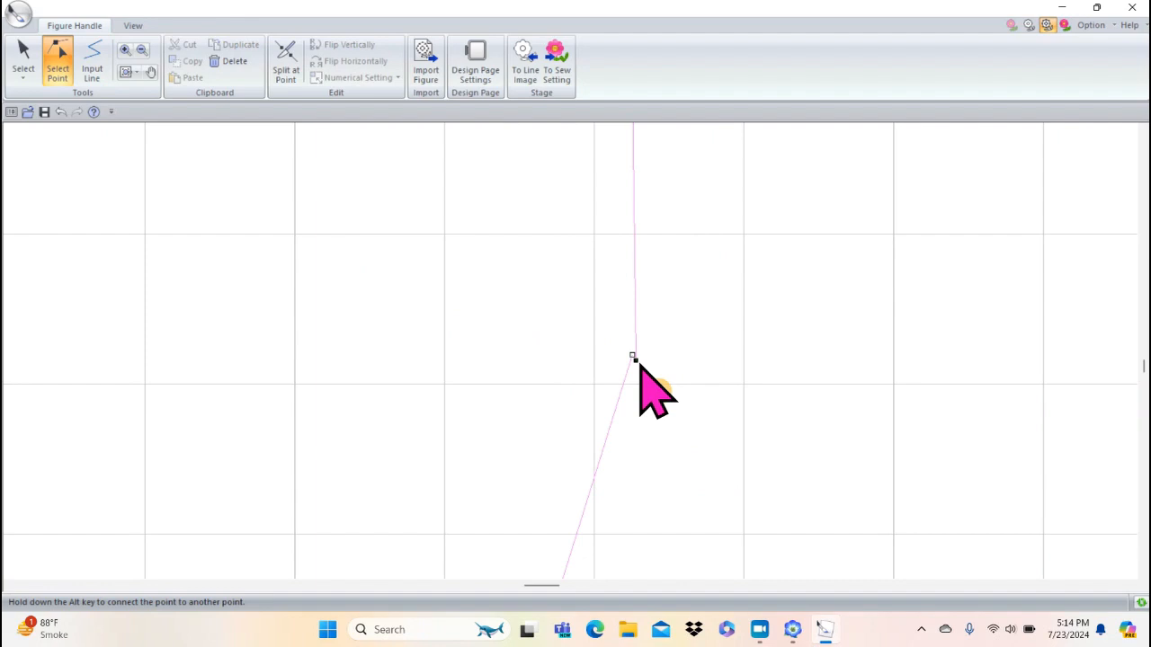
left_click(633, 357)
key("alt")
mouse_move(633, 355)
left_mouse_down()
mouse_move(640, 334)
mouse_move(621, 339)
left_mouse_up()
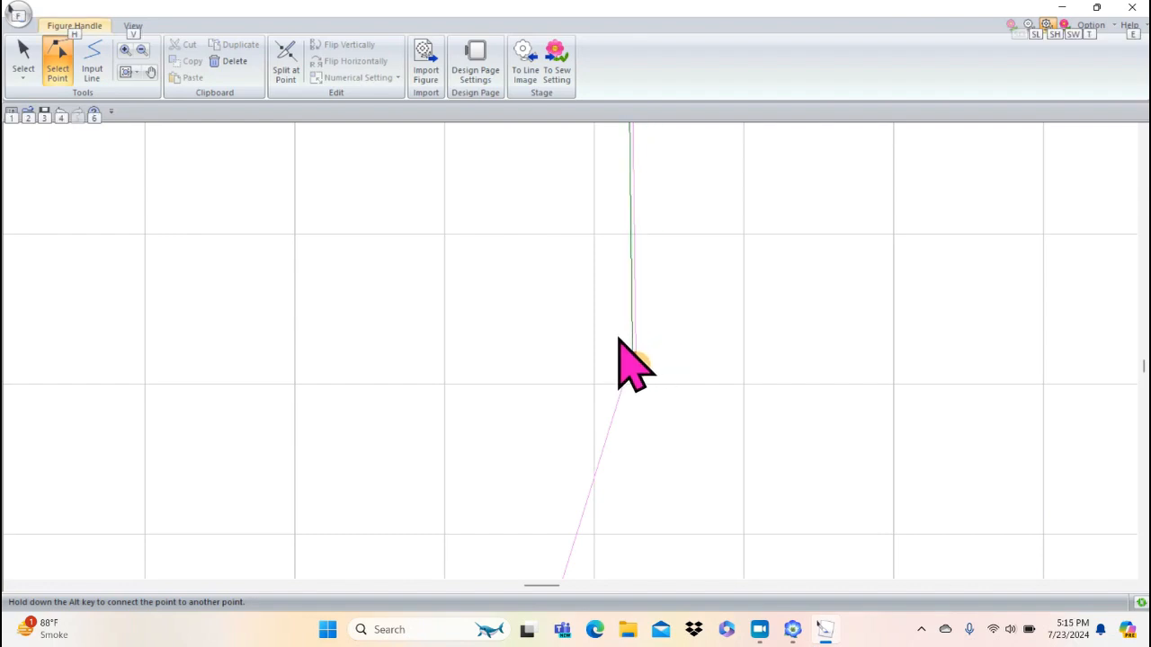
left_click_drag(619, 340, 633, 354)
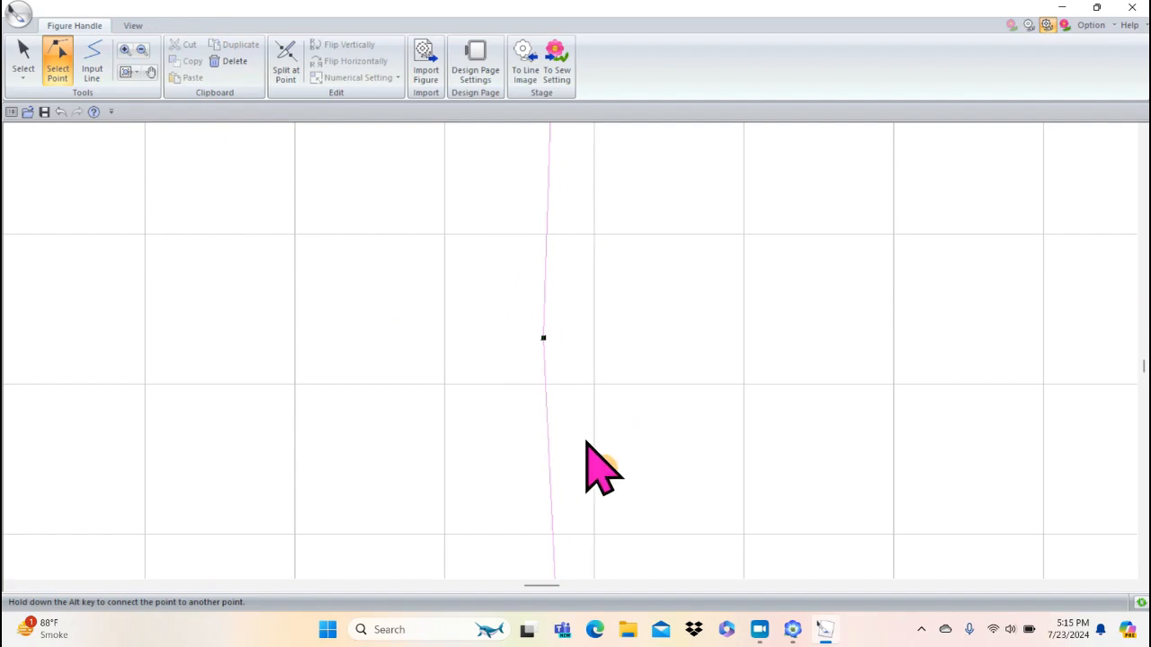
- Move the outline's lower-left side points inward onto the grid line and pull the left base points down to round the corner
left_click(141, 50)
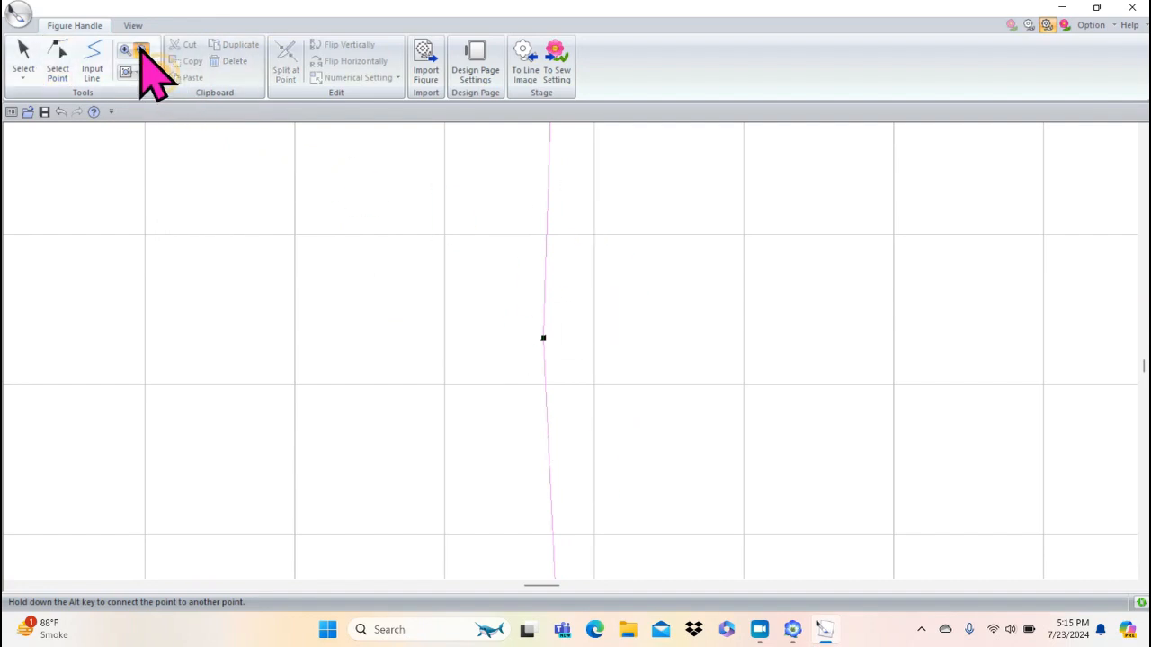
left_click(512, 306)
left_click(540, 310)
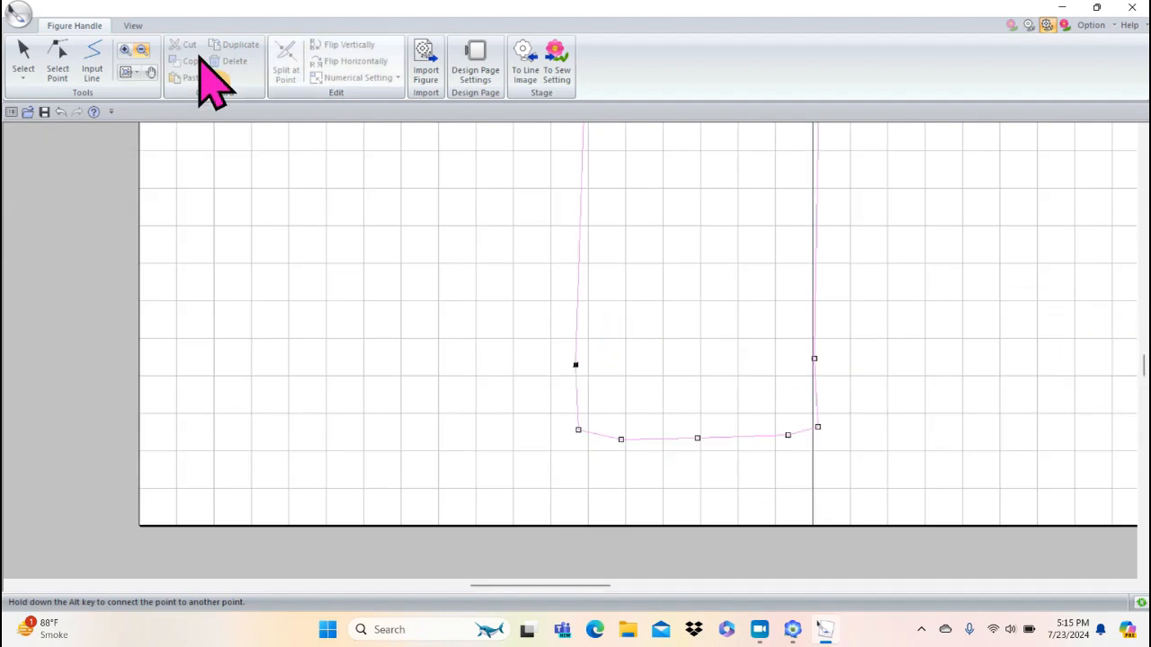
left_click(24, 55)
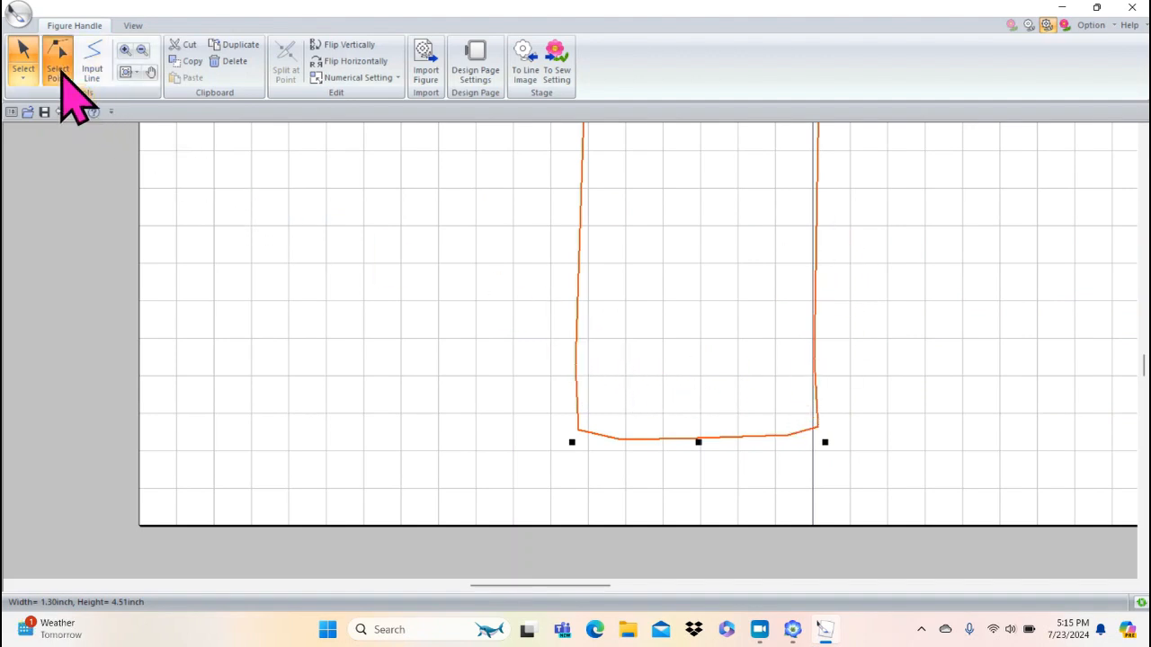
left_click(57, 68)
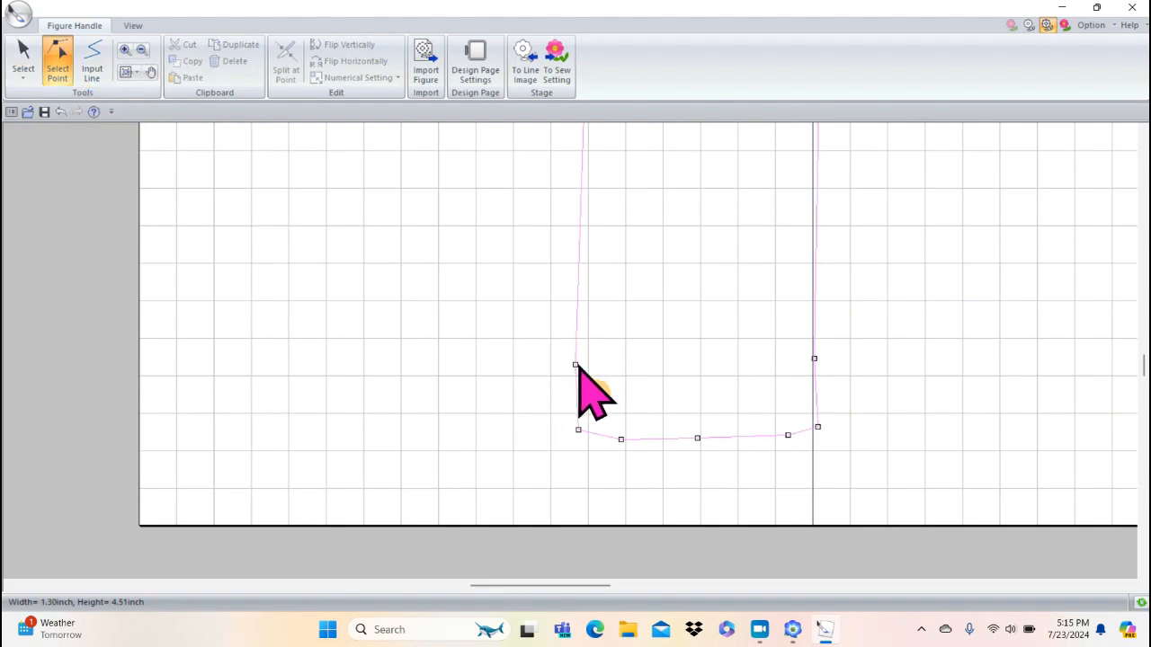
left_click_drag(575, 366, 586, 366)
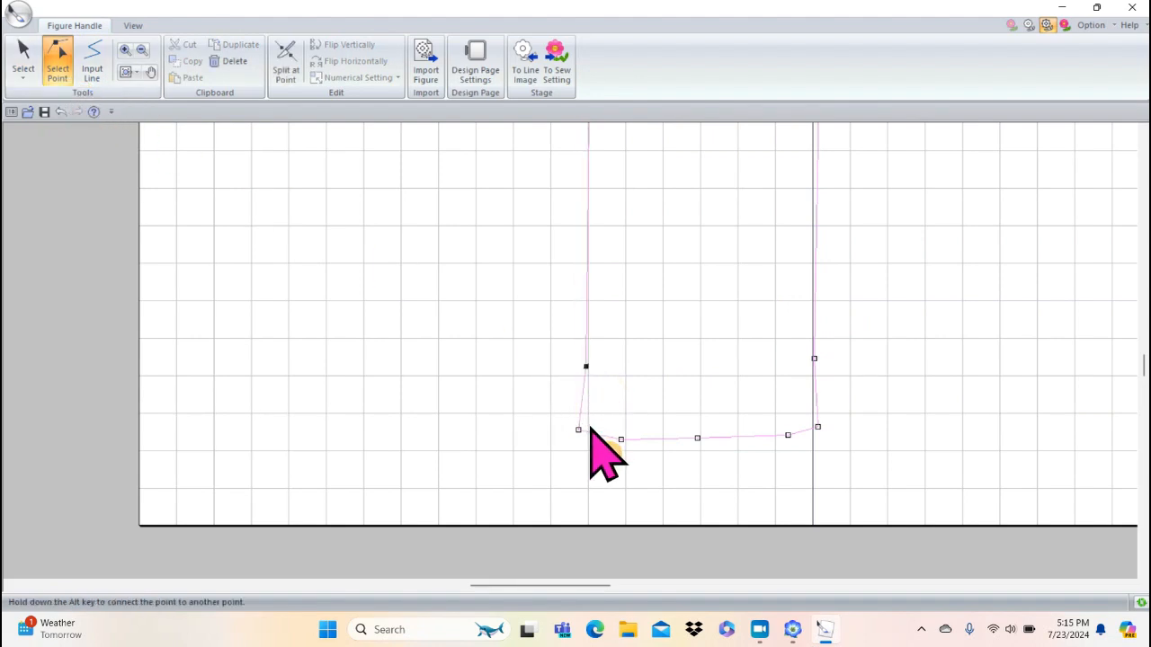
left_click_drag(580, 432, 602, 474)
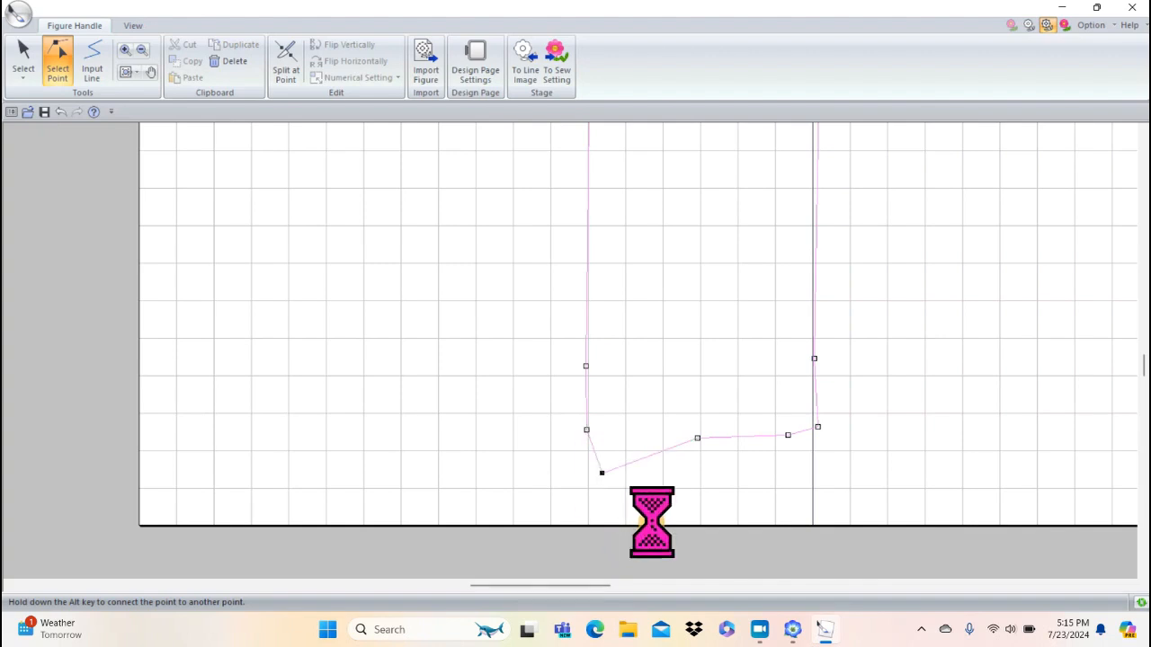
left_click_drag(697, 438, 662, 501)
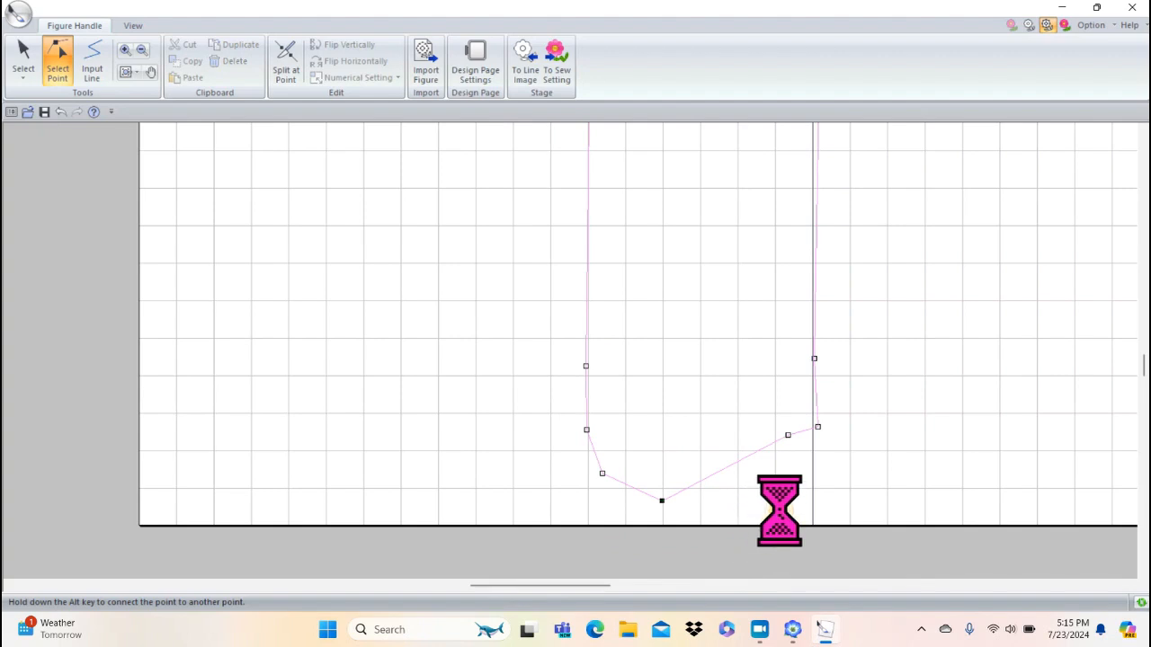
- Add and move points along the right half of the base to round the outline's lower-right corner
left_click_drag(731, 463, 732, 500)
left_click(767, 460)
left_click_drag(766, 460, 772, 489)
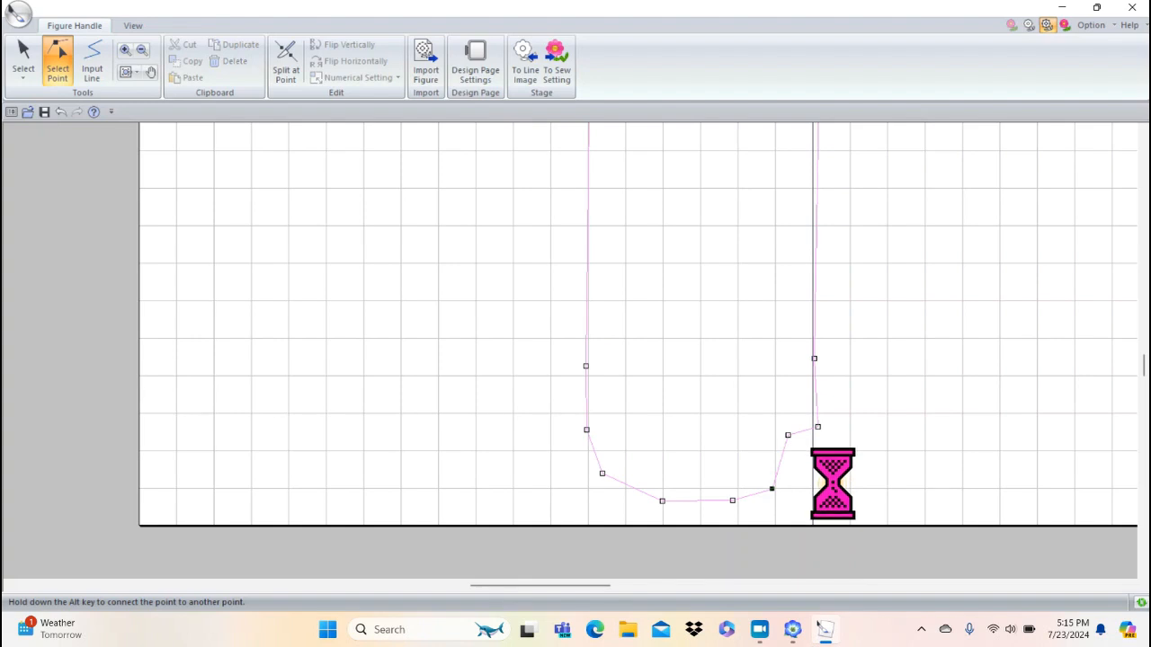
left_click_drag(786, 436, 796, 478)
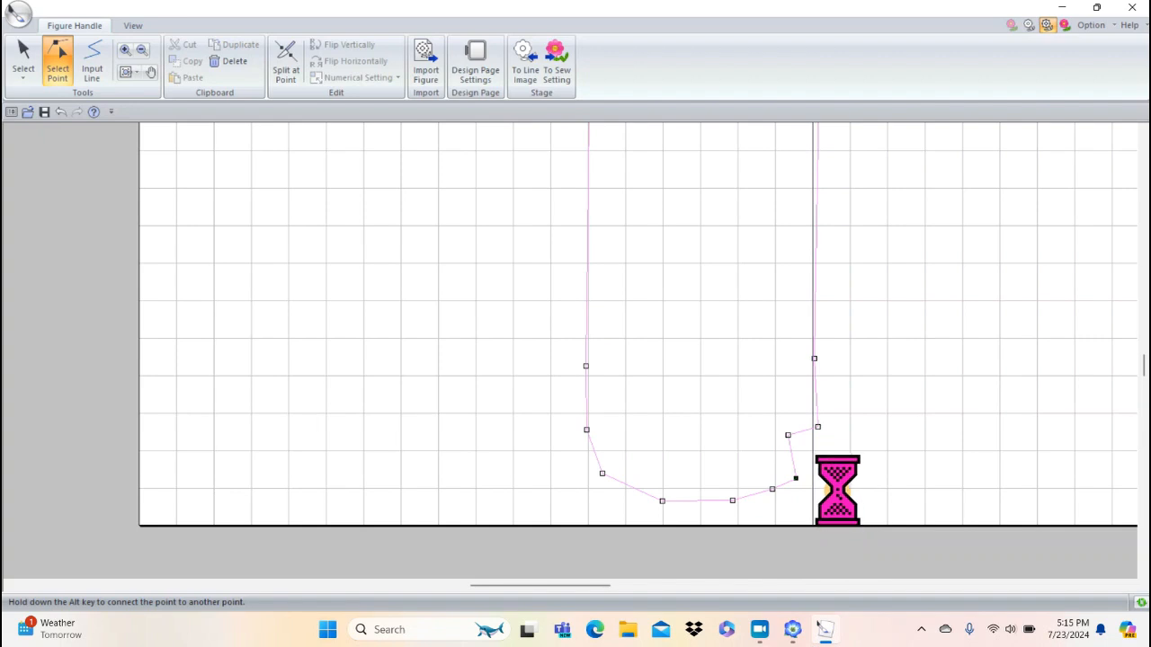
left_click_drag(801, 447, 812, 451)
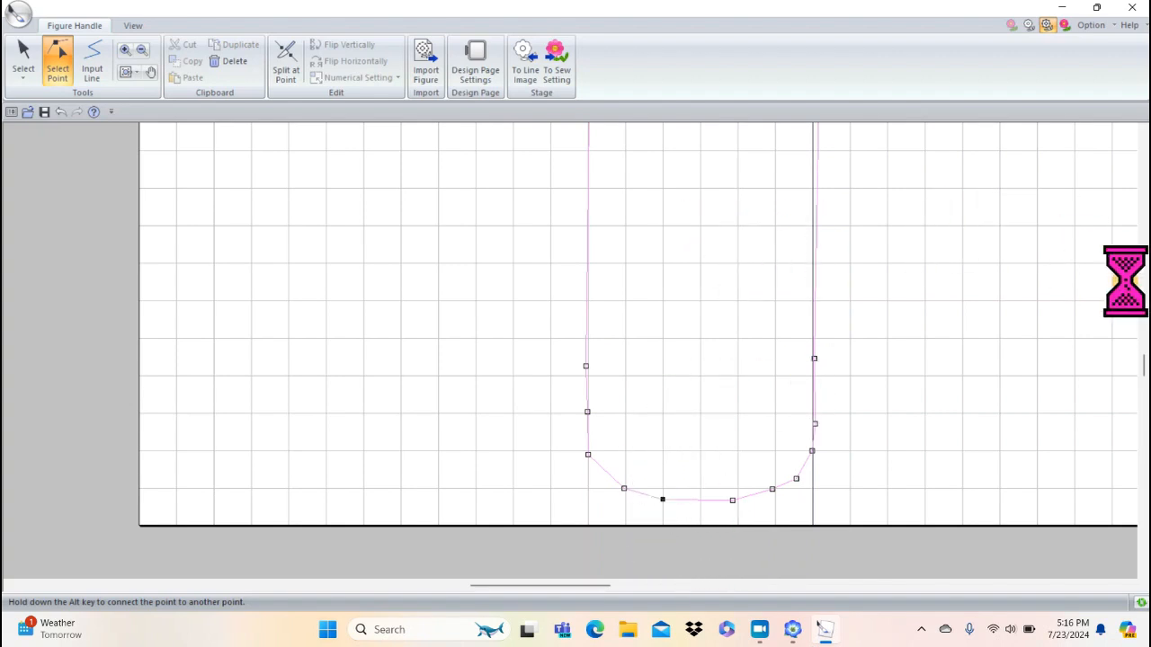
- Align the outline's two shoulder points level on the grid lines and center the tip point between them
mouse_move(1143, 367)
left_mouse_down()
mouse_move(1143, 349)
mouse_move(1144, 362)
left_mouse_up()
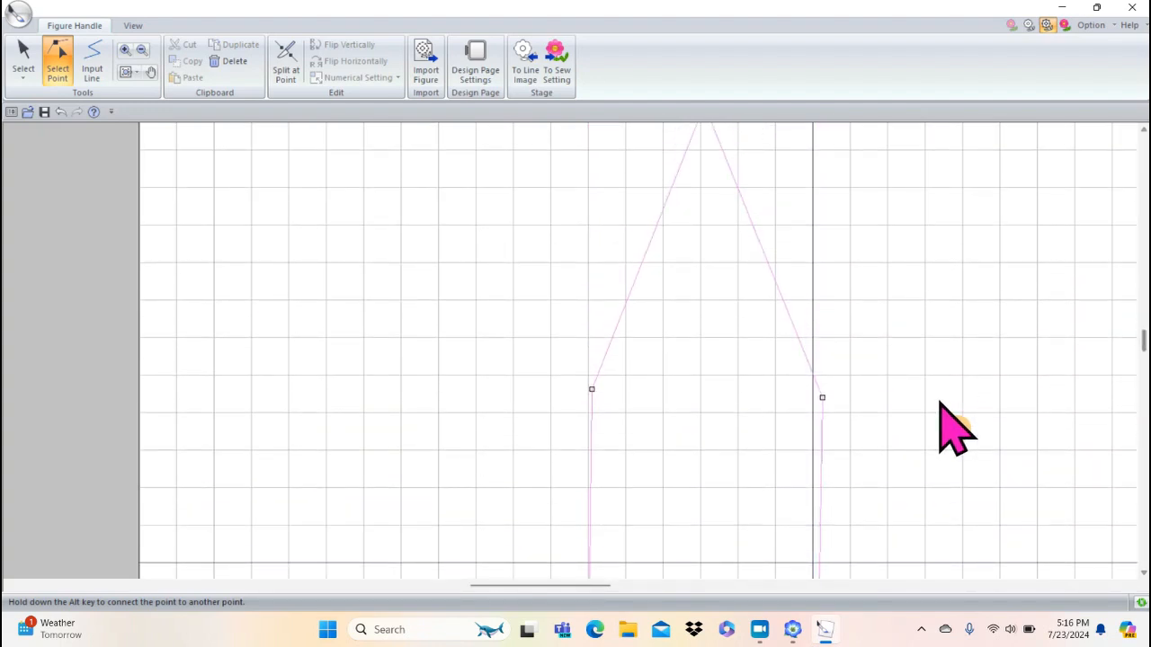
left_click_drag(822, 398, 813, 375)
left_click_drag(592, 391, 589, 375)
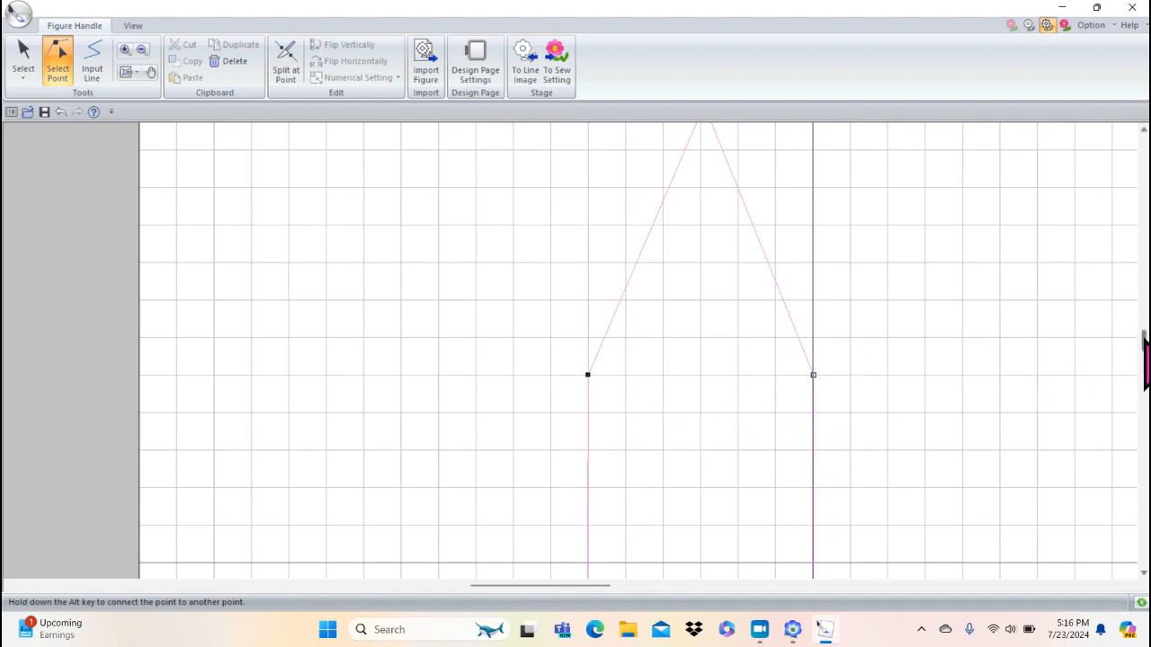
scroll(1145, 341, "up", 5)
scroll(1145, 341, "down", 2)
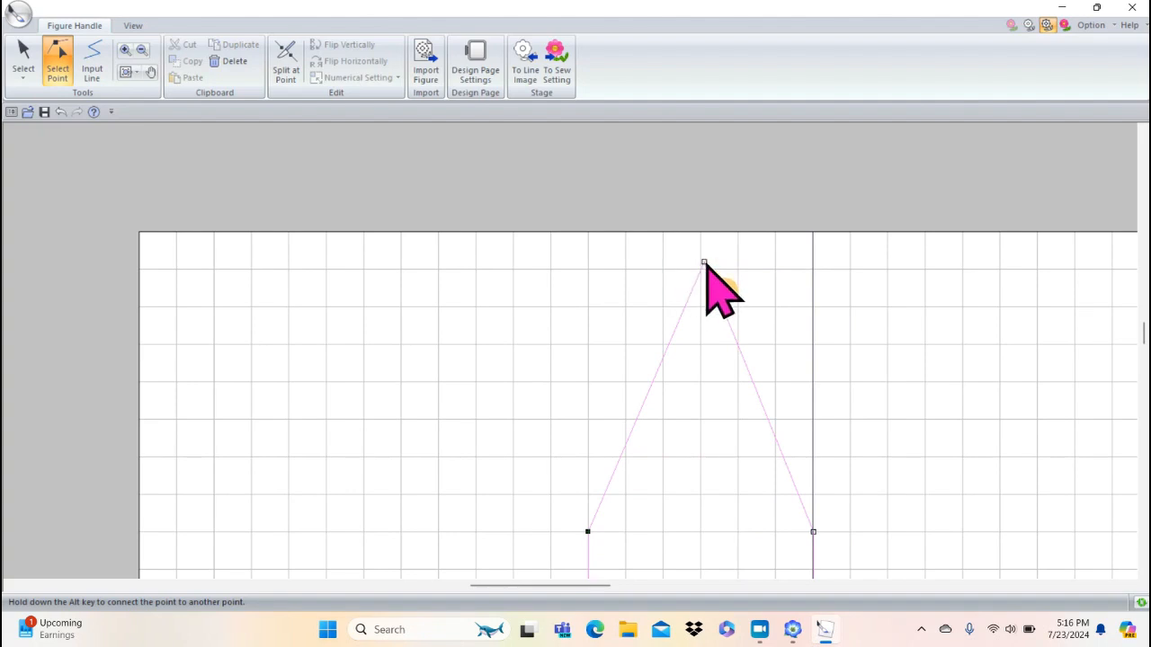
left_click_drag(705, 263, 701, 262)
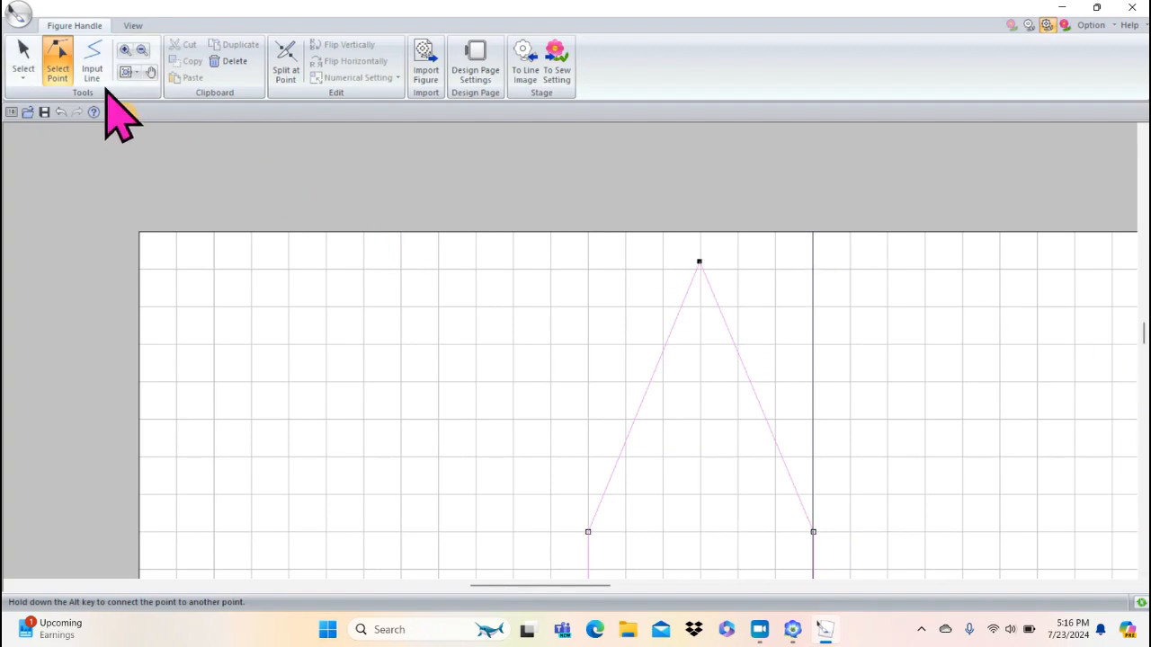
- Input a zigzag line across the crayon body from the right shoulder point to the left shoulder point
left_click(144, 51)
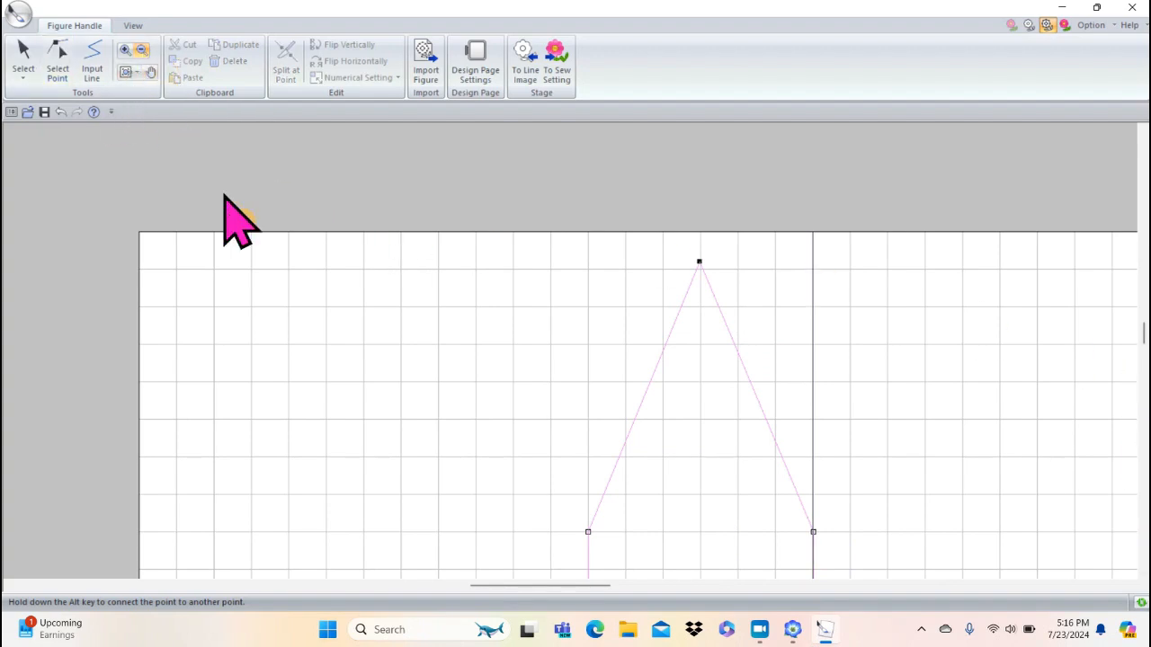
left_click(371, 358)
left_click(436, 423)
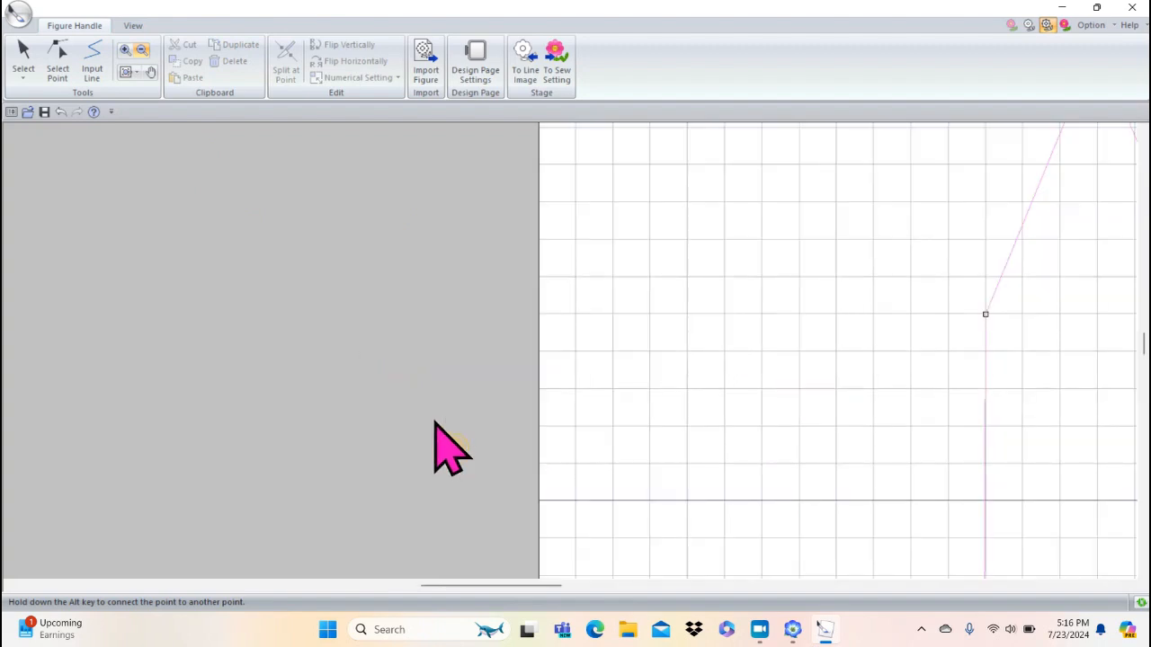
left_click(125, 72)
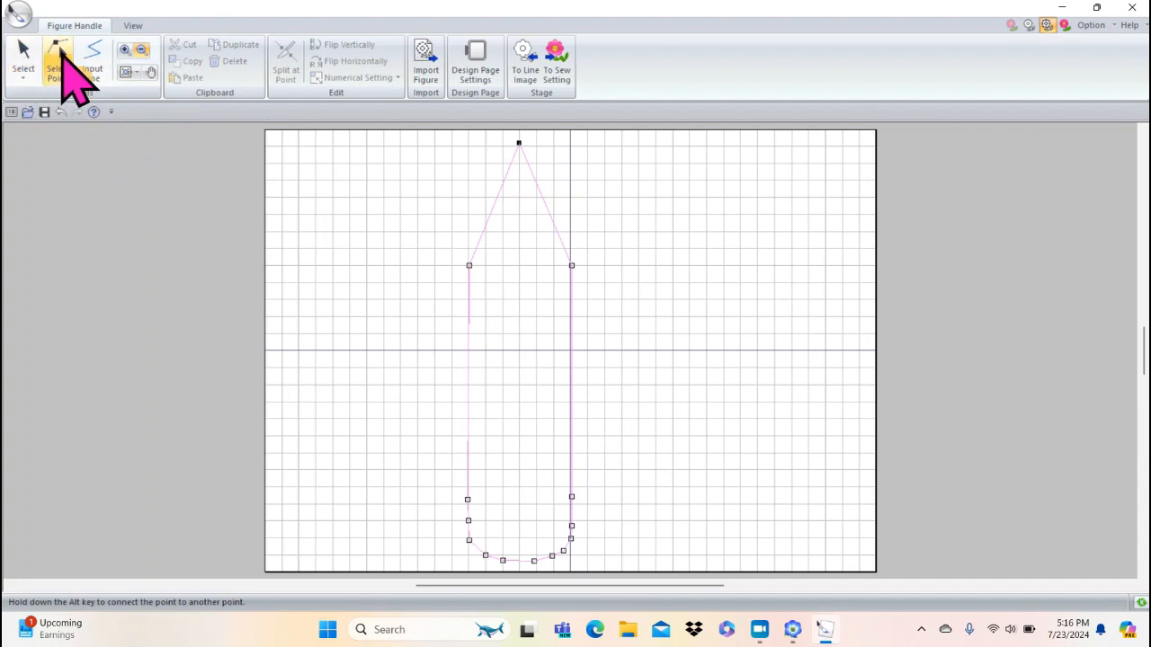
left_click(94, 56)
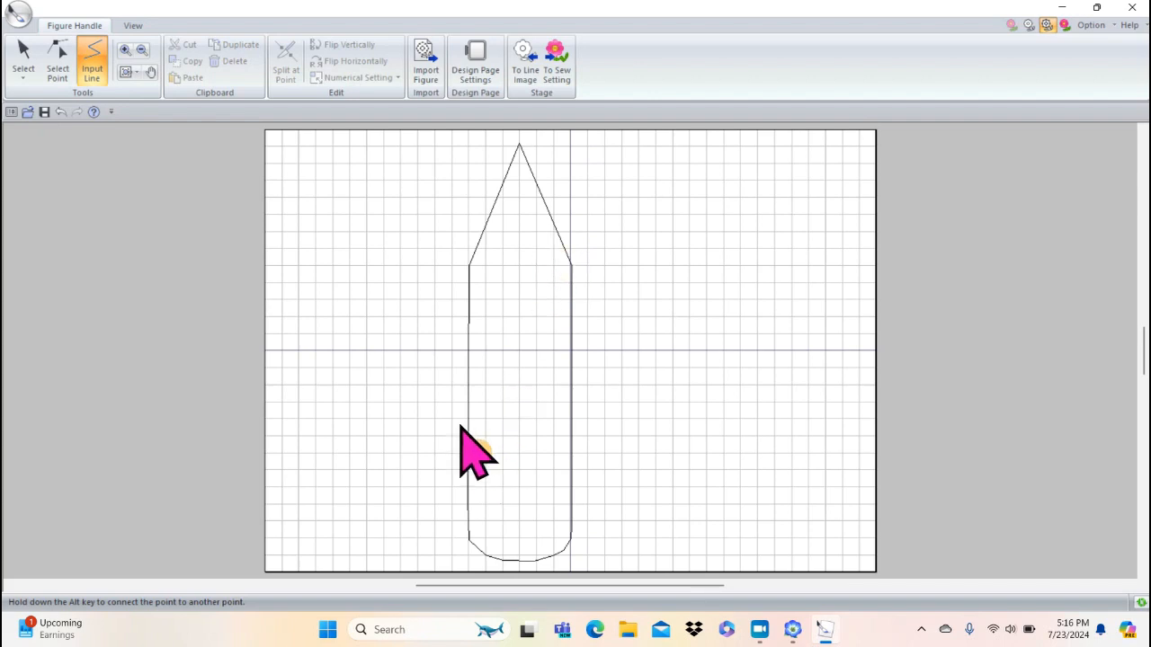
left_click(570, 261)
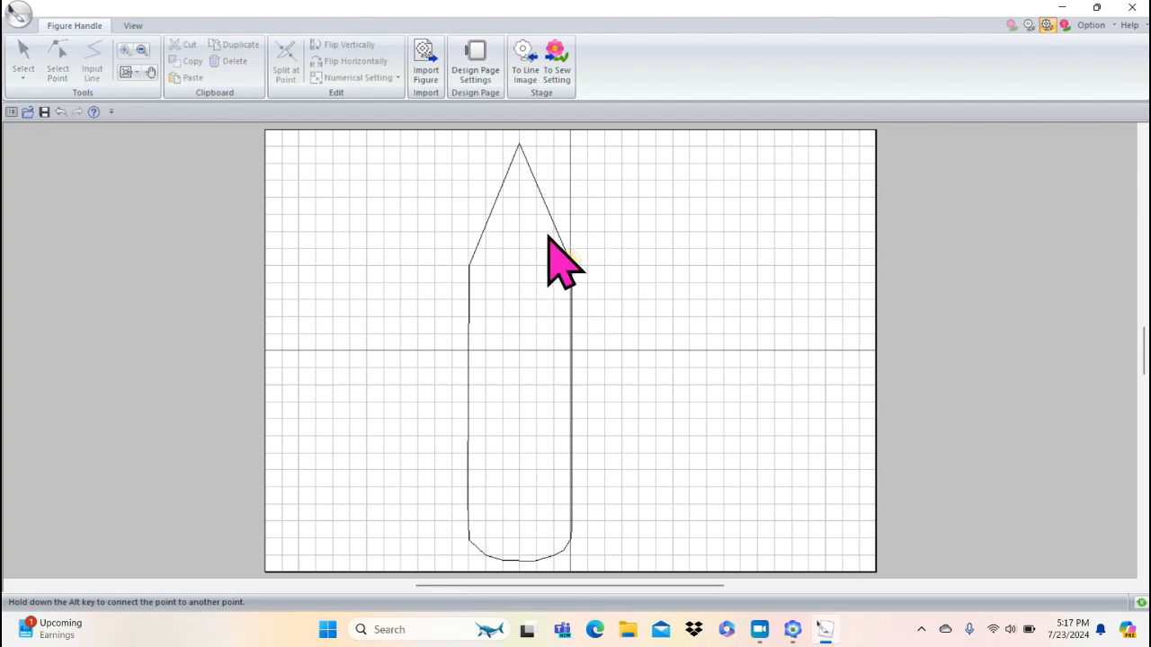
left_click(545, 299)
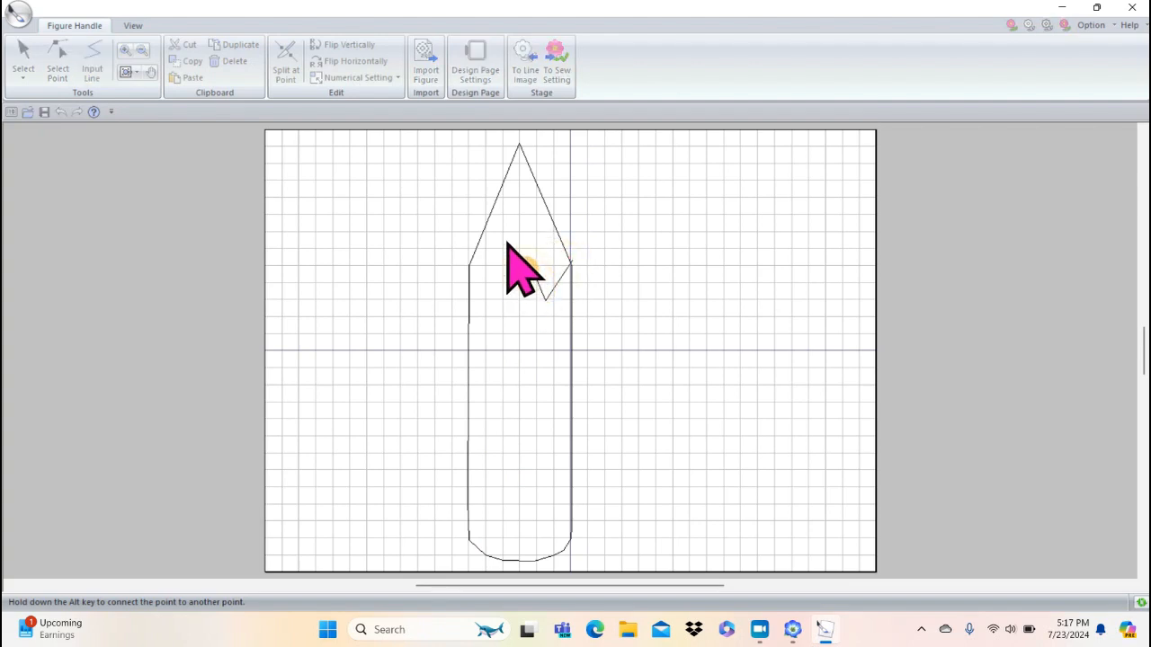
left_click(531, 267)
left_click(517, 311)
left_click(502, 267)
left_click(497, 312)
double_click(468, 267)
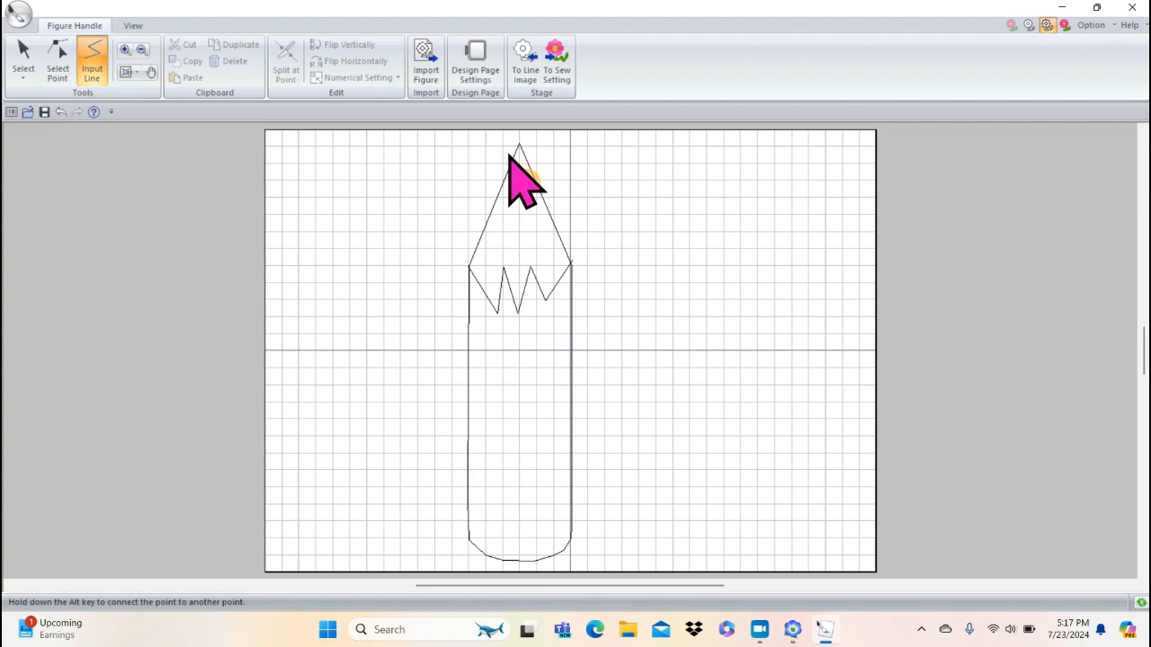
- Input a short, nearly horizontal line across the crayon just below its tip, from side to side
left_click(535, 179)
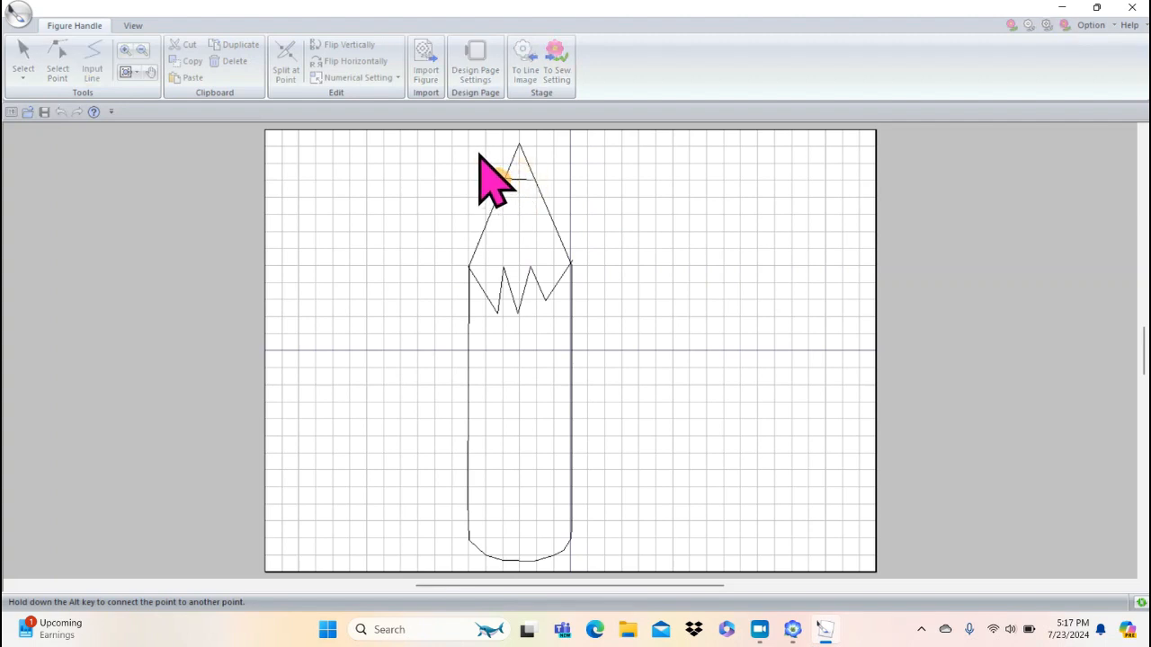
double_click(506, 178)
left_click(527, 180)
left_click(483, 171)
double_click(582, 170)
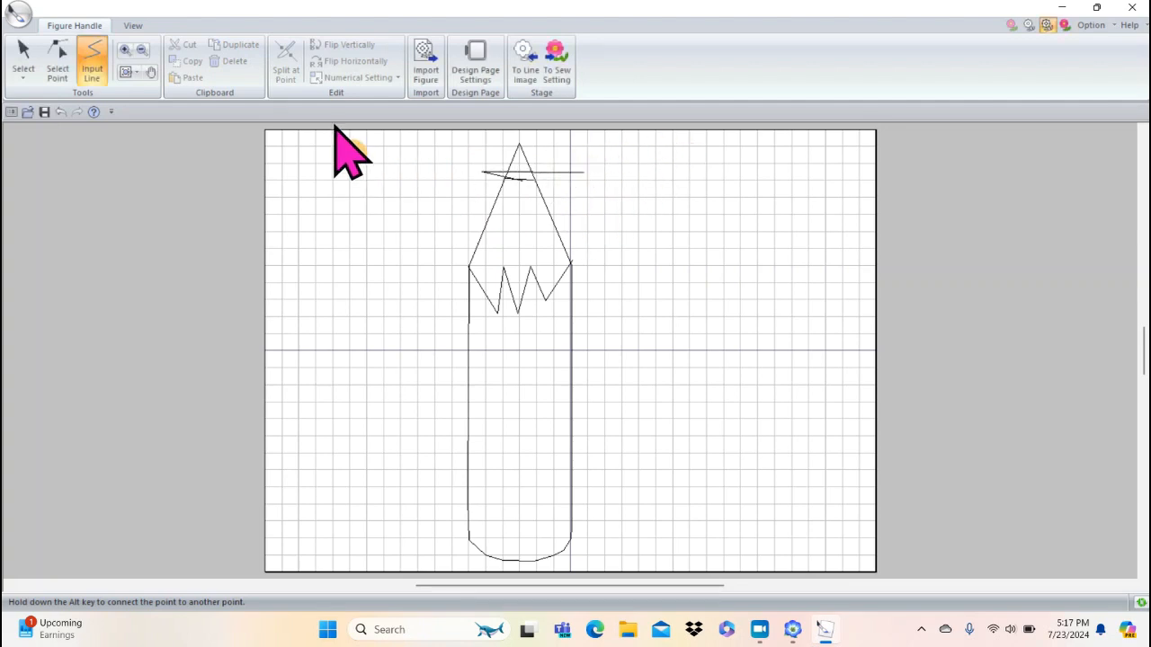
- Delete the stray bent line that crosses the crayon tip, keeping the short line between its sides
left_click(125, 50)
mouse_move(449, 130)
left_mouse_down()
mouse_move(581, 226)
mouse_move(613, 227)
left_mouse_up()
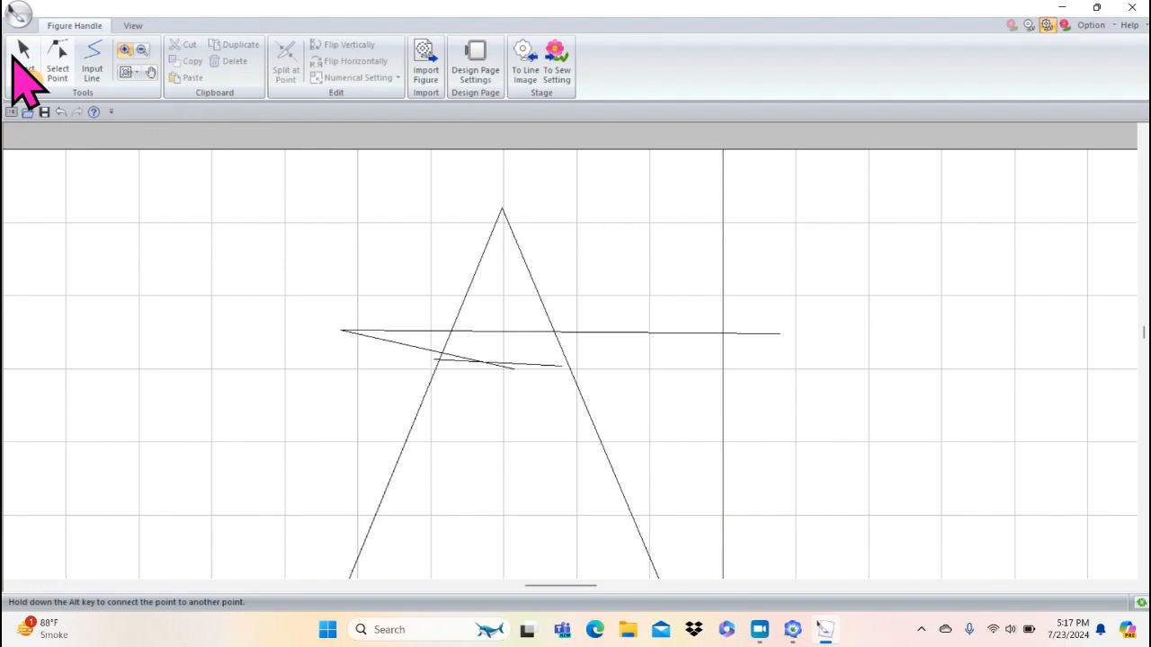
left_click(59, 66)
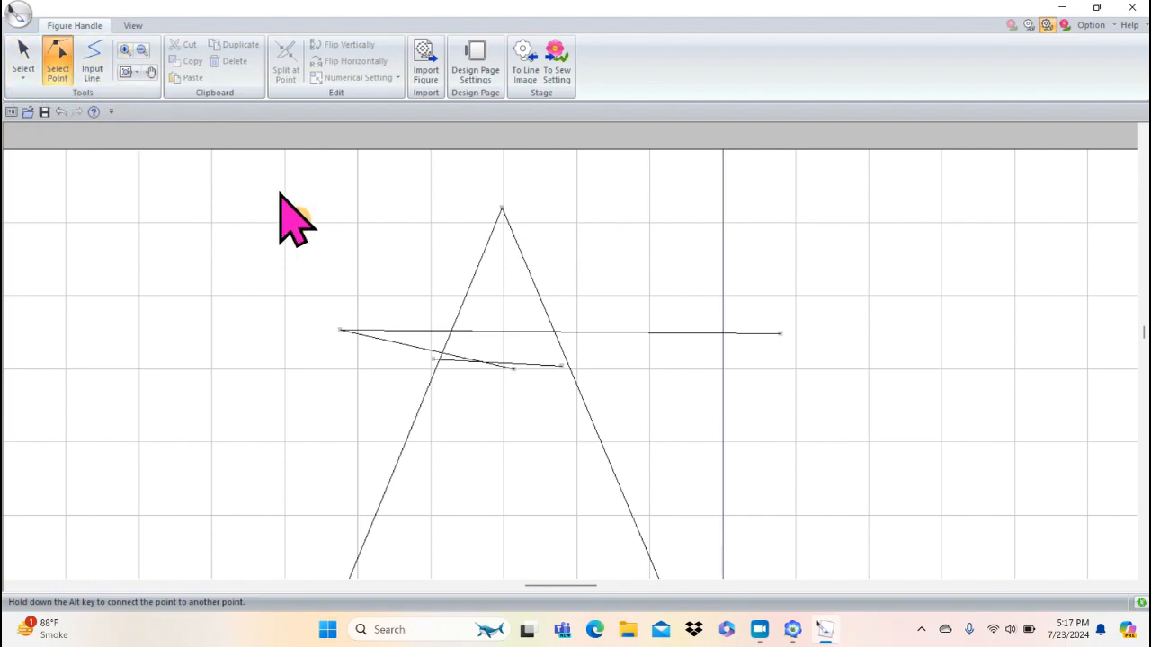
left_click(616, 335)
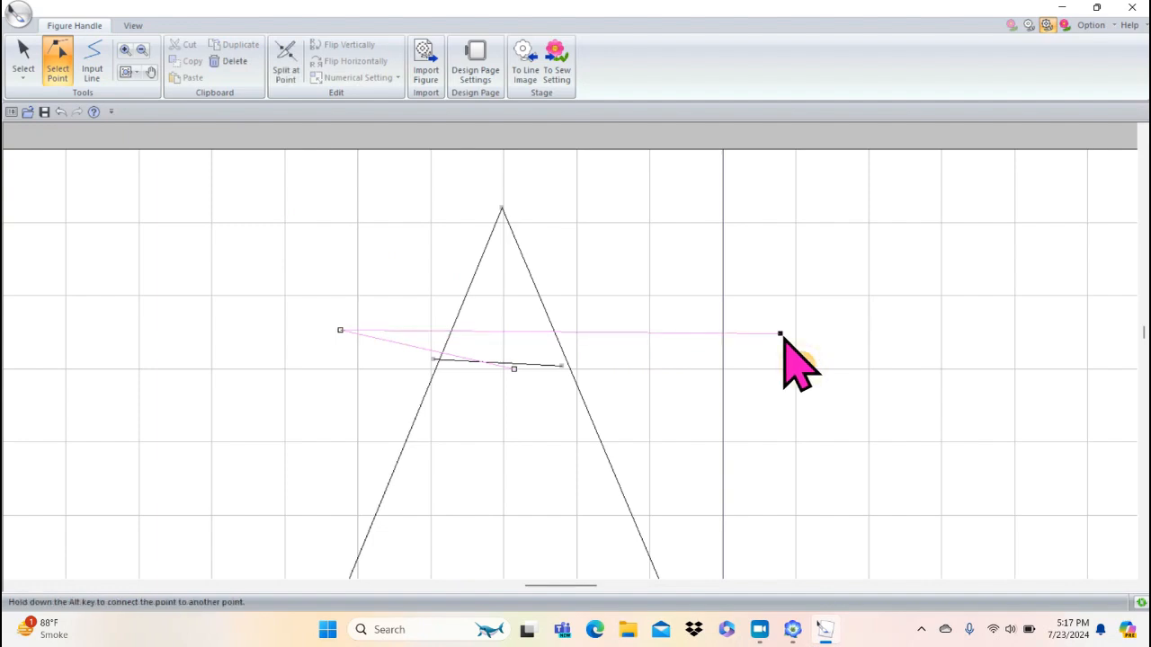
right_click(340, 330)
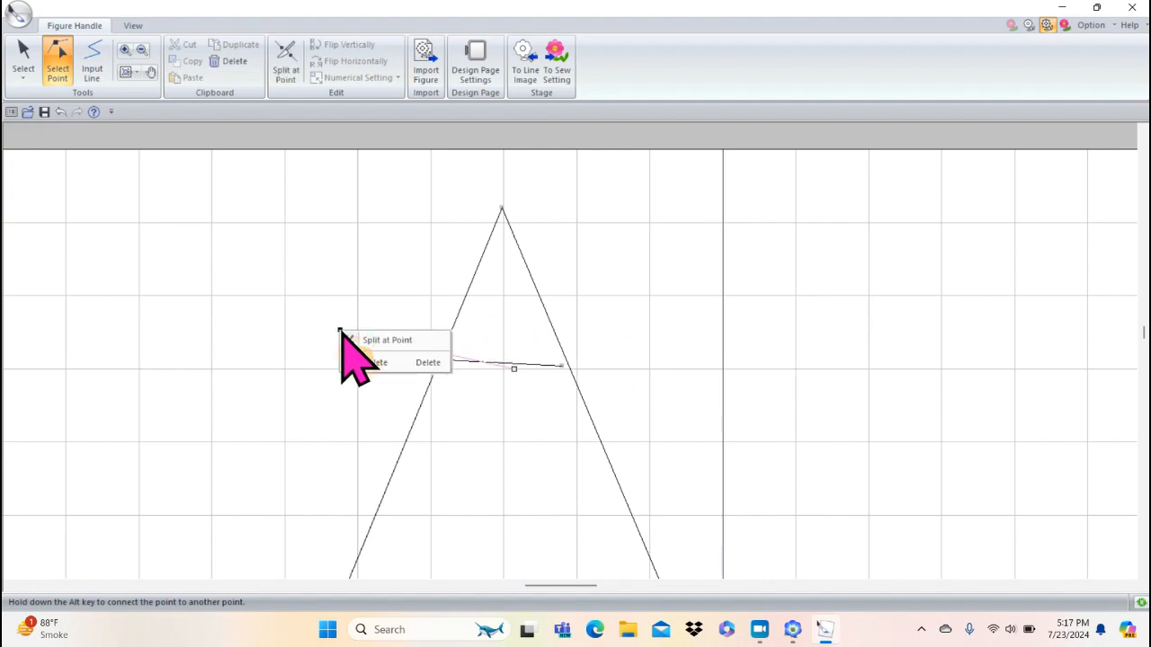
left_click(372, 363)
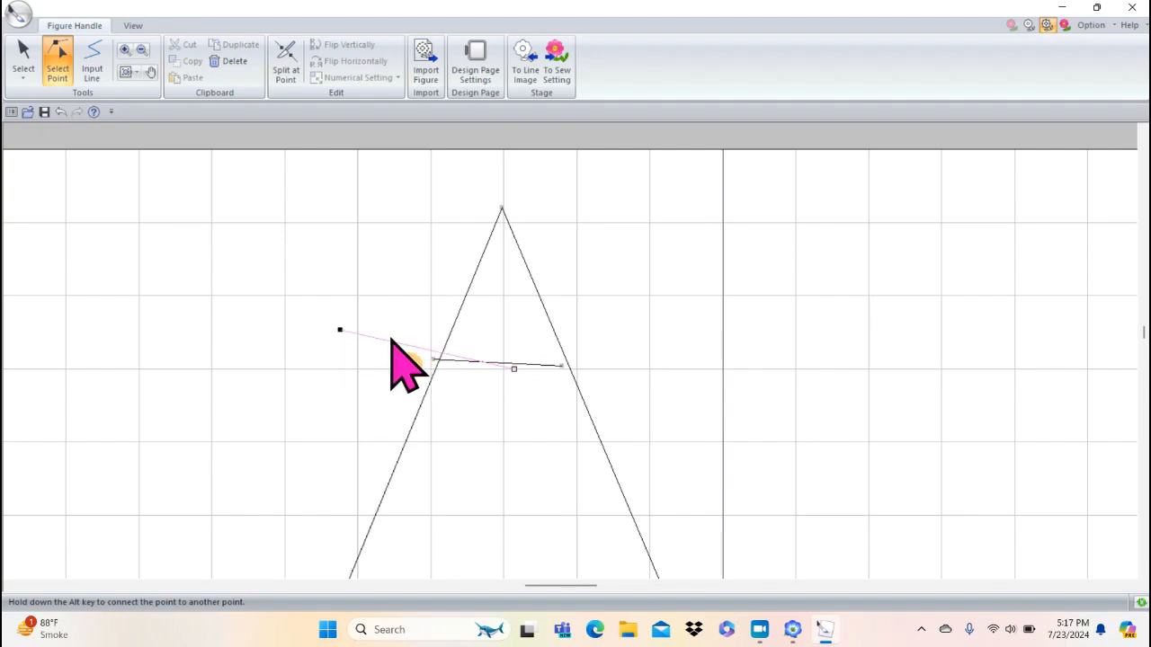
left_click(348, 350)
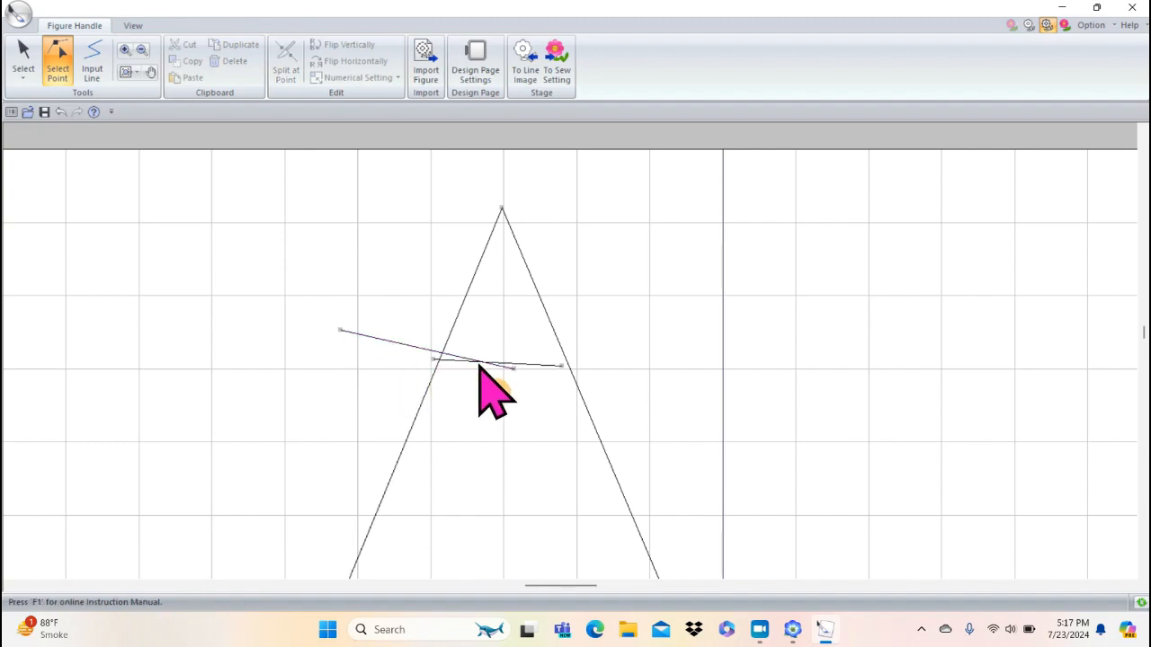
left_click(388, 353)
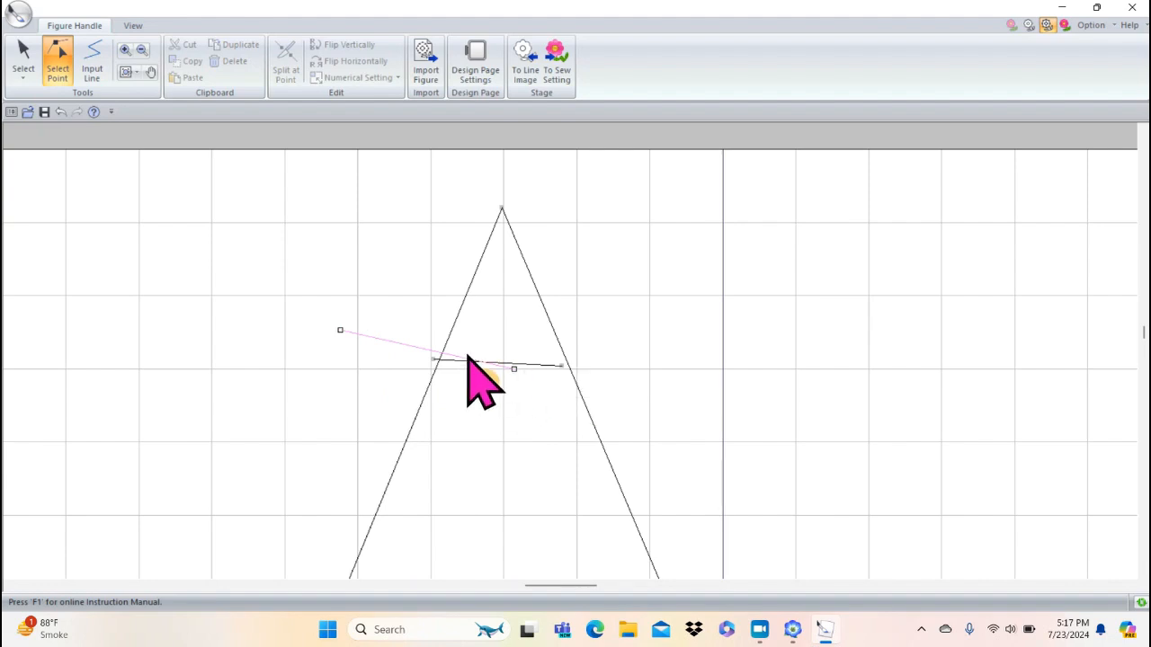
left_click(24, 54)
key("Delete")
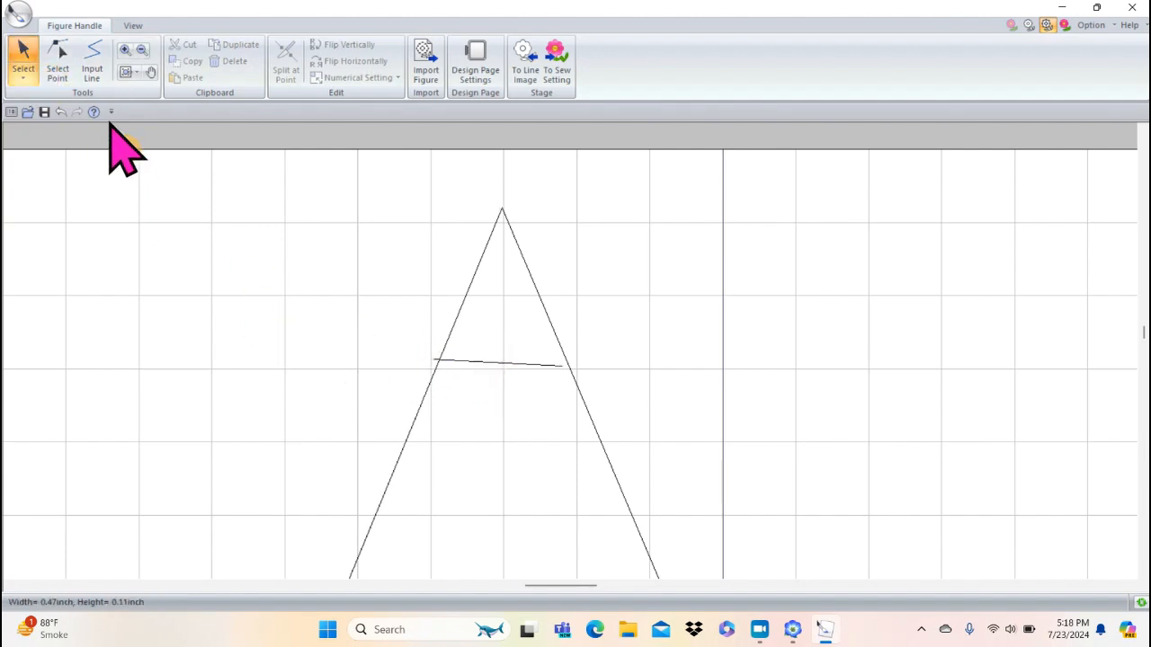
- Move both end points of the short tip line onto the crayon's sloping sides so the line runs level
left_click(57, 63)
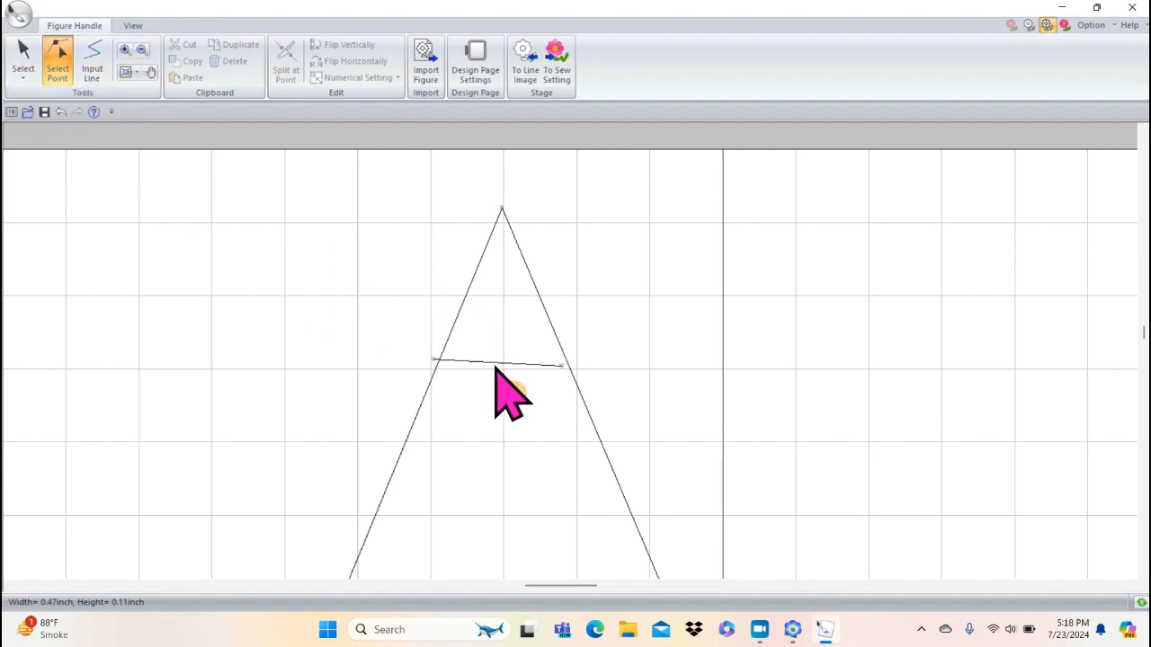
left_click(562, 367)
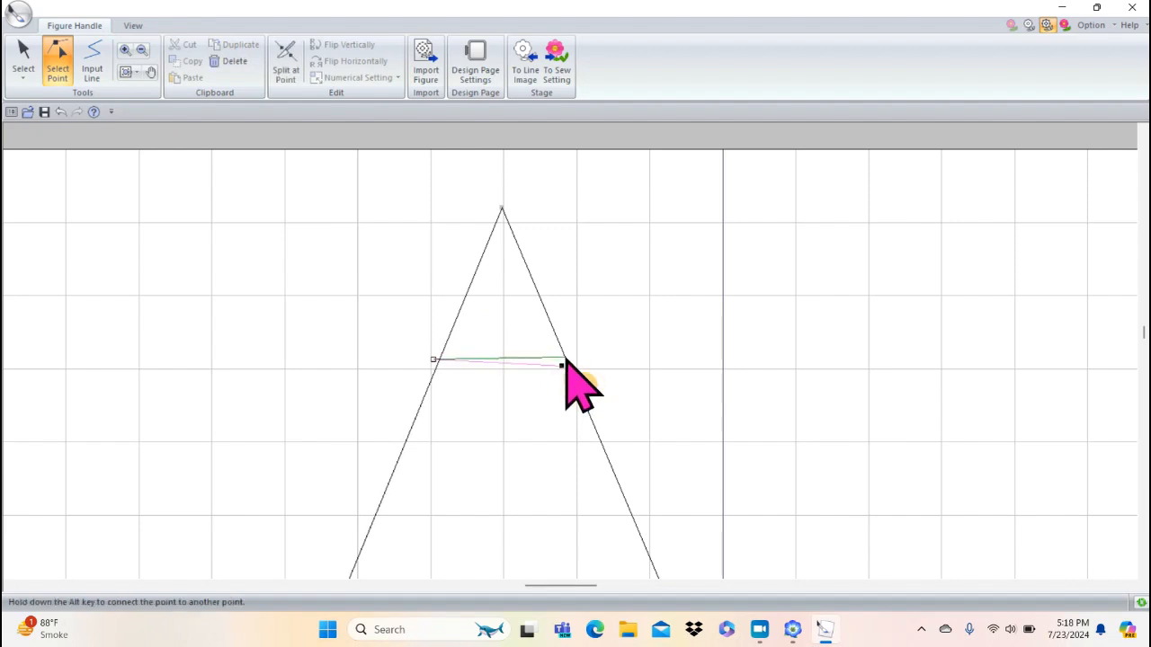
left_click_drag(566, 360, 563, 357)
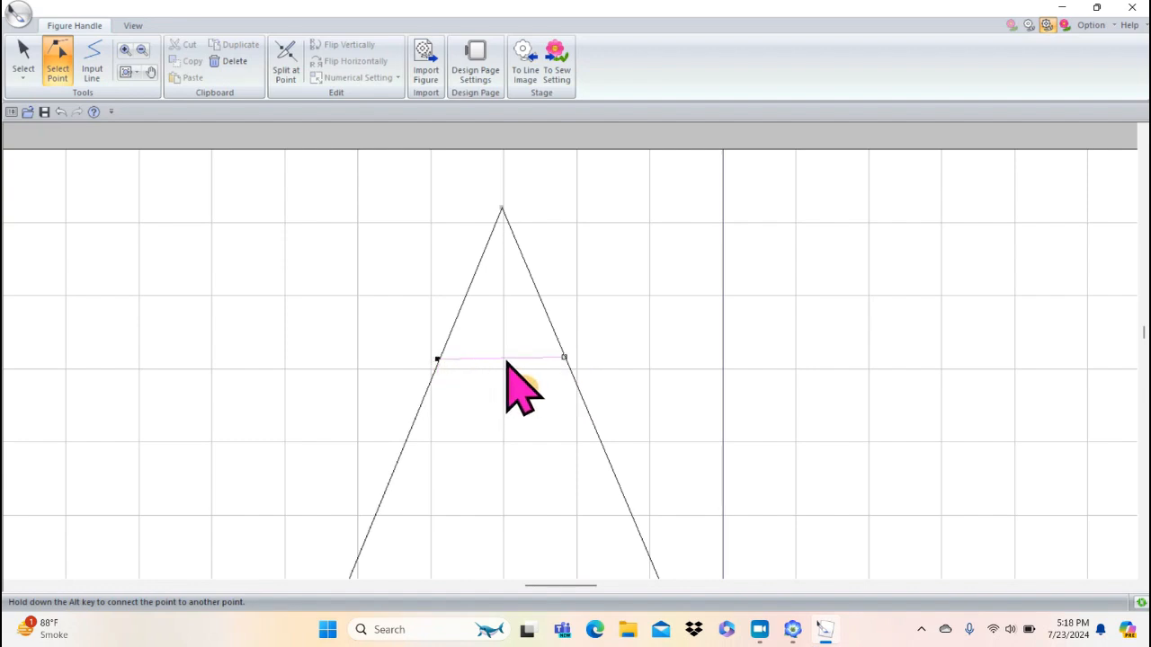
left_click(385, 331)
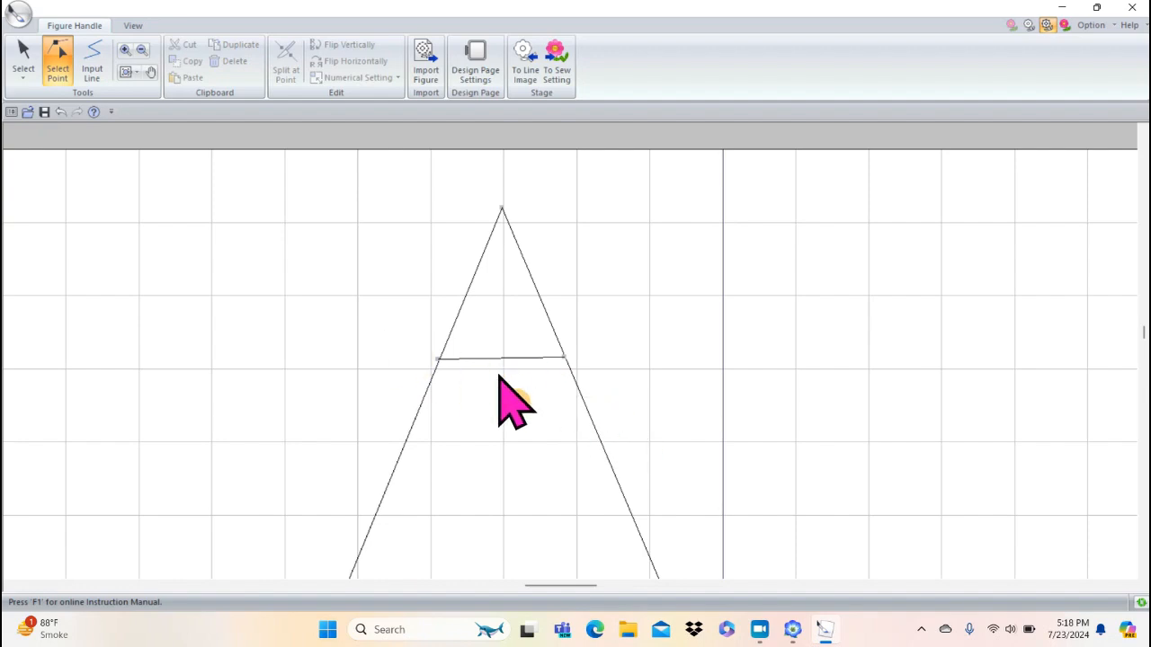
- Input a horizontal line across the pencil body above its rounded bottom end, from the left side to the right side
left_click_drag(1144, 332, 1143, 365)
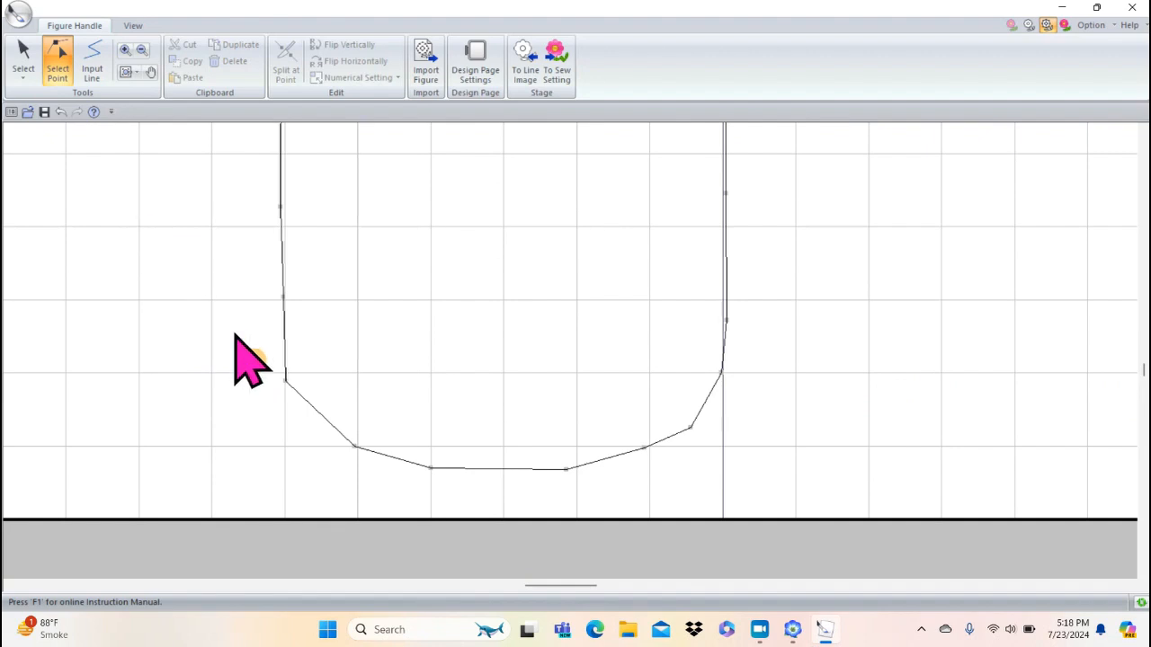
left_click(286, 382)
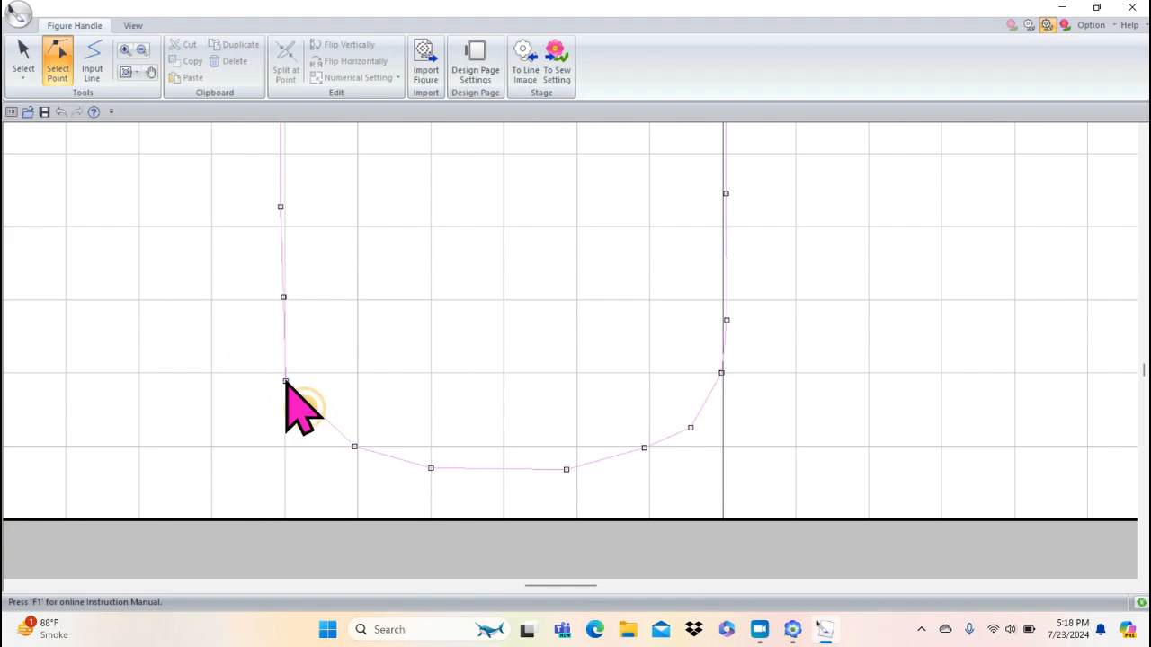
left_click(625, 214)
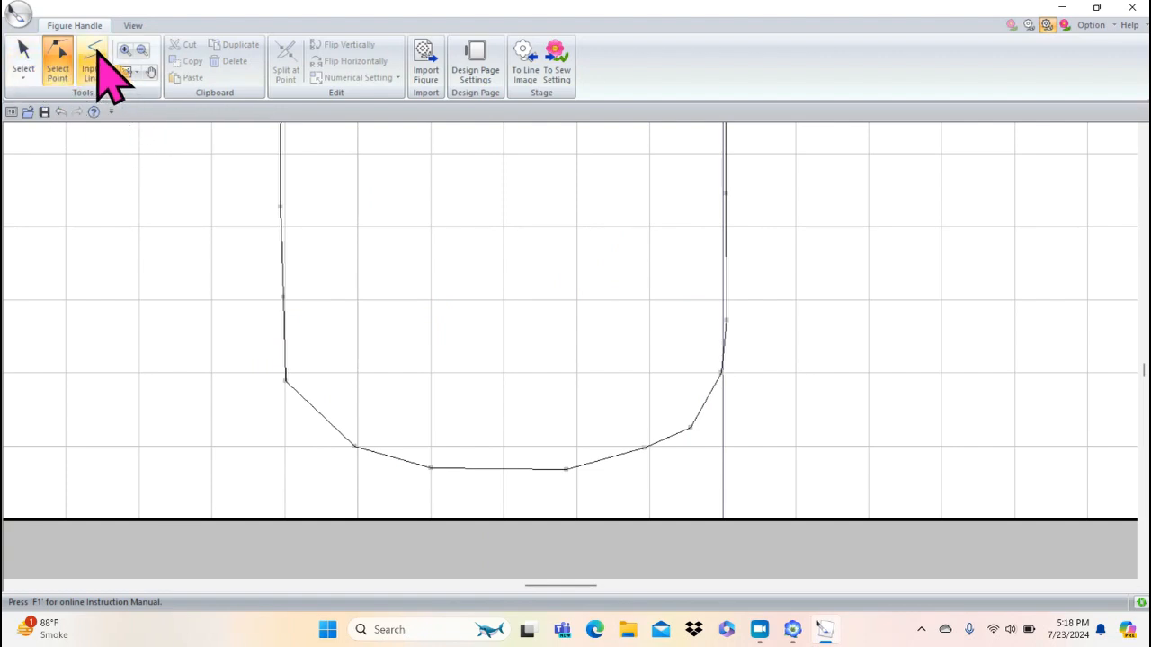
left_click(93, 56)
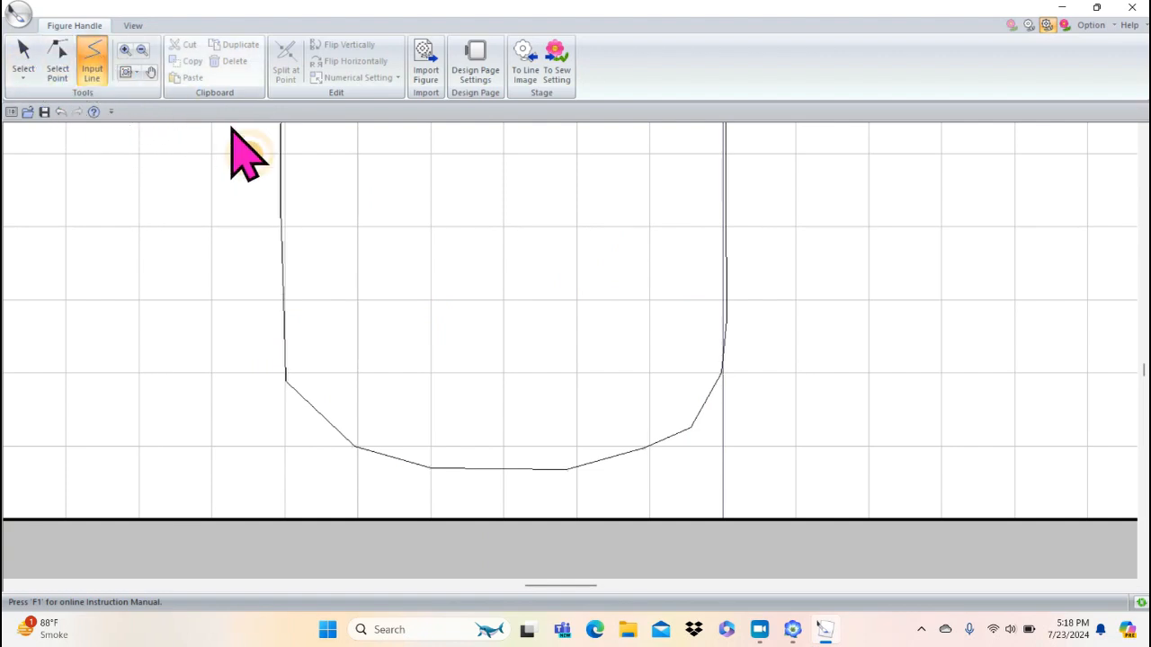
left_click(280, 186)
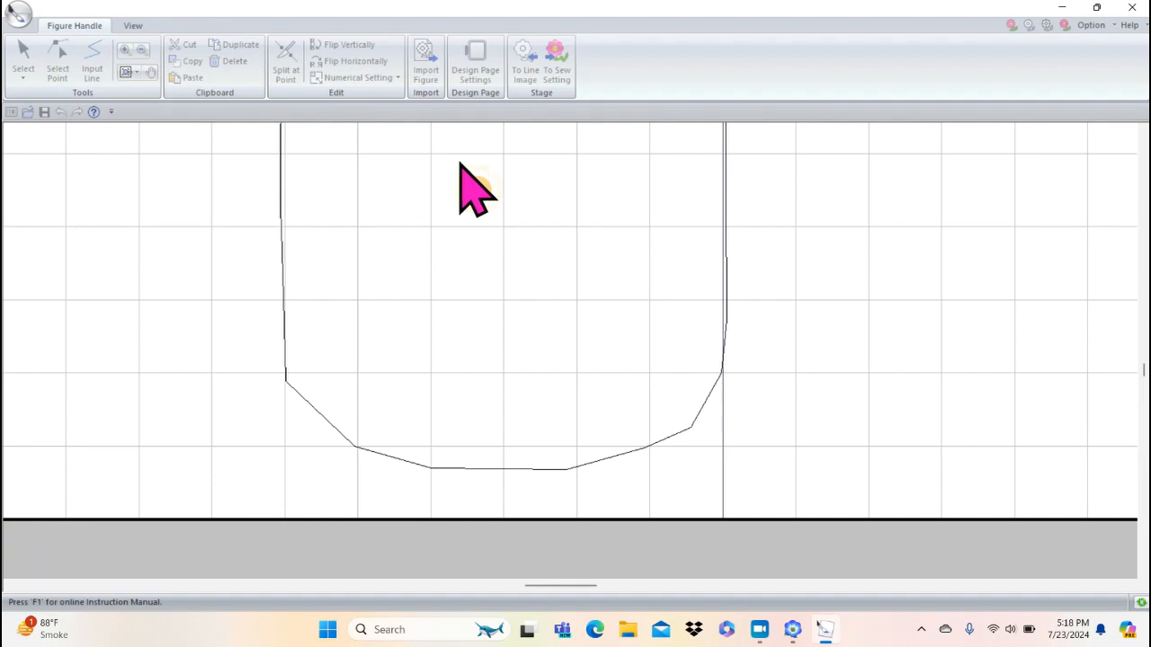
double_click(724, 187)
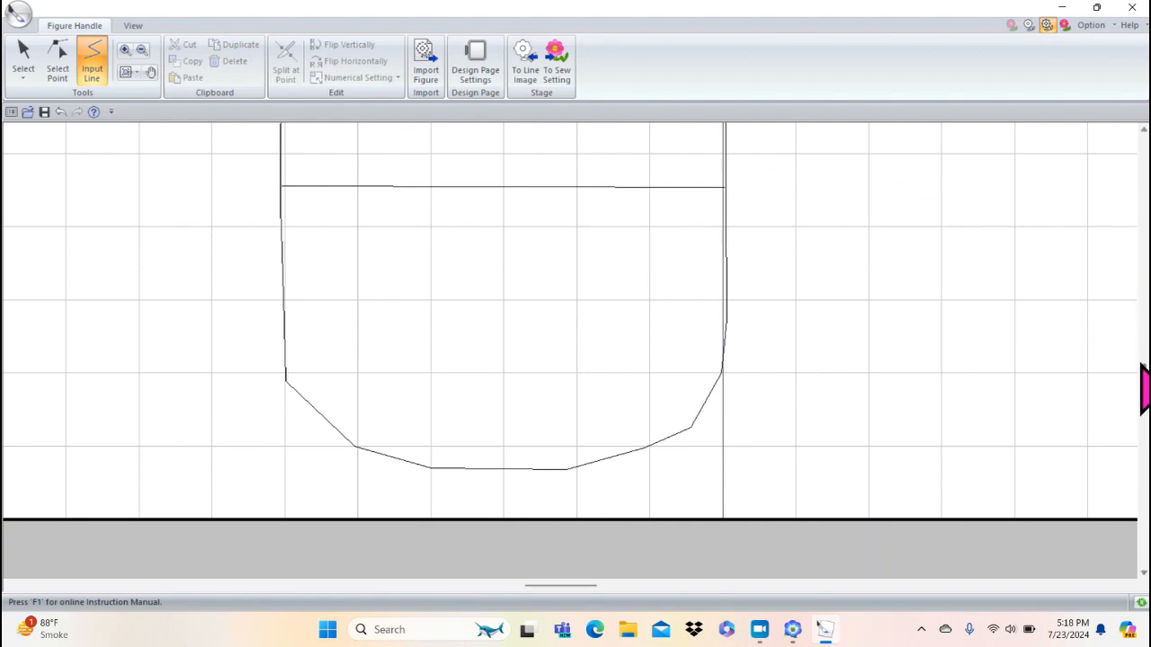
- Input two long lines down the body from the zigzag's outer low points, ending just above the horizontal line near the rounded end
left_click_drag(1144, 369, 1143, 351)
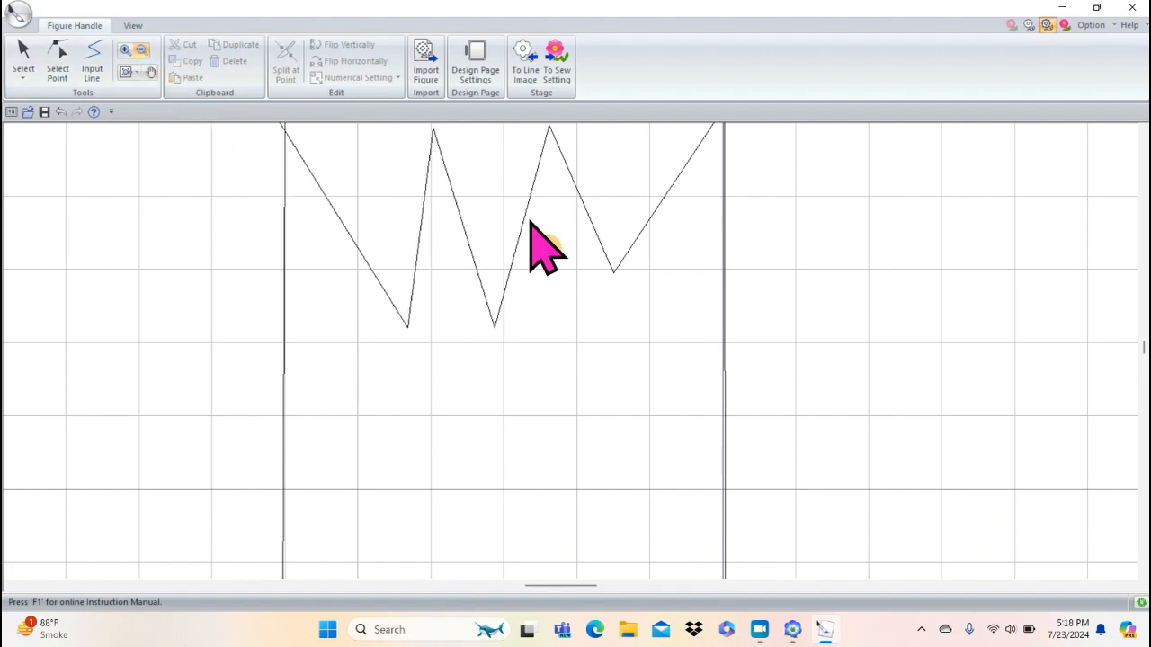
left_click(142, 49)
left_click(424, 276)
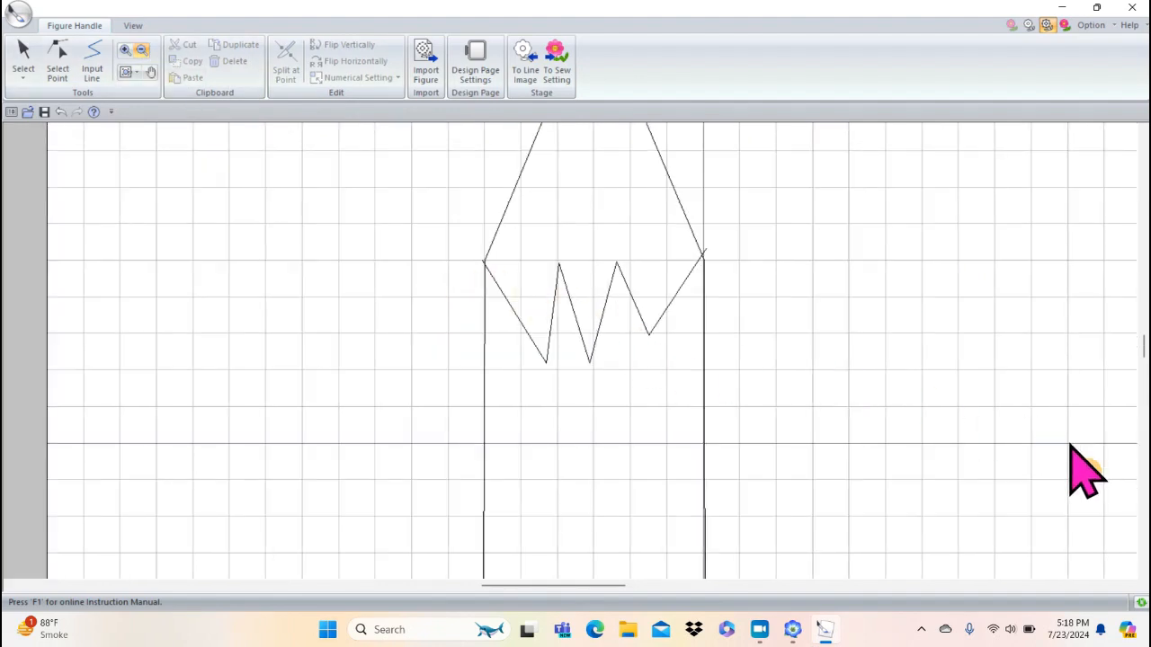
mouse_move(1145, 355)
left_mouse_down()
mouse_move(1145, 370)
mouse_move(1145, 359)
left_mouse_up()
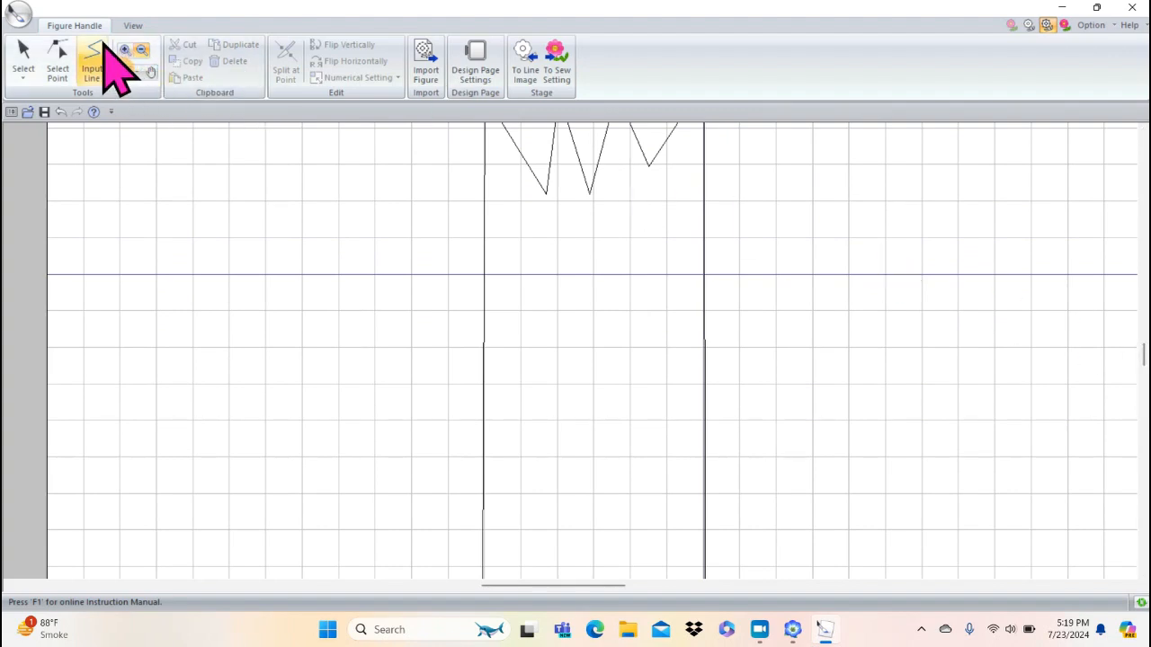
left_click(95, 52)
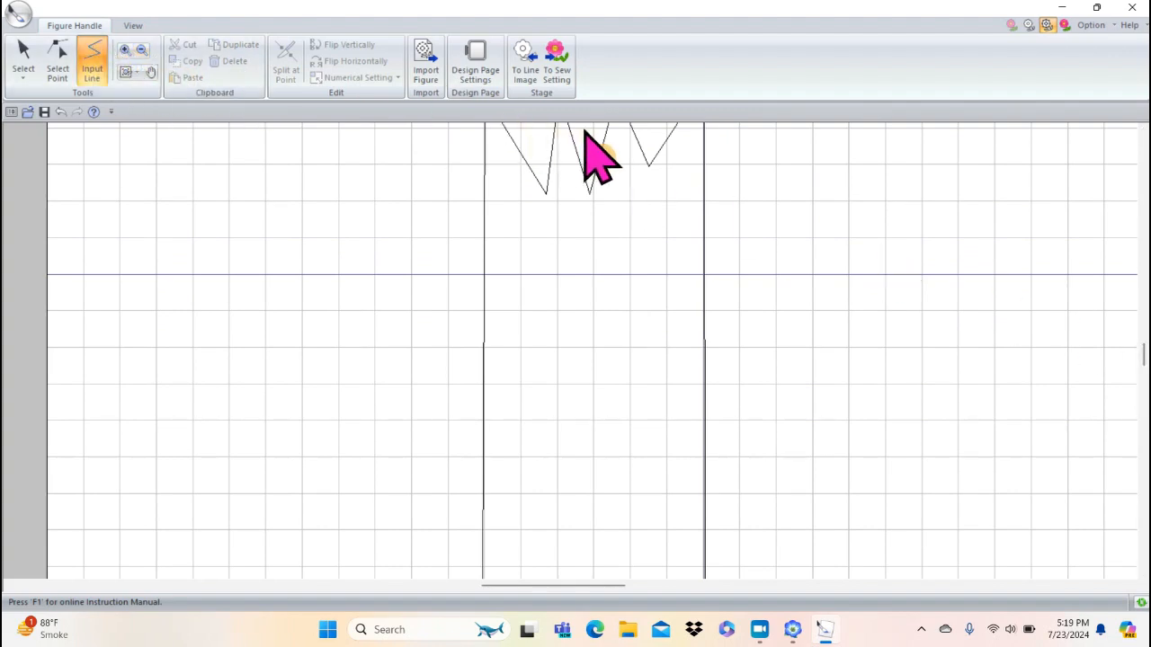
left_click(649, 164)
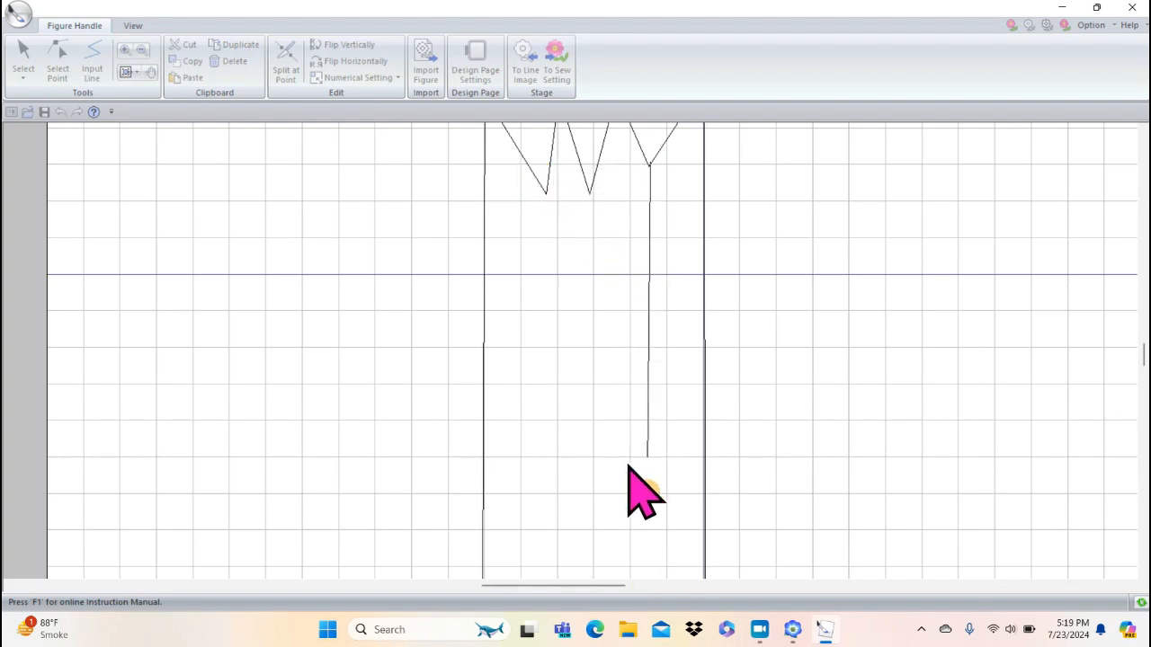
double_click(666, 564)
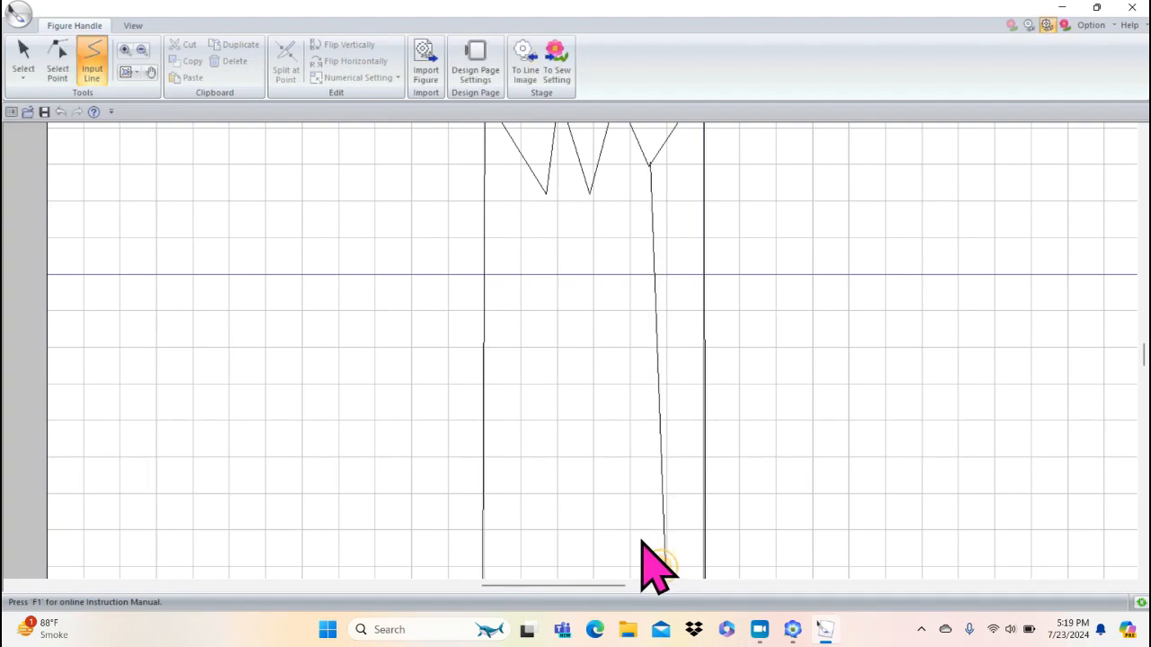
left_click(545, 192)
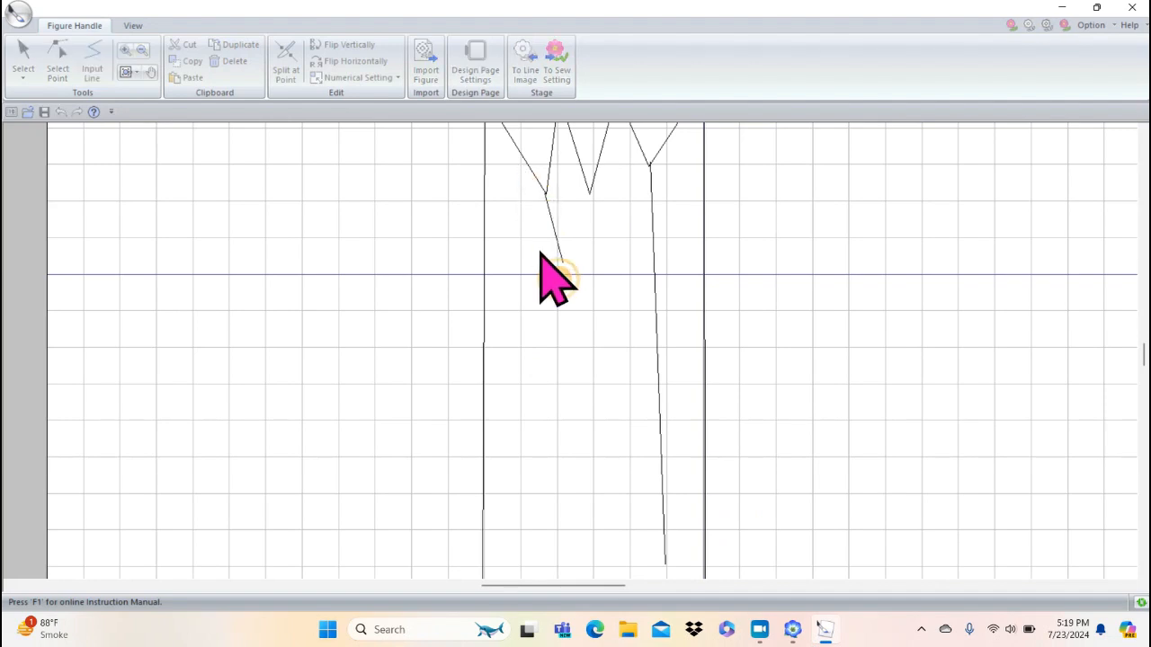
double_click(518, 548)
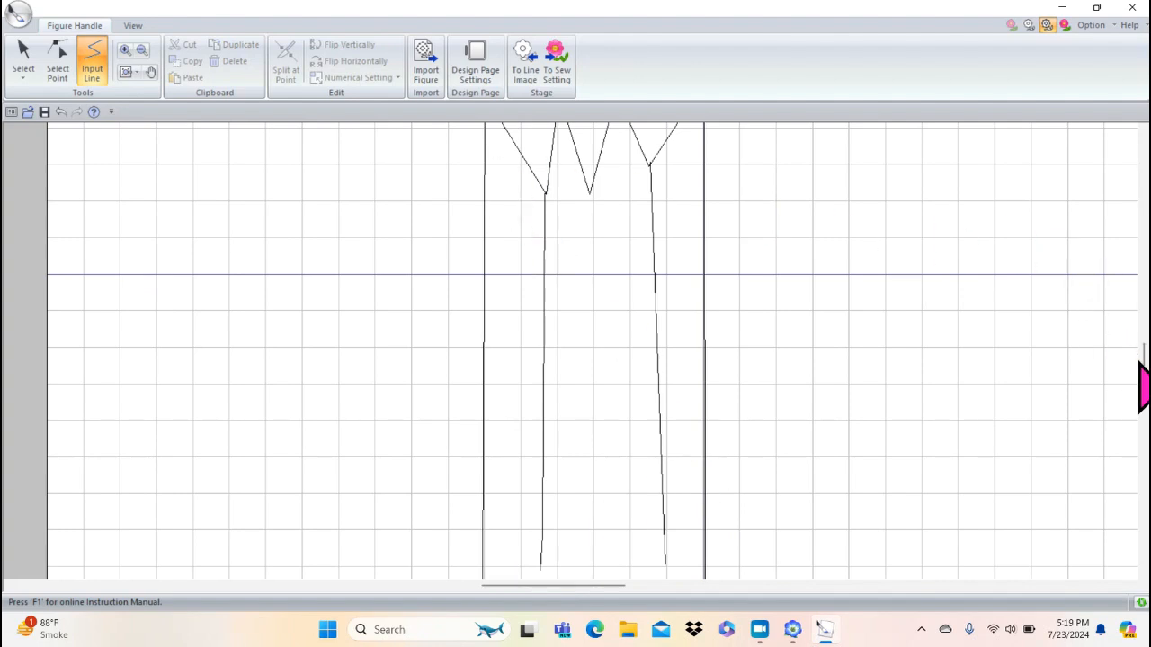
- Delete the two extra points near the bottom of the left inner line and move its lower end point right onto the horizontal line
left_click_drag(1146, 374, 1146, 378)
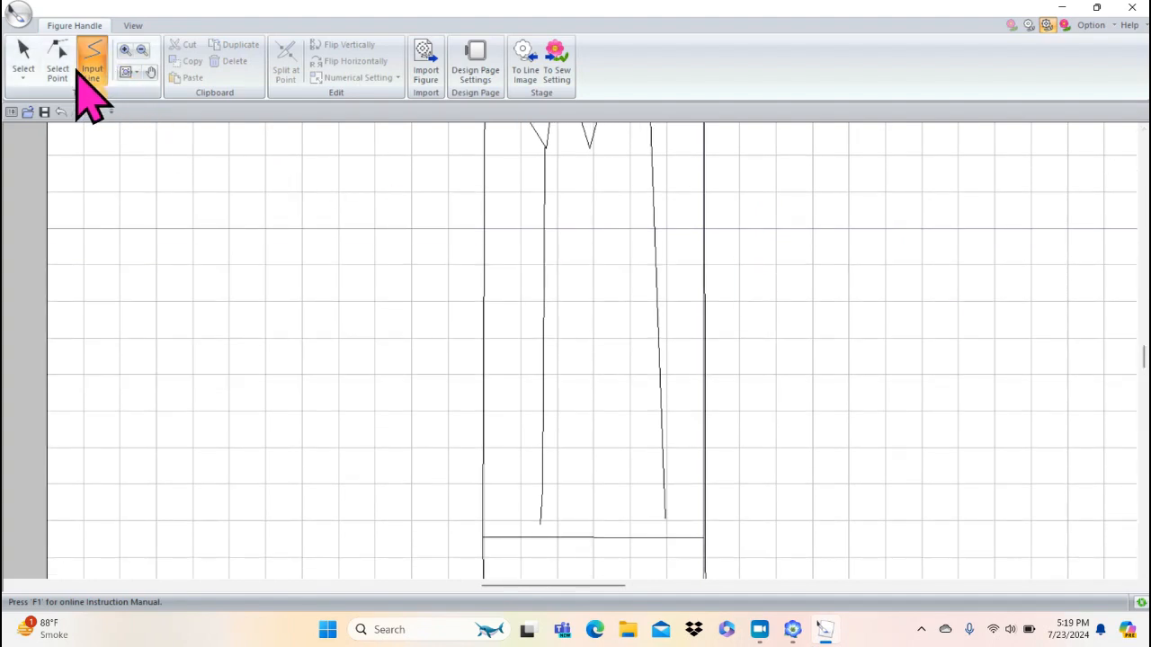
left_click(58, 65)
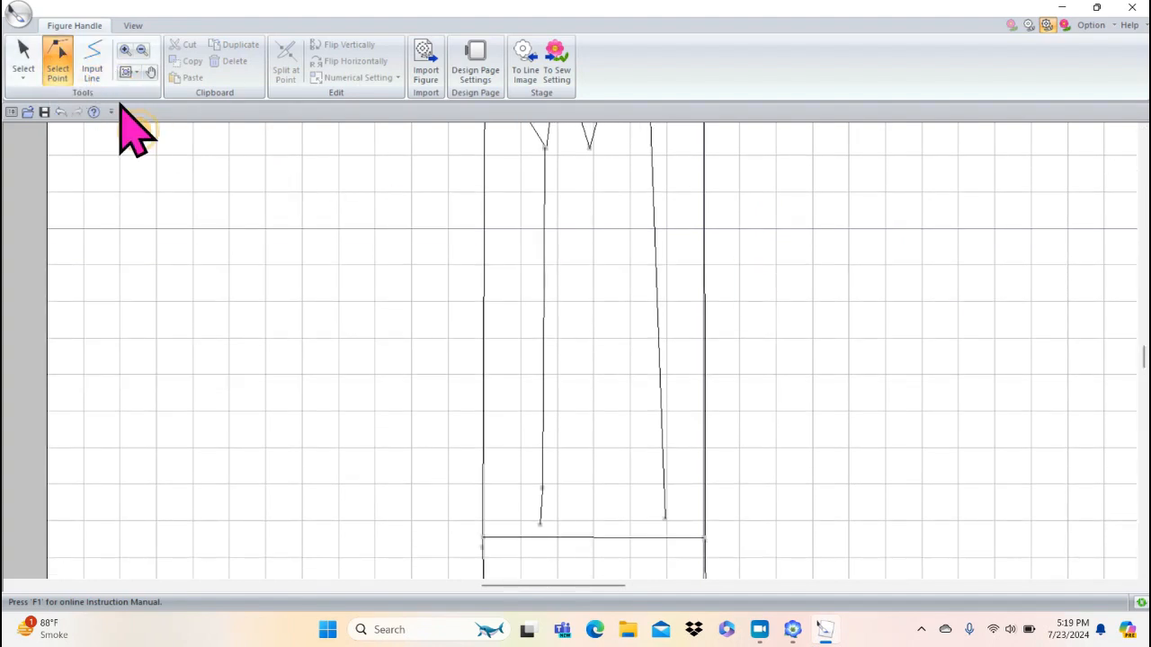
left_click(540, 526)
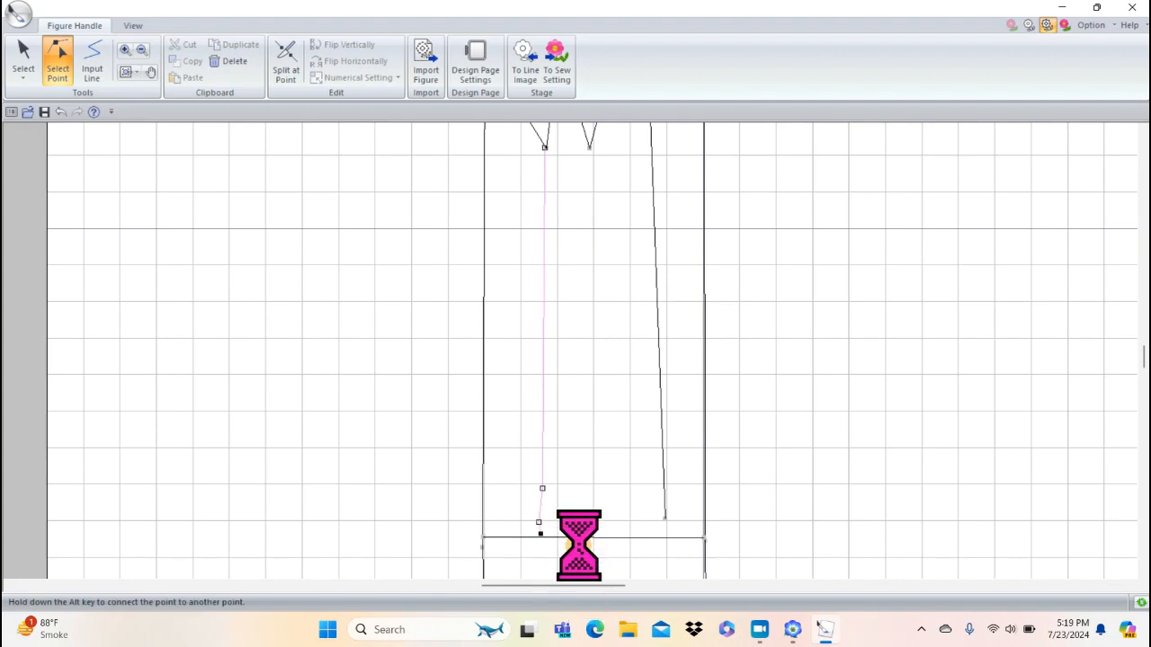
left_click(125, 51)
left_click_drag(439, 296, 746, 568)
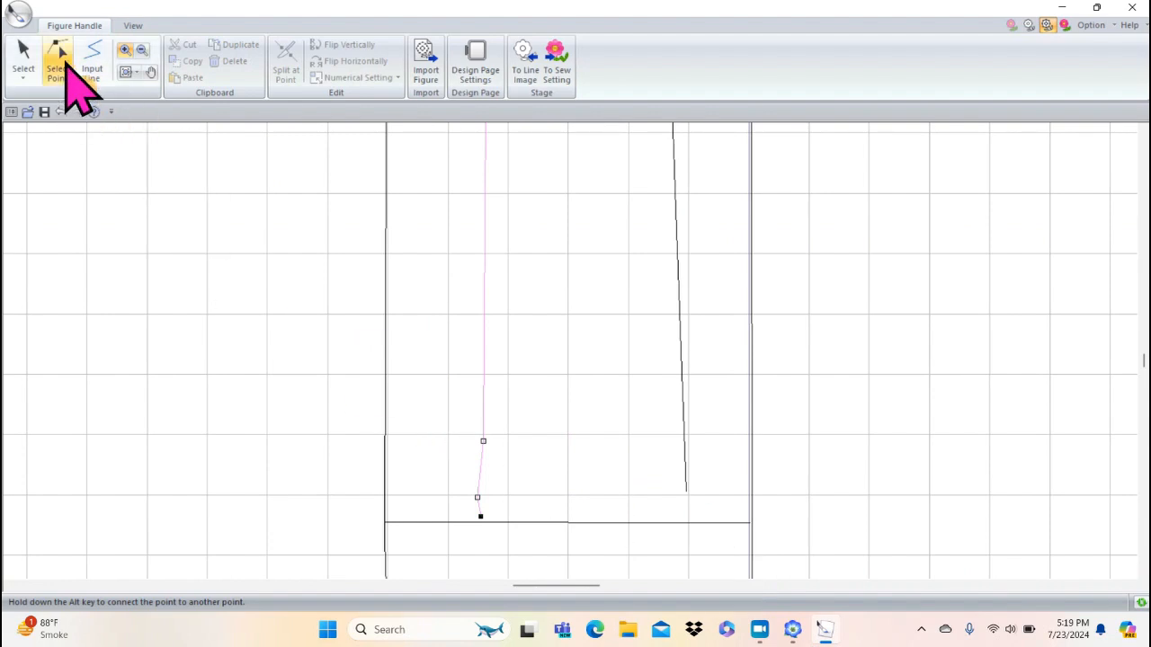
left_click(59, 59)
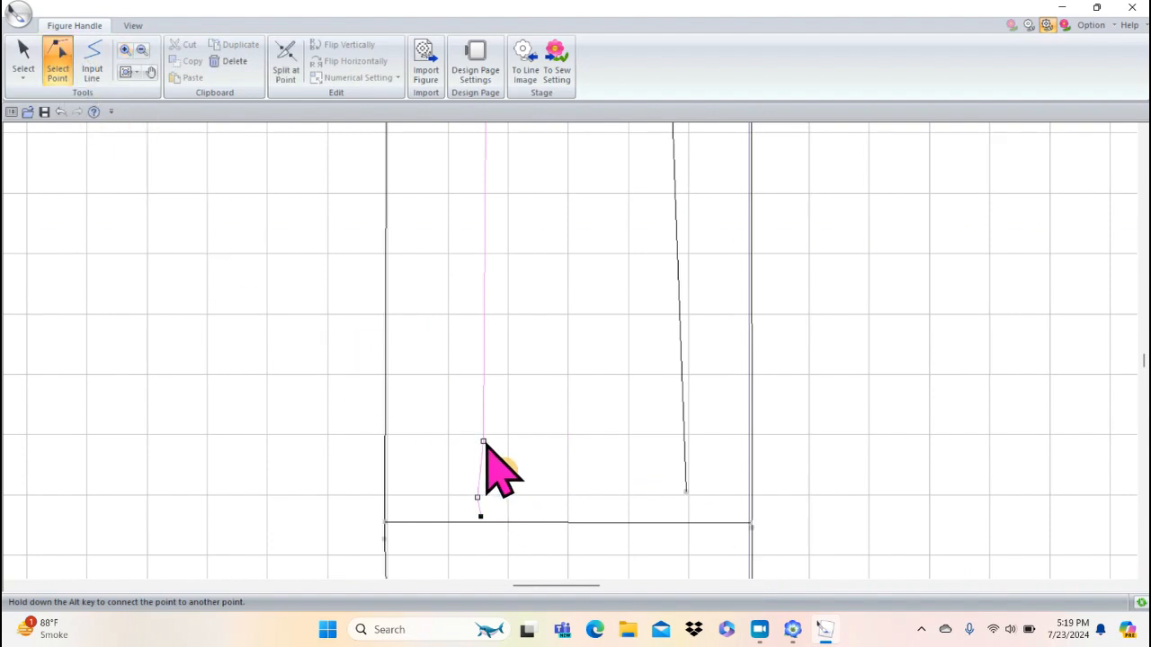
key("Delete")
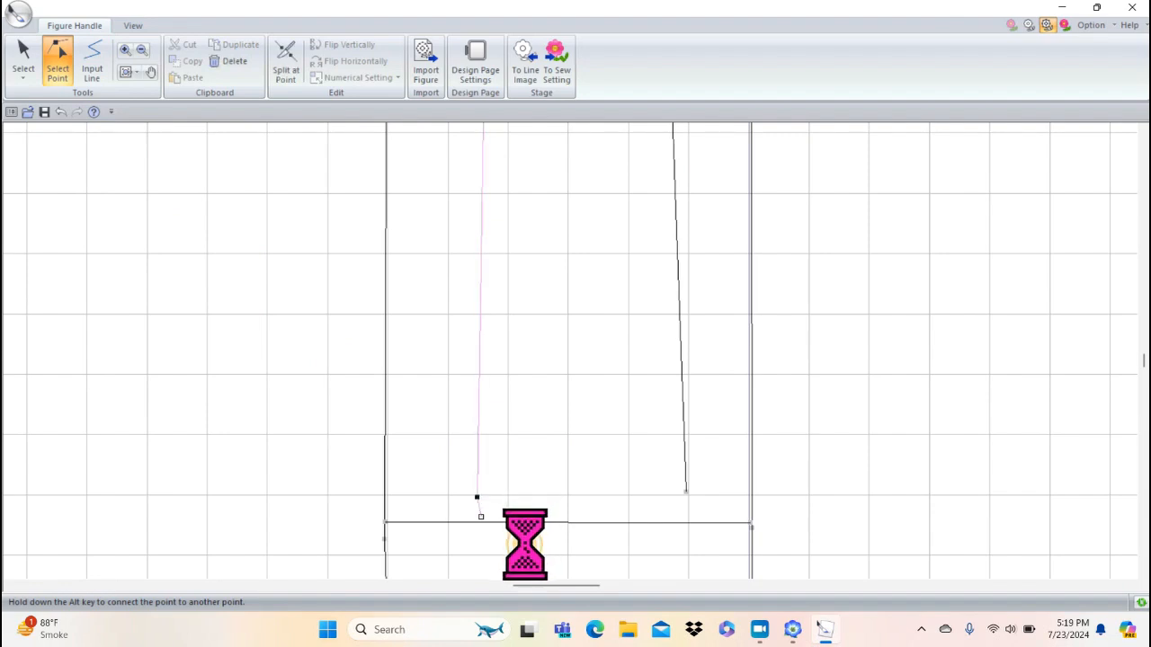
key("Delete")
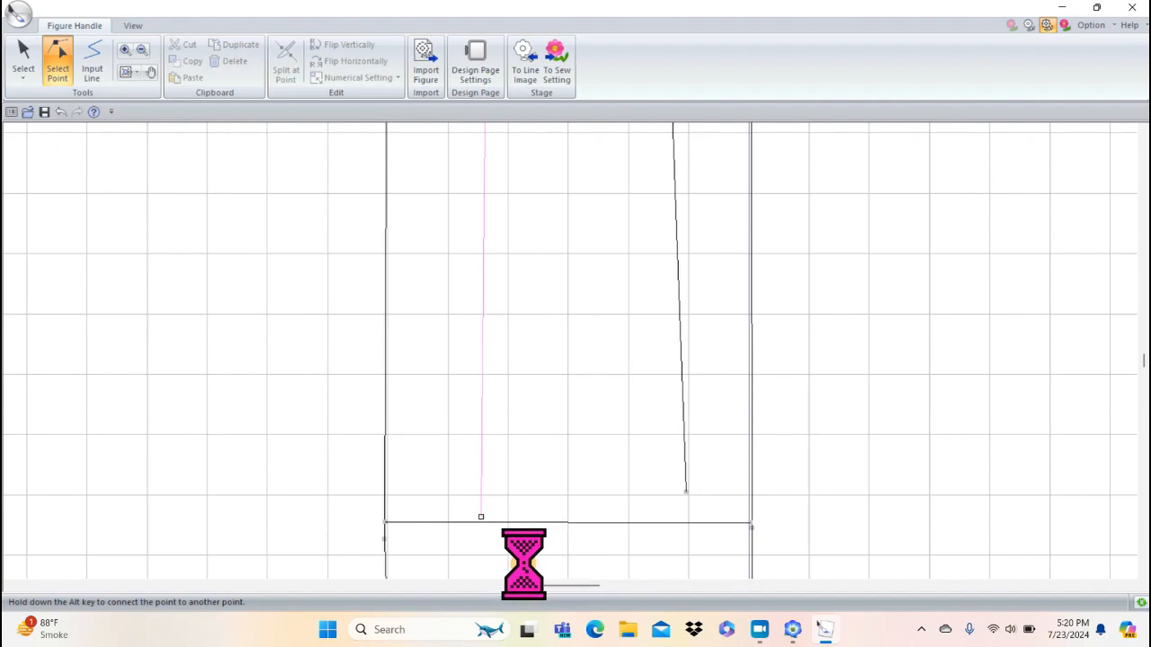
left_click_drag(481, 517, 498, 521)
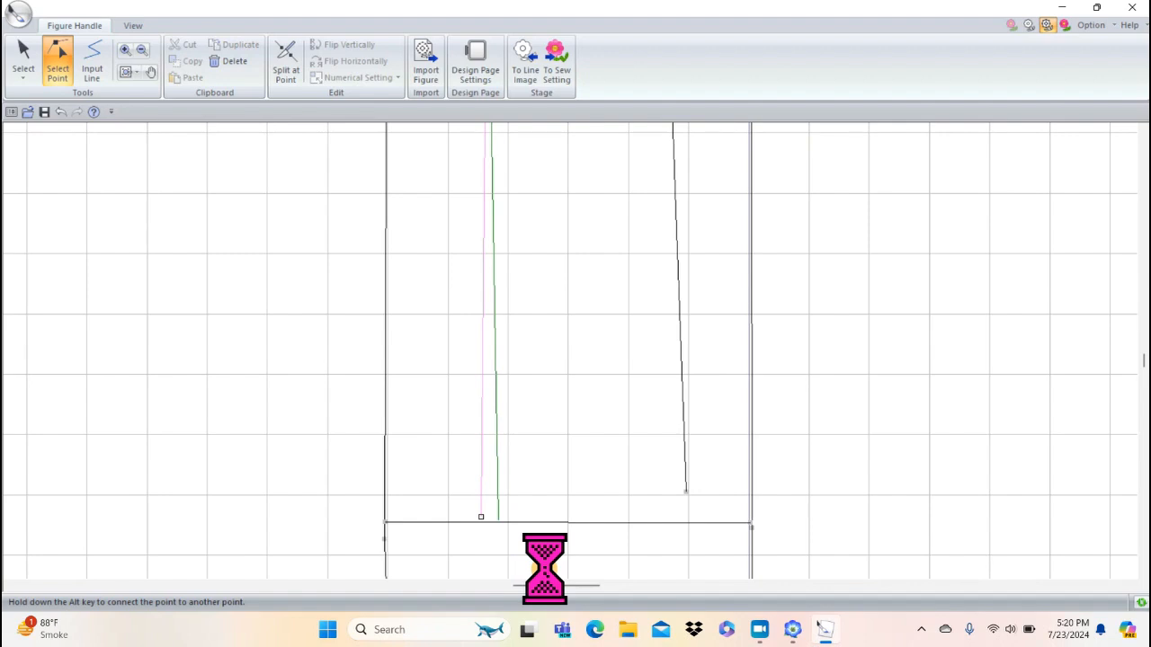
- Move the right inner line's lower end point onto the horizontal line so the line runs vertically, and show the whole page
left_click(733, 532)
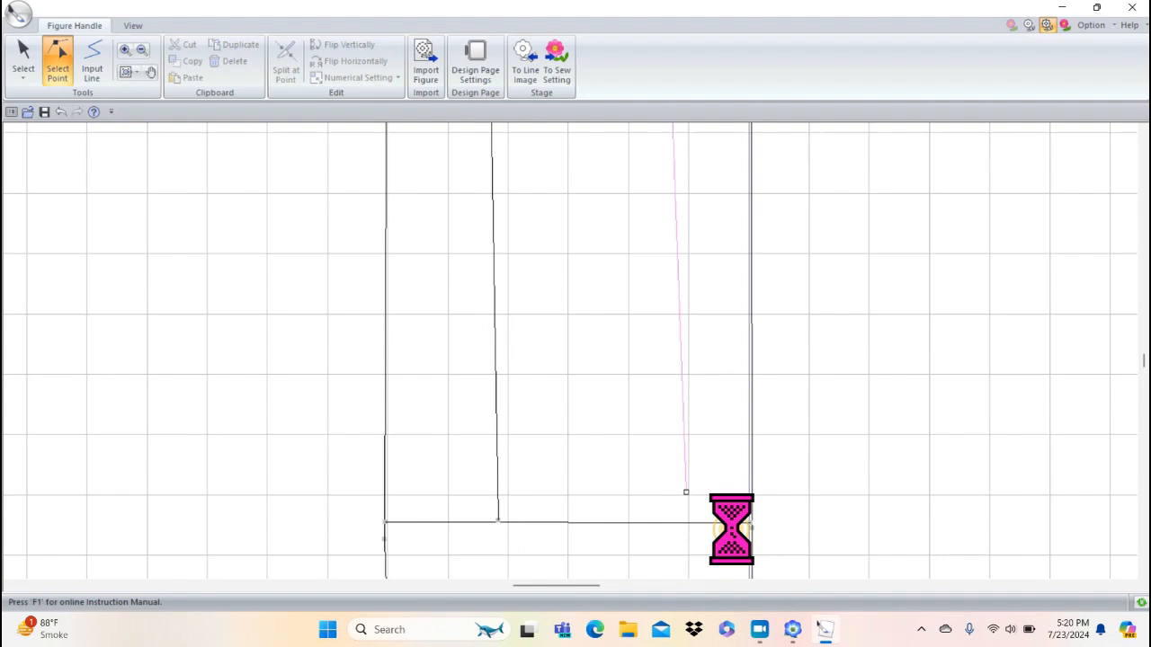
left_click_drag(686, 492, 688, 517)
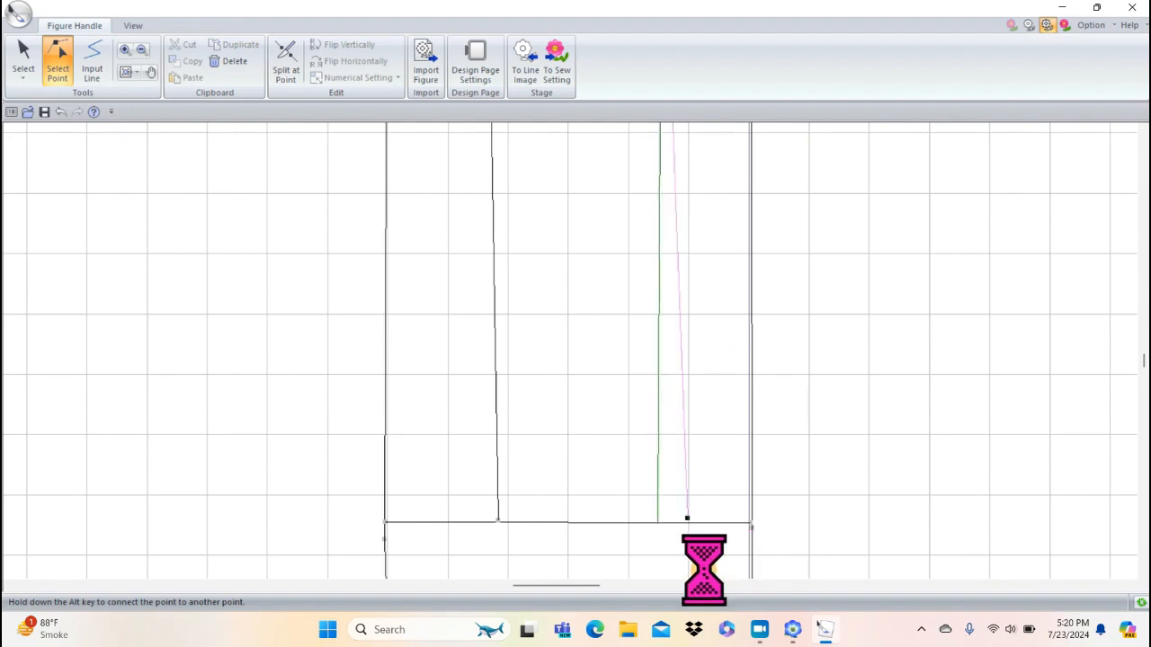
left_click_drag(687, 518, 662, 523)
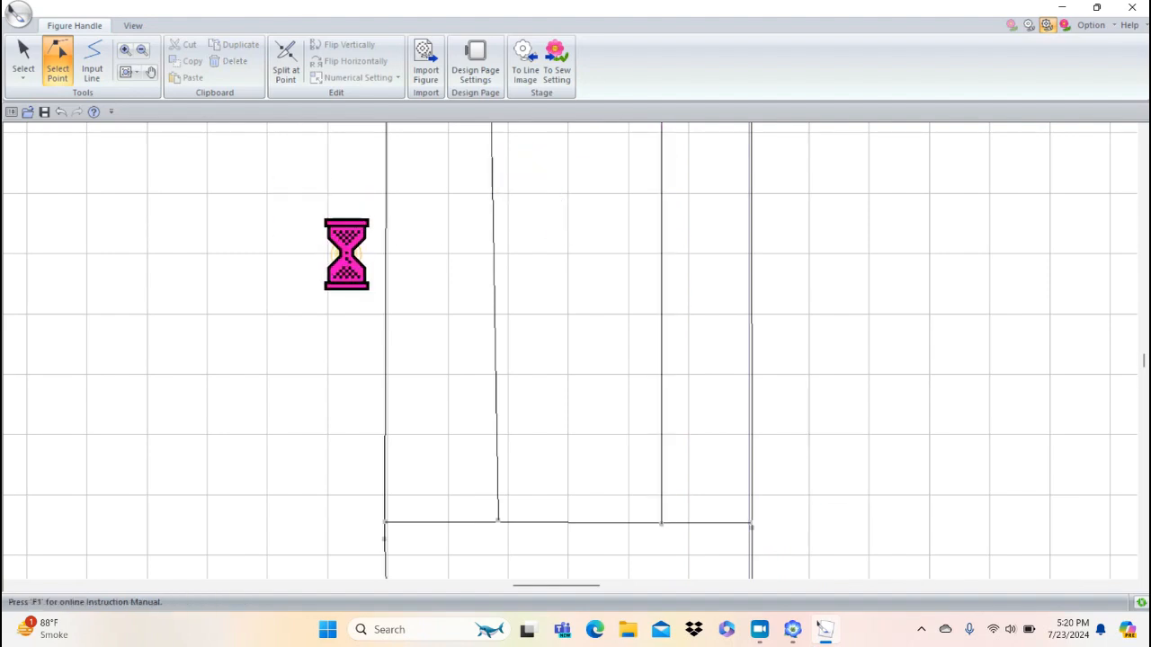
left_click(128, 71)
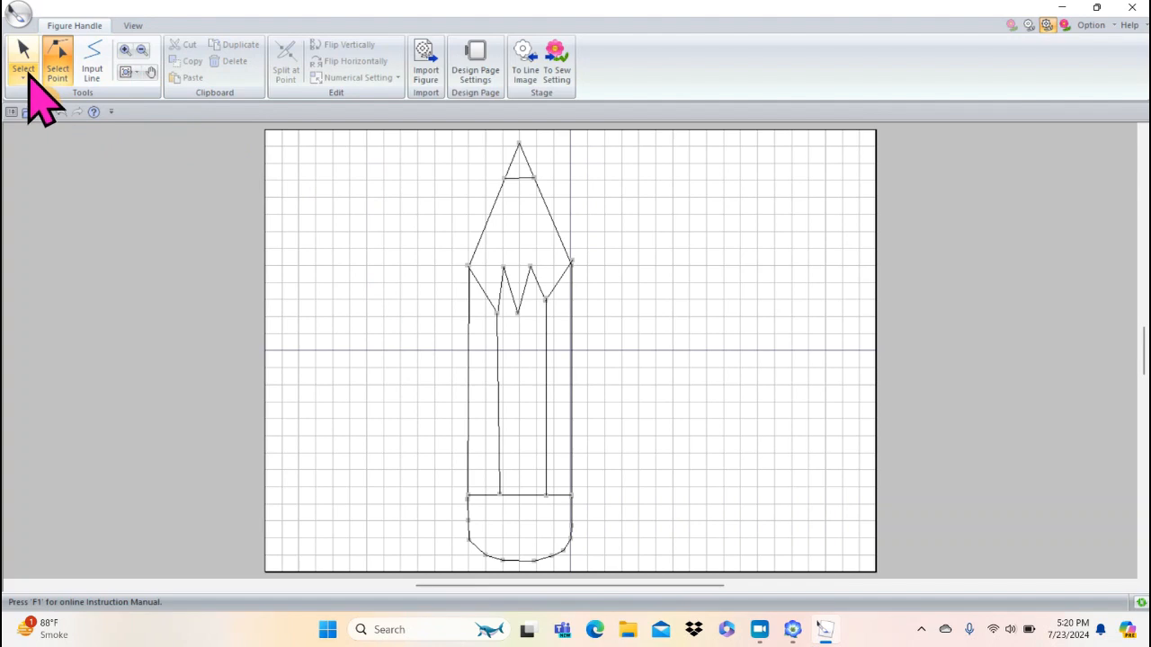
left_click(20, 13)
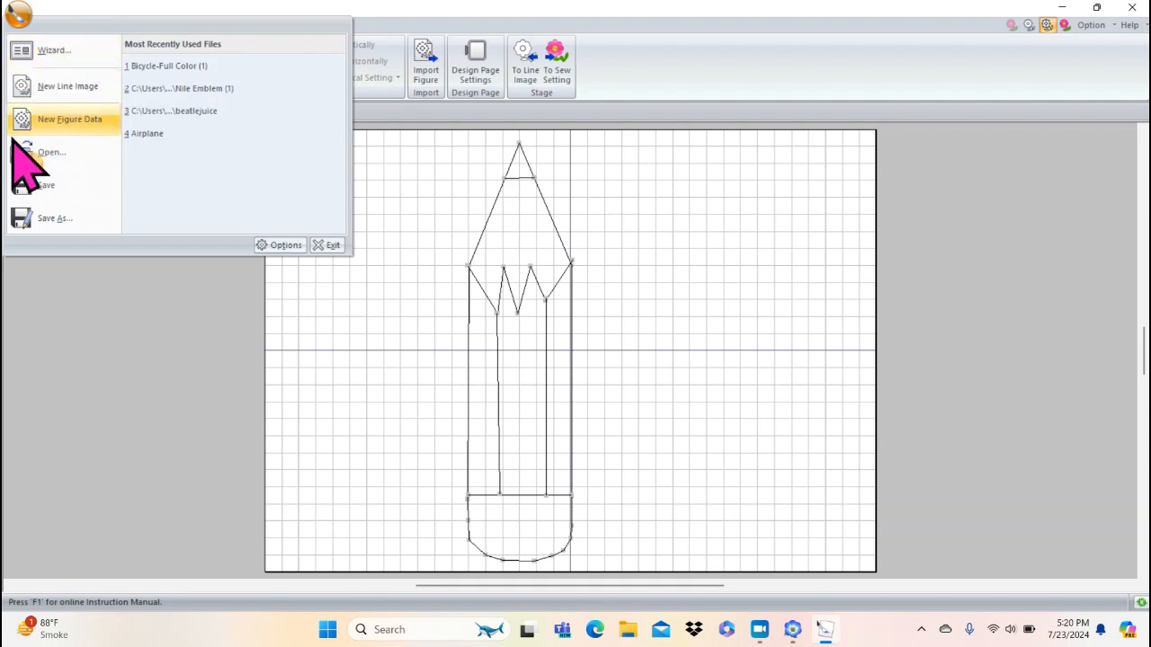
left_click(284, 246)
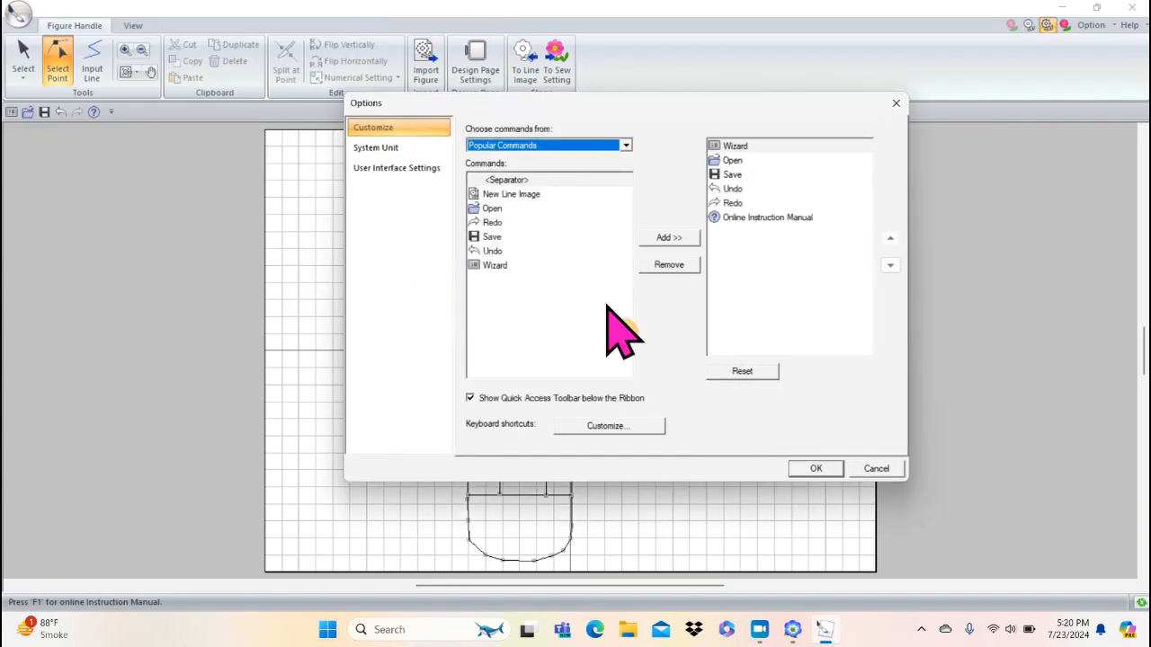
left_click(874, 469)
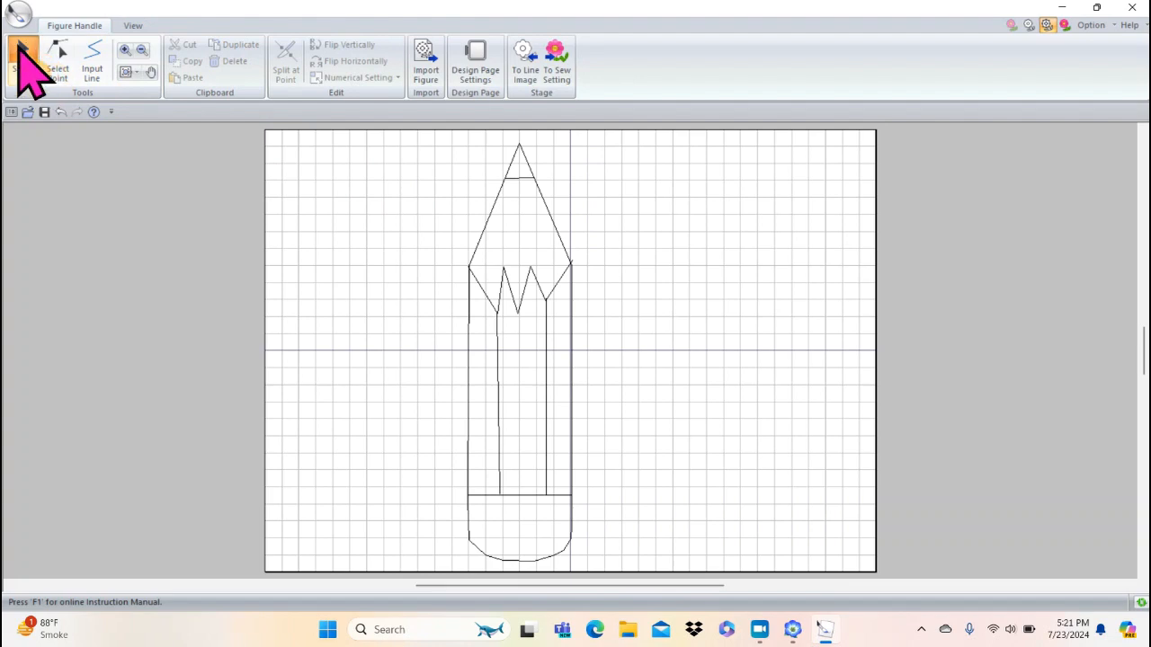
- Select the entire pencil figure and scale it down proportionally to about 0.63 inch wide and 2.48 inches high
left_click(20, 49)
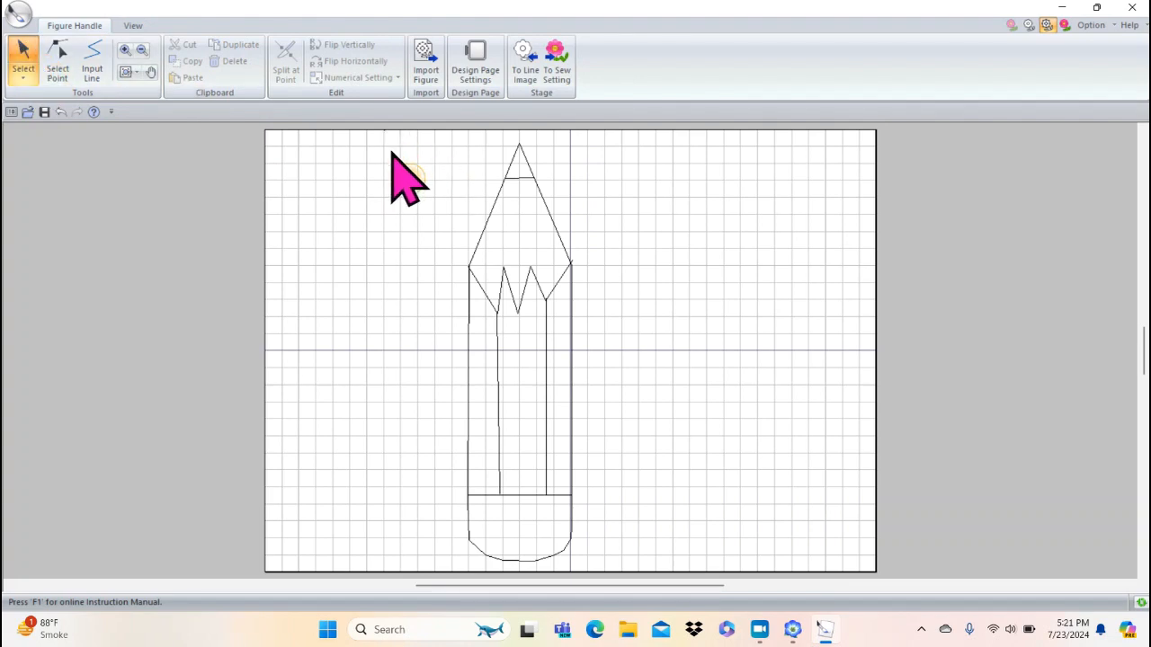
mouse_move(385, 132)
left_mouse_down()
mouse_move(570, 437)
mouse_move(681, 534)
mouse_move(634, 580)
left_mouse_up()
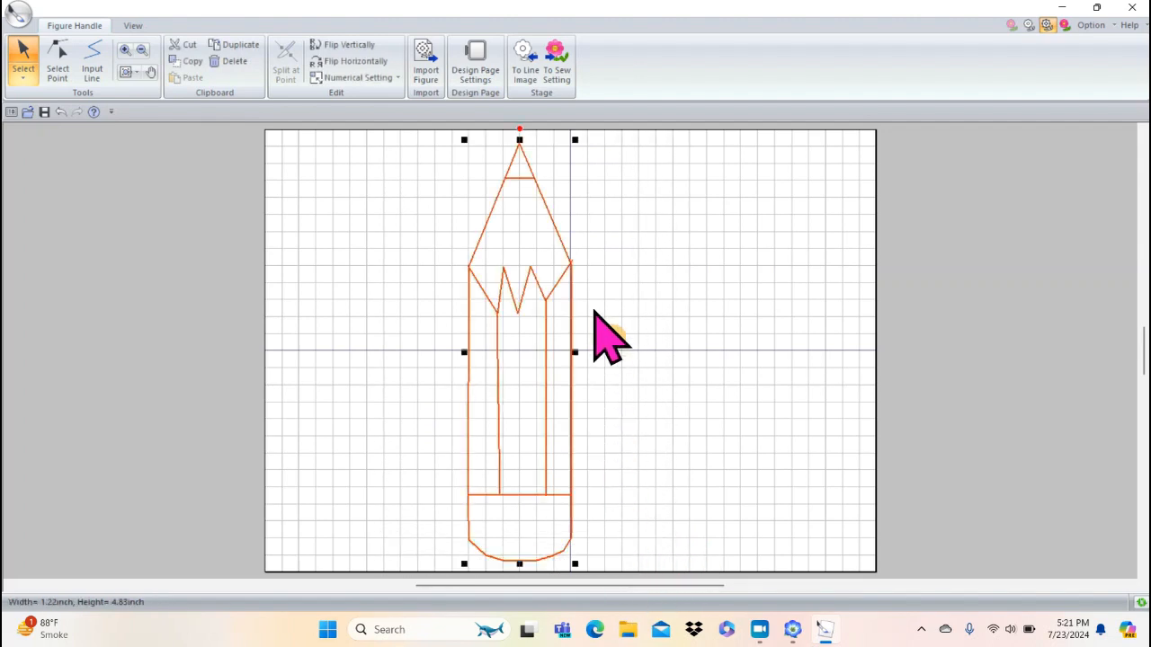
left_click_drag(575, 139, 533, 342)
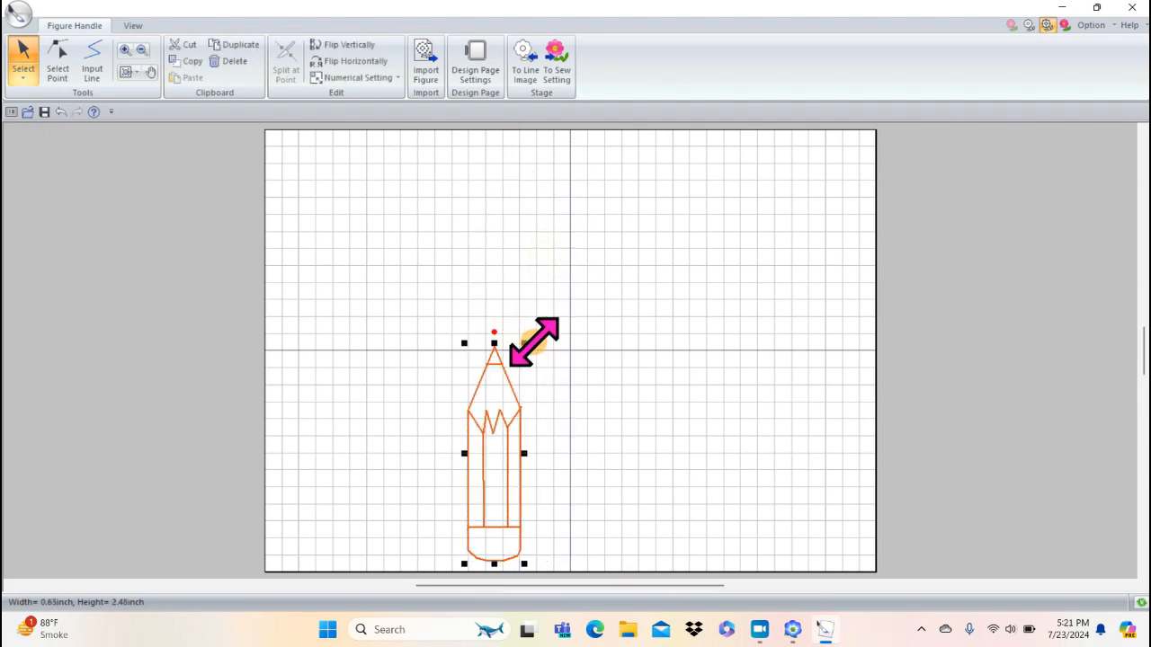
- Set the design page's hoop size to 4" x 4" and move the pencil to the middle of the page
left_click(476, 60)
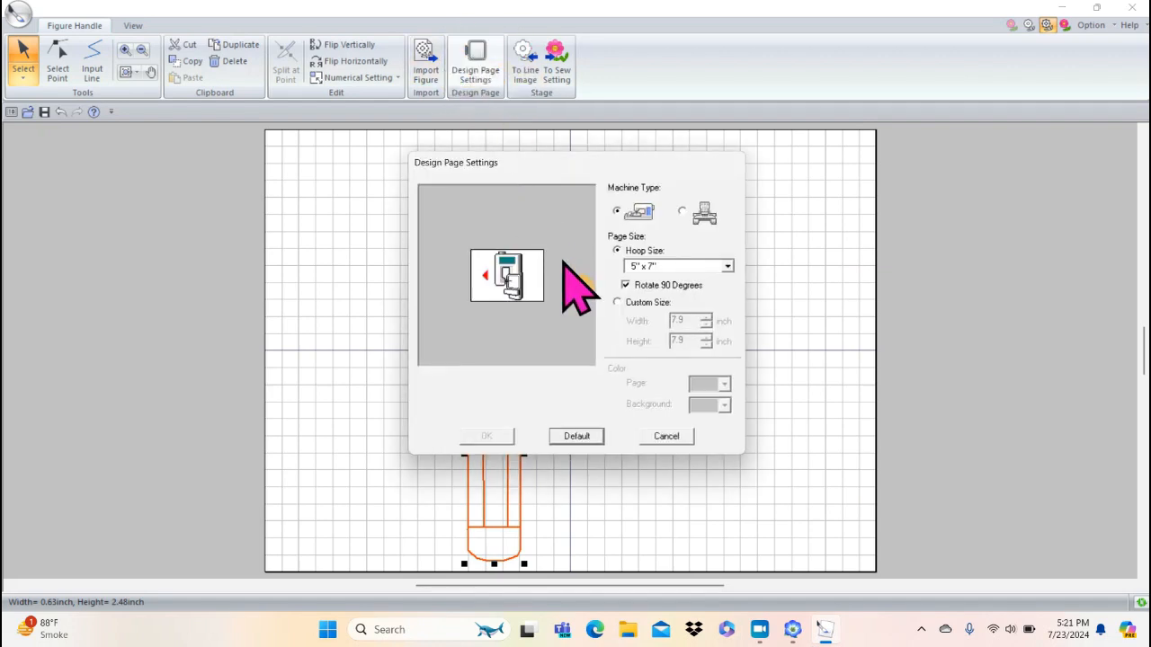
left_click(728, 266)
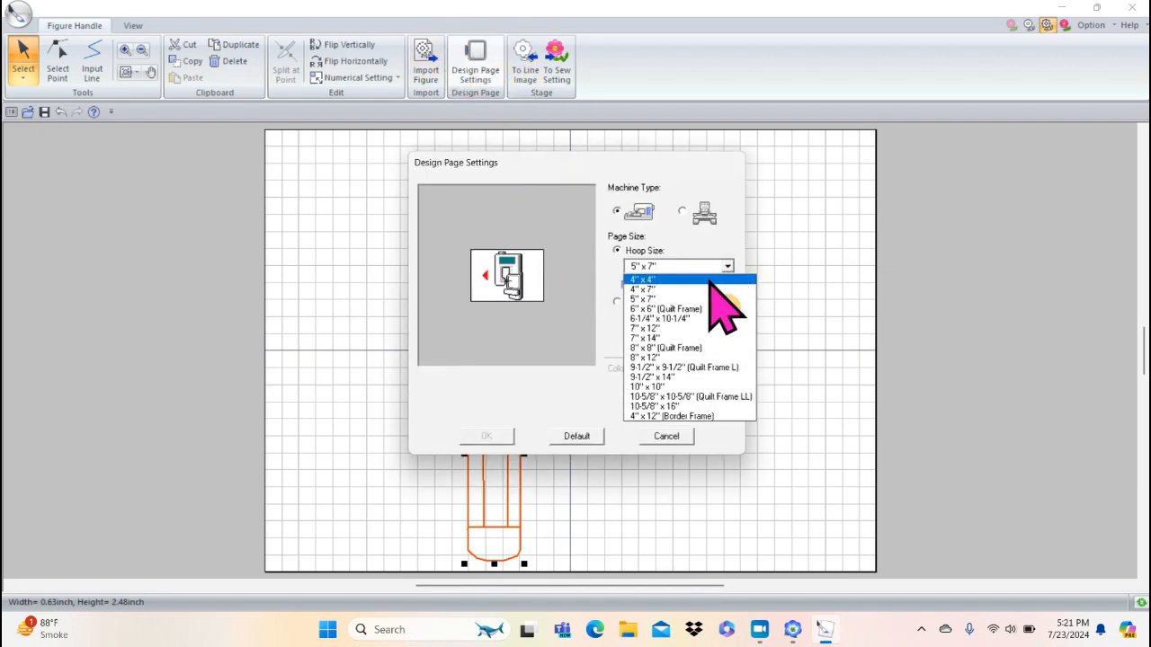
left_click(708, 282)
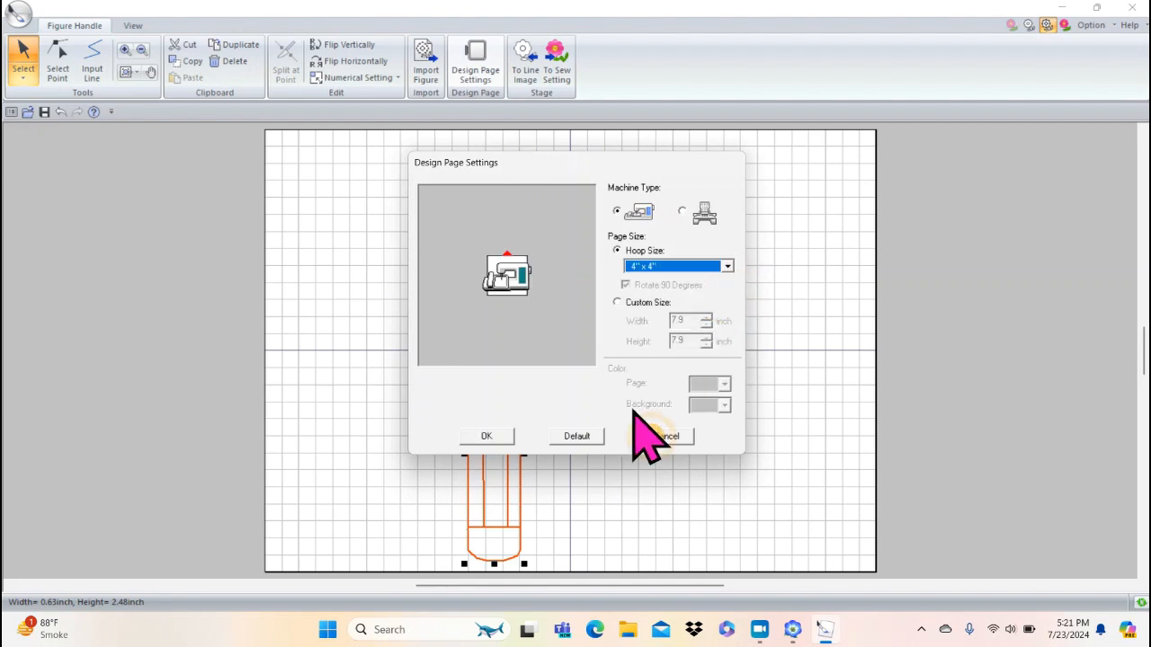
left_click(494, 441)
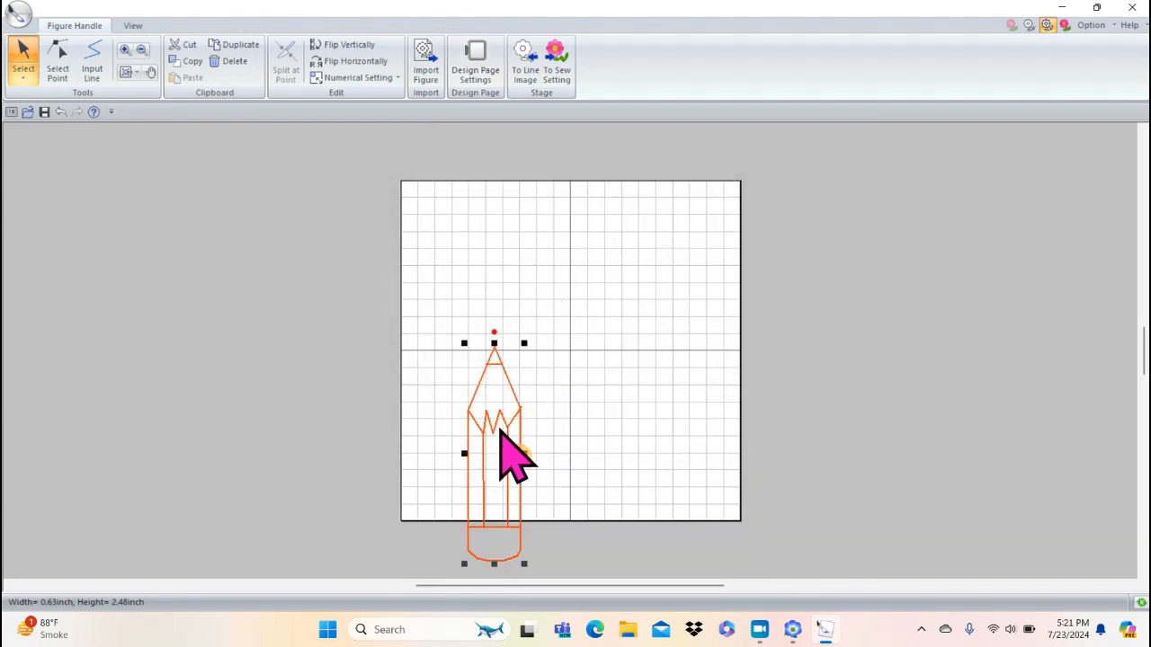
mouse_move(476, 393)
left_mouse_down()
mouse_move(543, 285)
mouse_move(557, 281)
left_mouse_up()
left_click(686, 317)
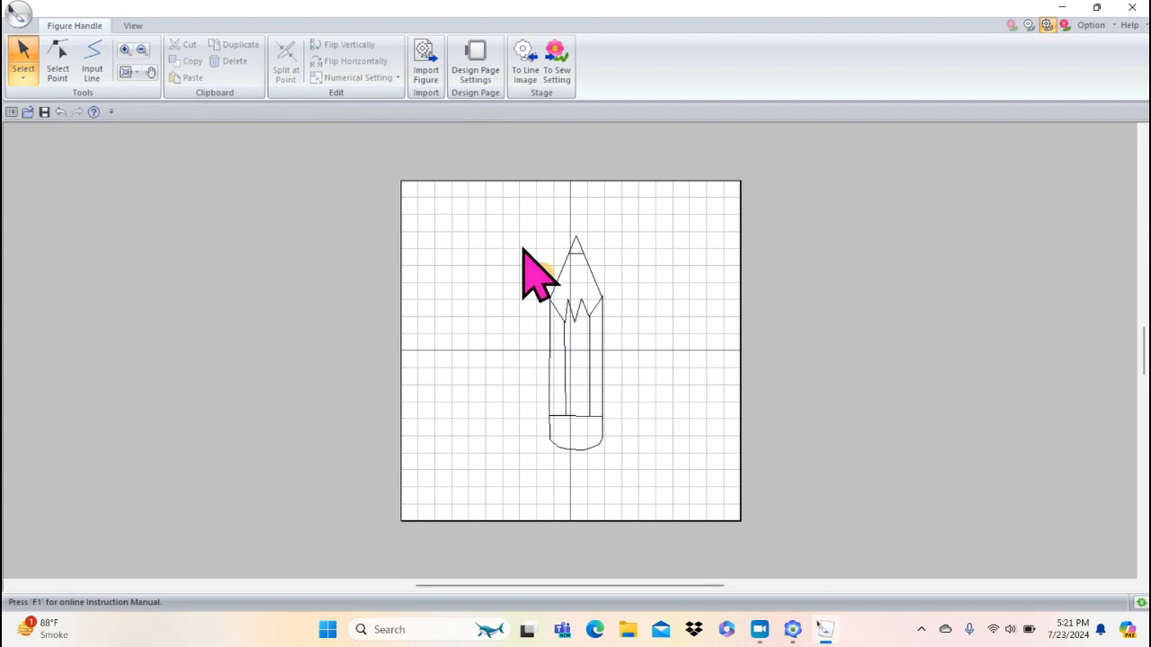
- Cancel going back to the line image and take the pencil figure to the Sew Setting stage, keeping the figure data
left_click(523, 63)
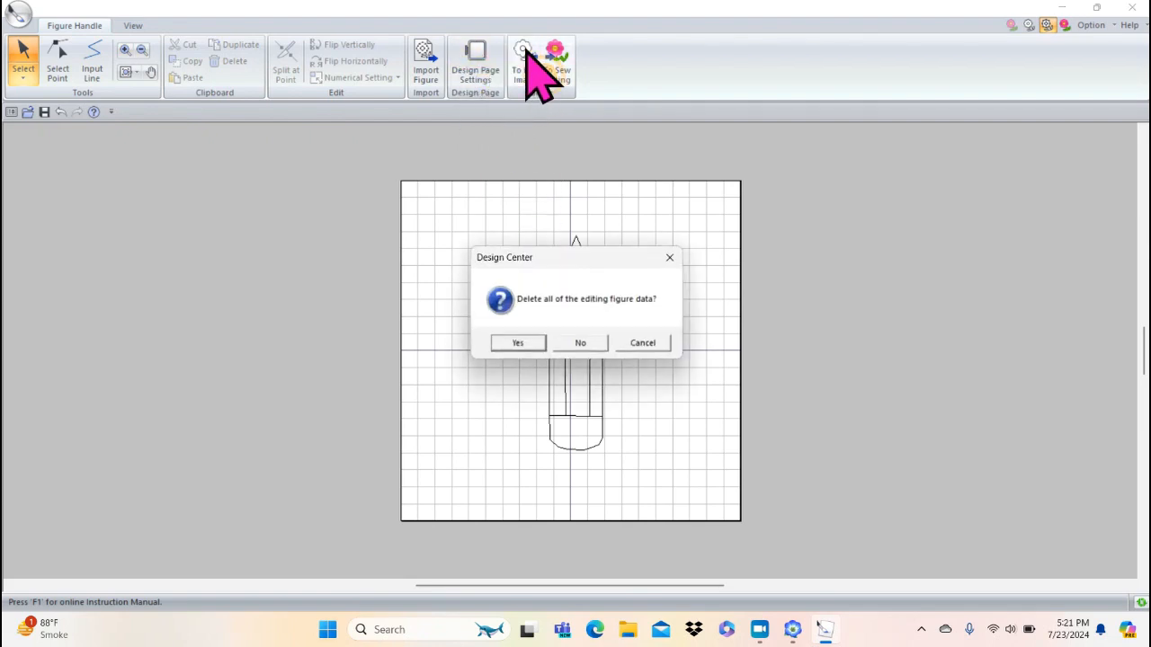
left_click(644, 343)
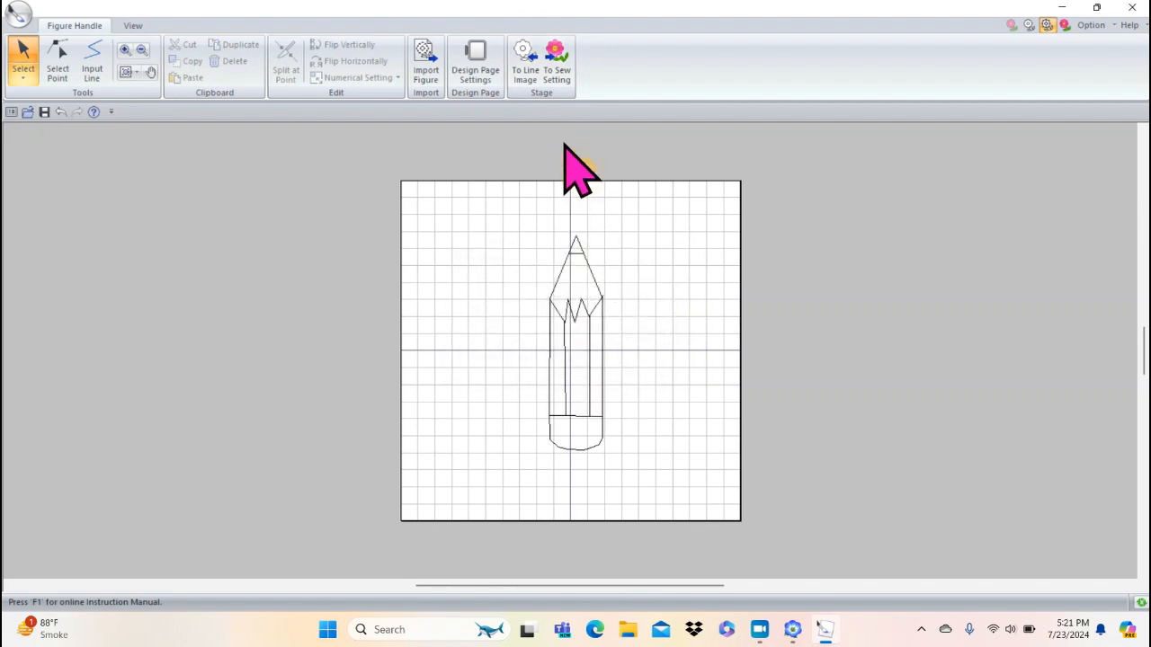
left_click(556, 63)
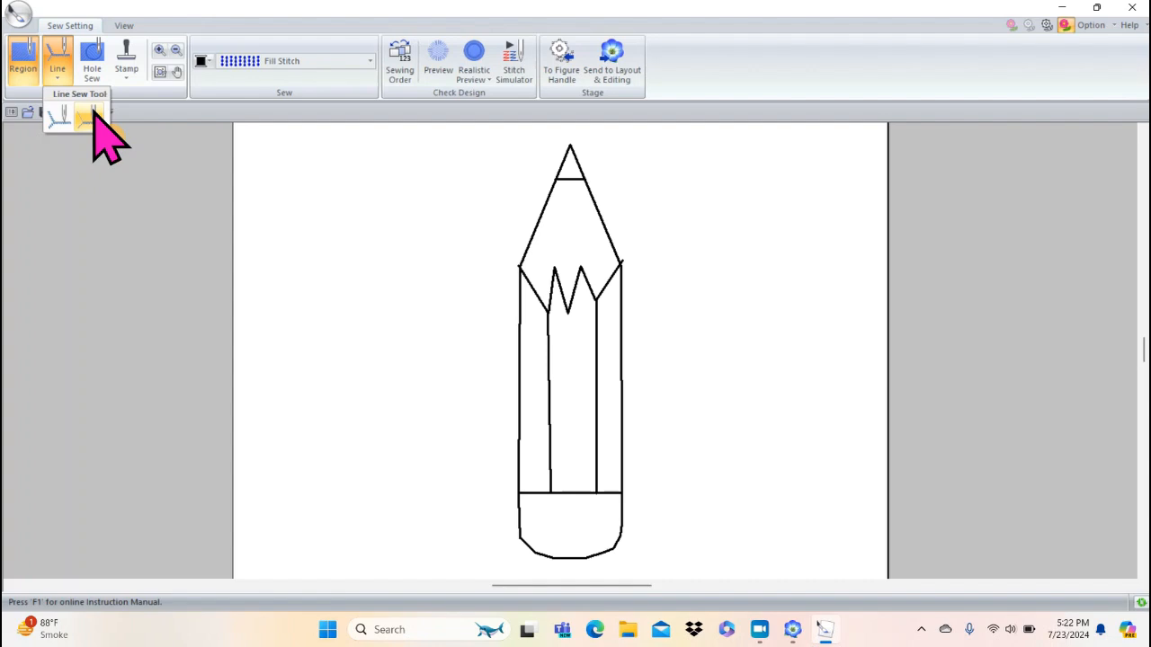
- Set the two long inner lines of the pencil body to Not Sewn with the line sew tool for single line sections
left_click(61, 117)
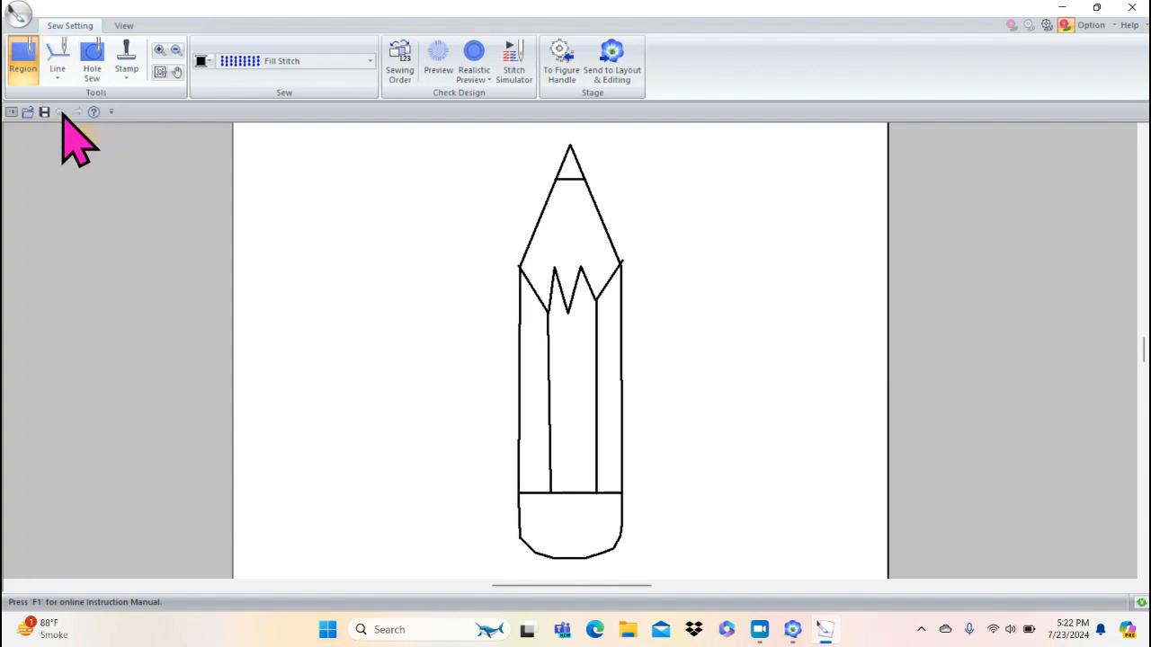
left_click(528, 281)
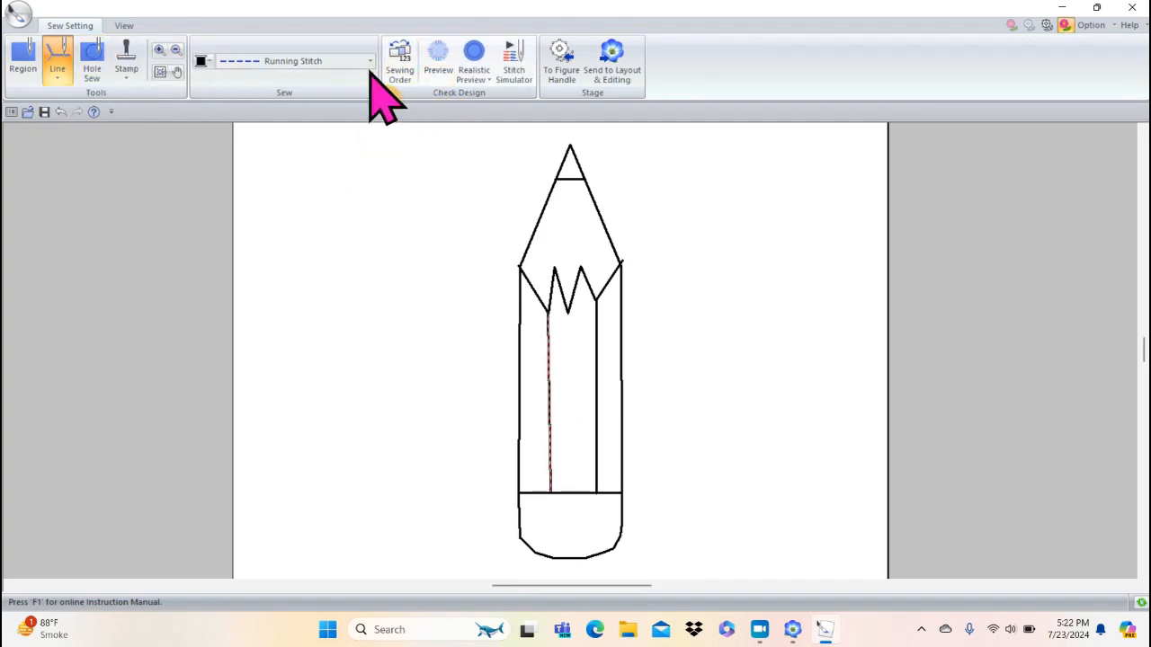
left_click(160, 50)
mouse_move(487, 247)
left_mouse_down()
mouse_move(578, 423)
mouse_move(684, 539)
left_mouse_up()
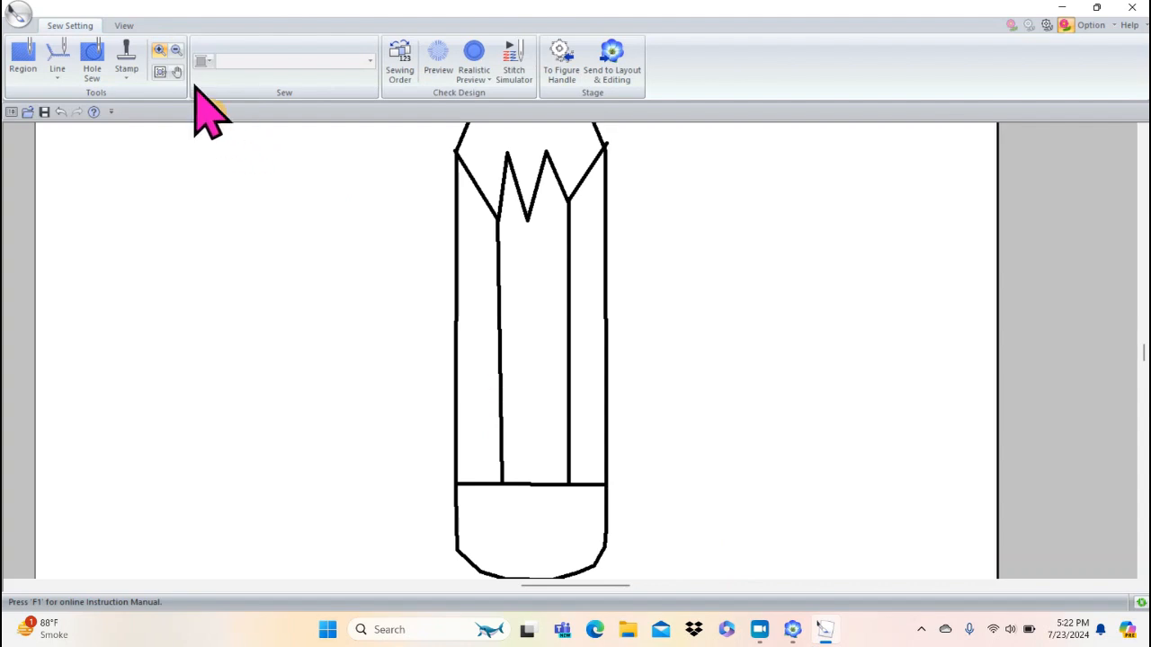
left_click(57, 67)
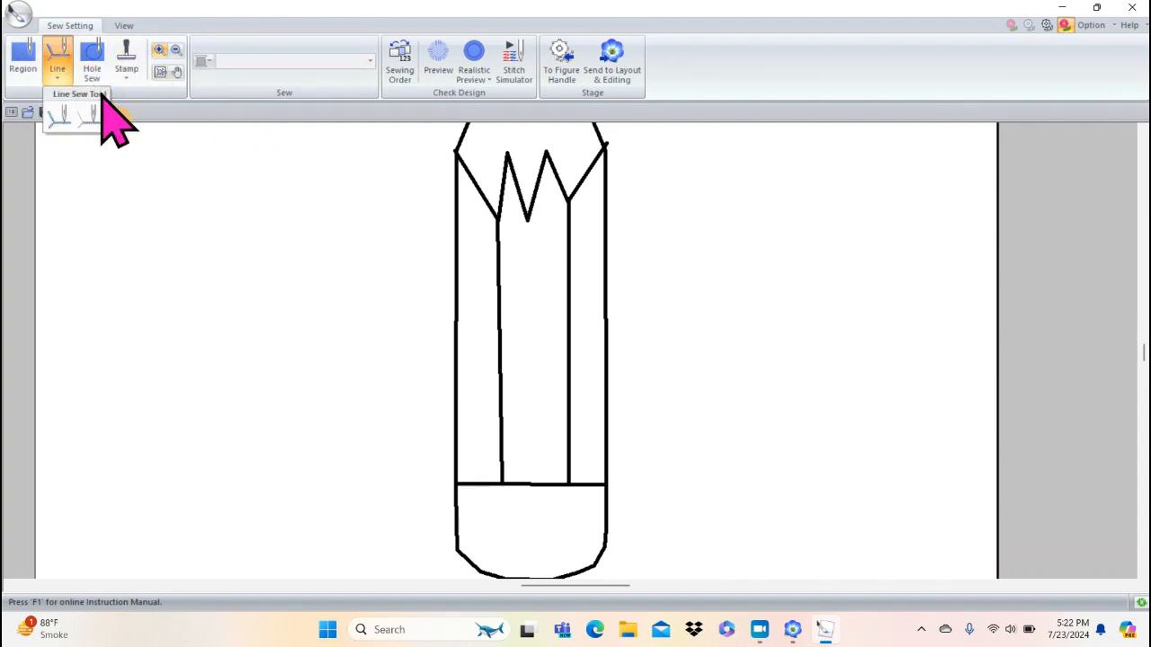
left_click(94, 119)
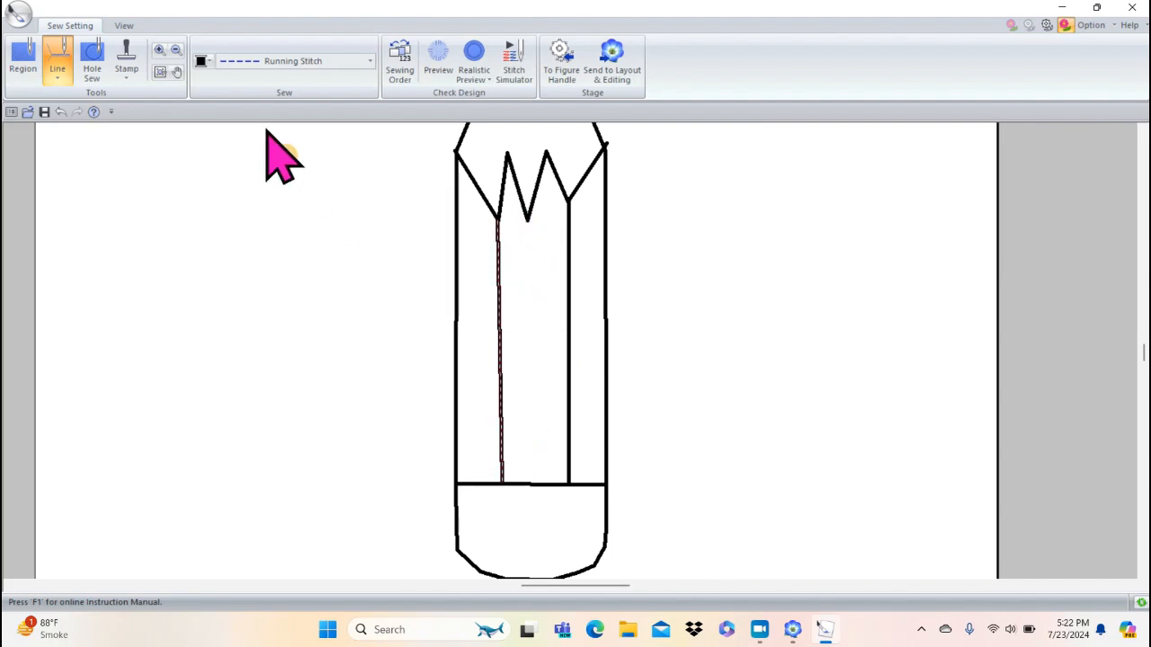
left_click(371, 62)
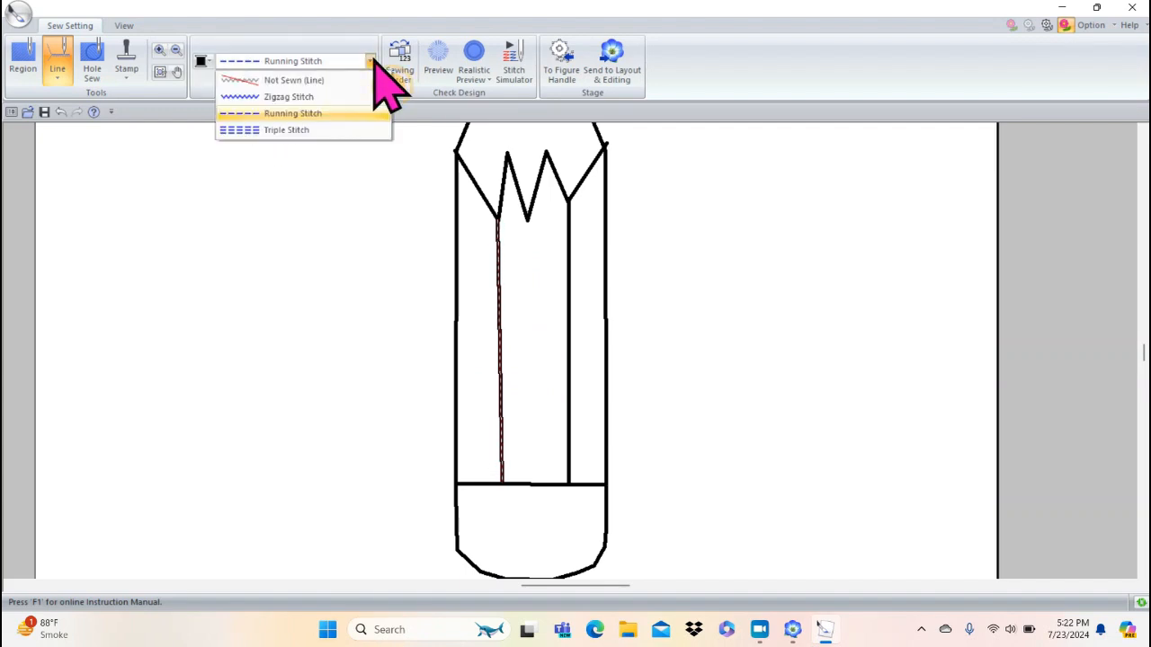
left_click(319, 80)
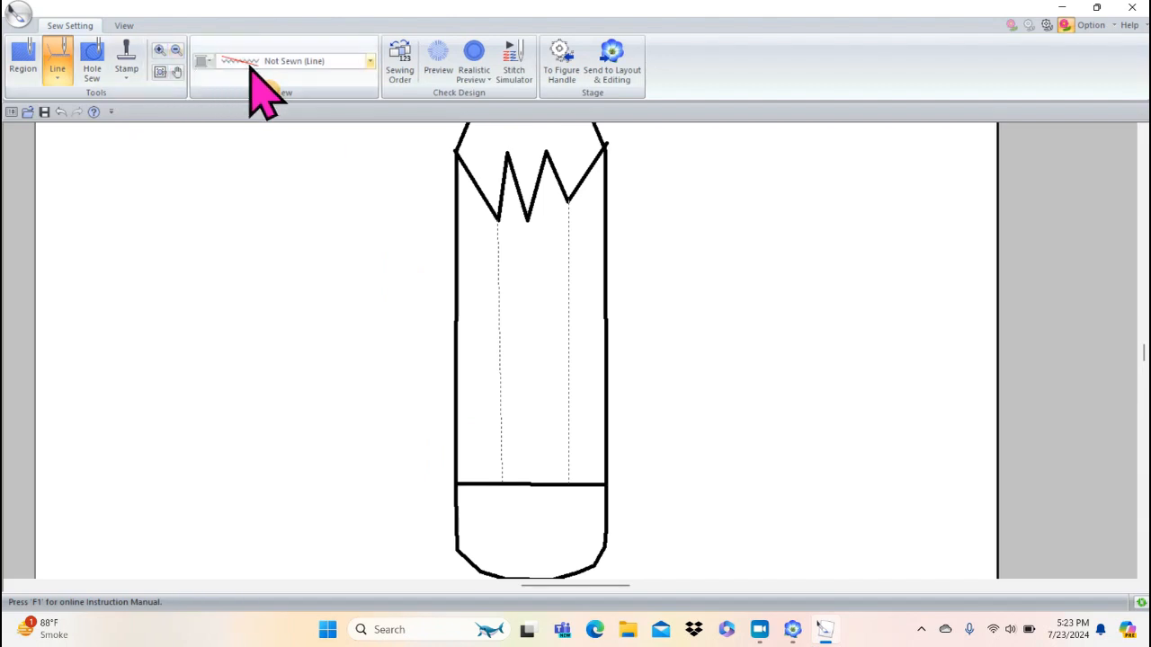
- Apply a running stitch in Tangerine thread to the pencil's outer outline
left_click(370, 61)
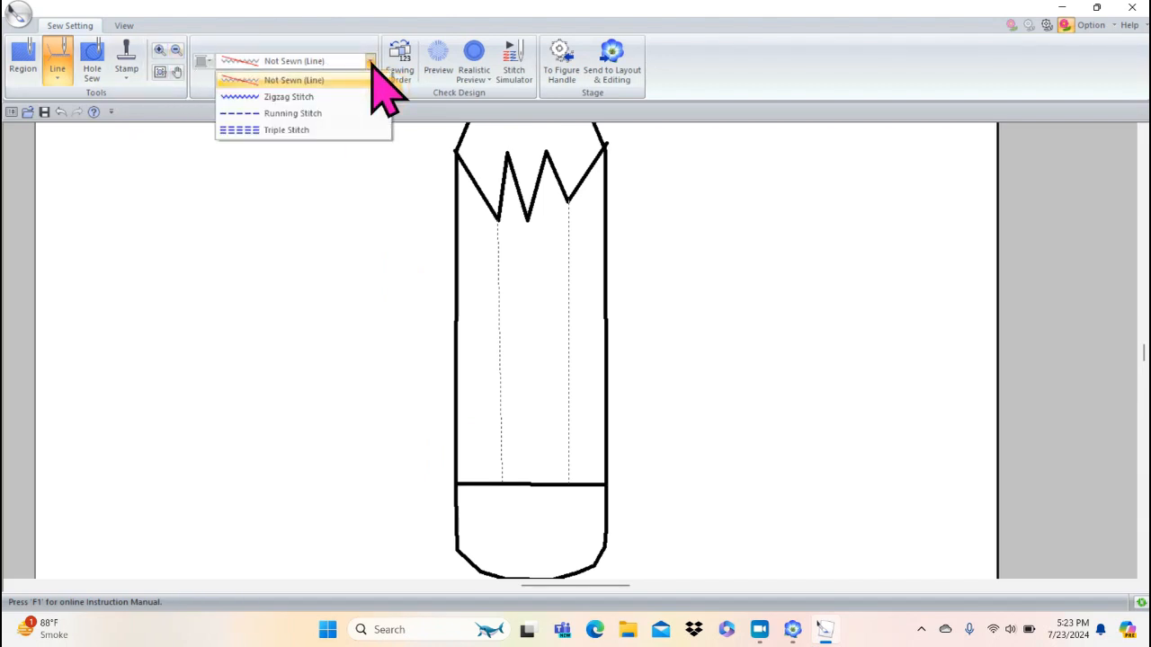
left_click(317, 115)
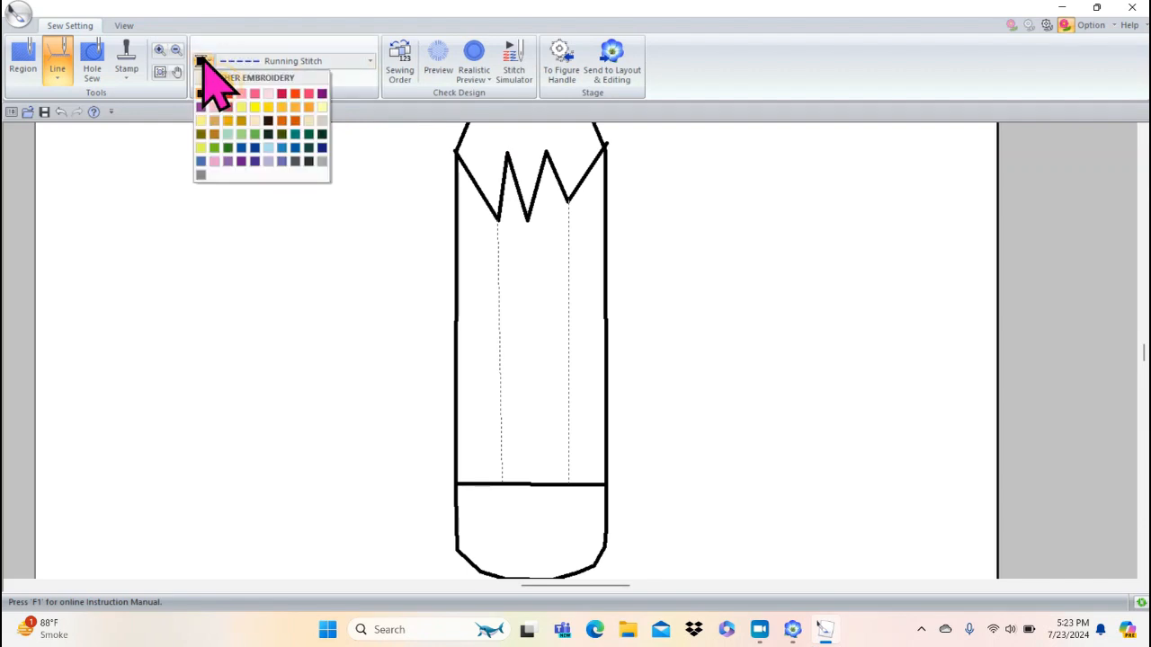
left_click(312, 115)
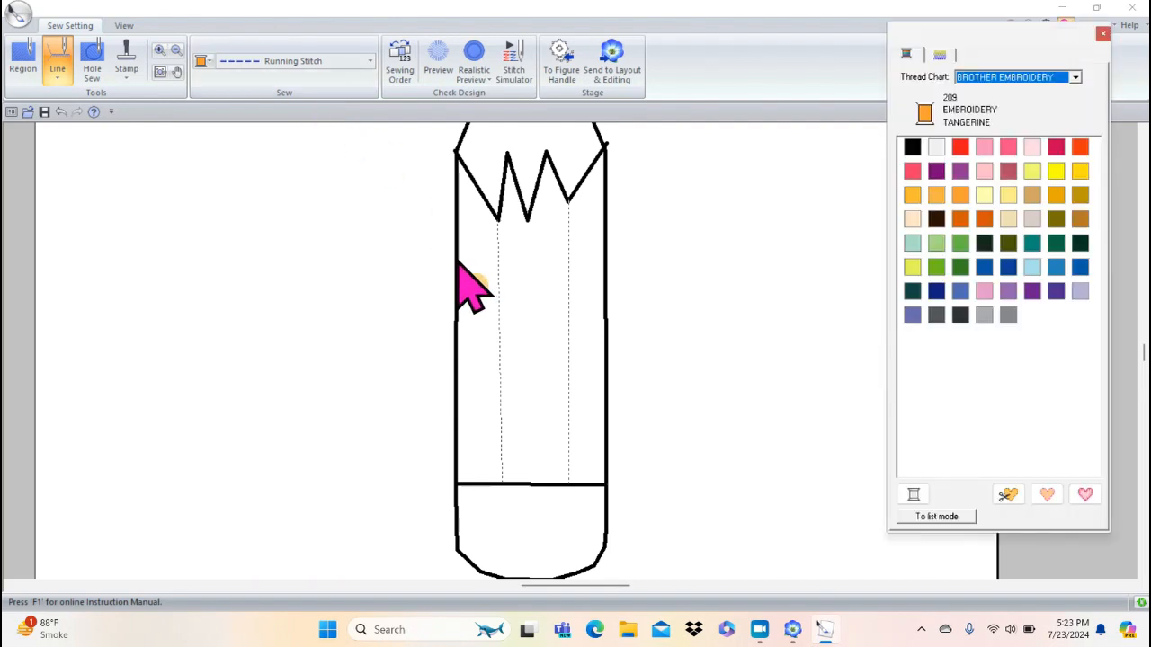
left_click(457, 265)
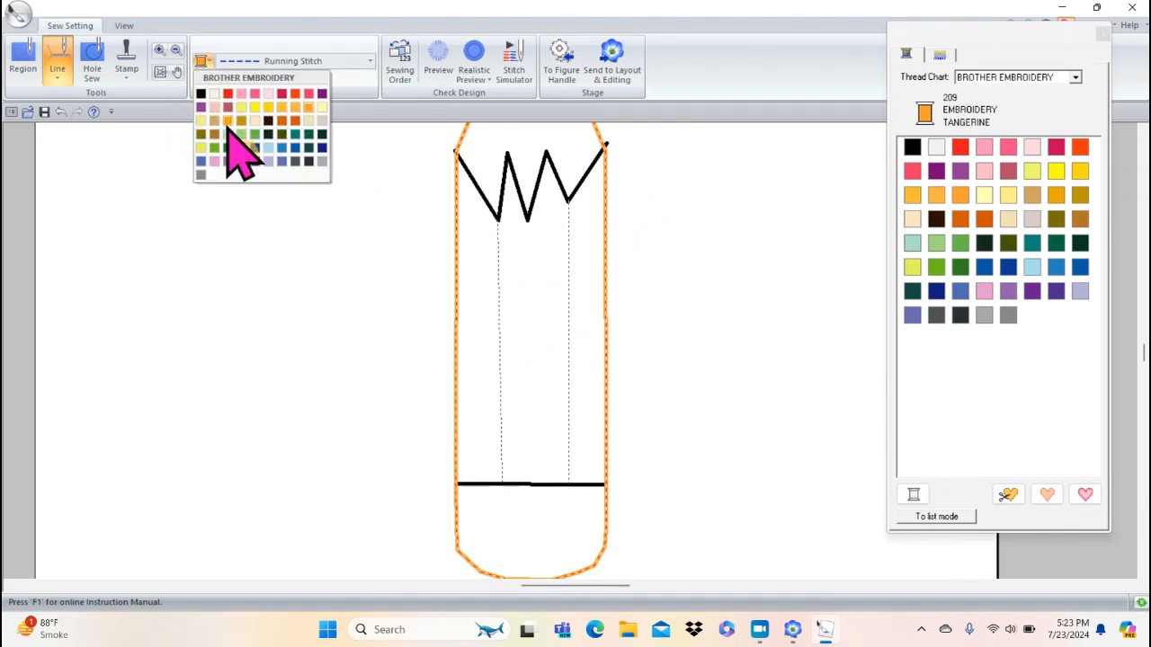
- Apply a running stitch in Brass to the zigzag line and in Red to the horizontal line near the rounded end
left_click(241, 122)
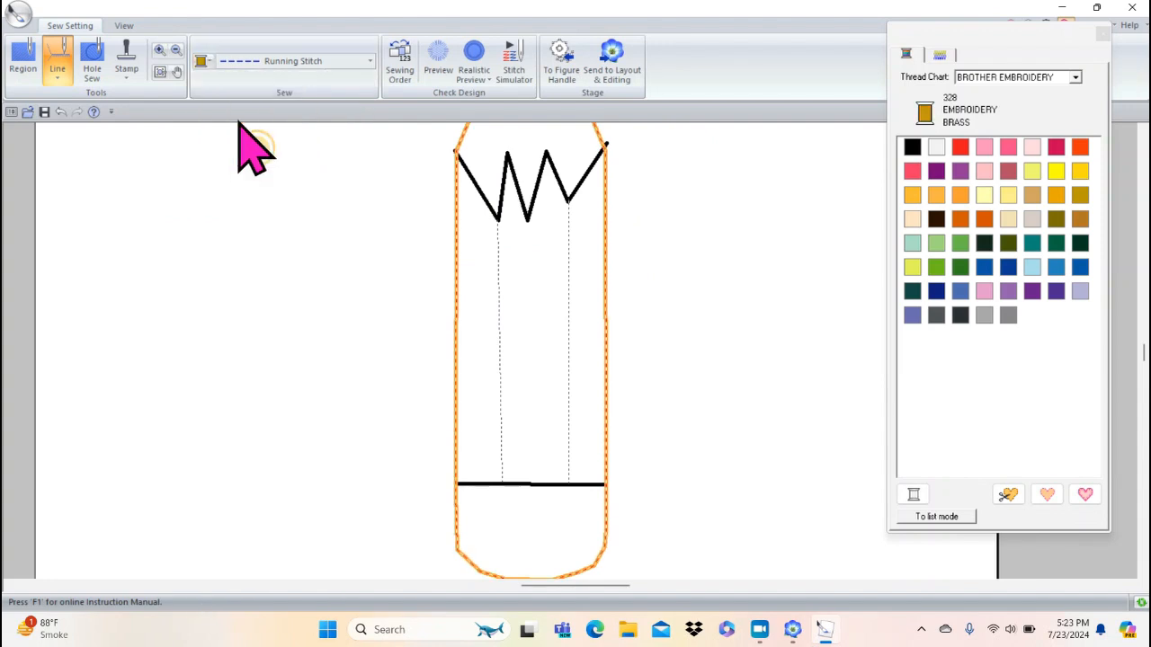
left_click(503, 185)
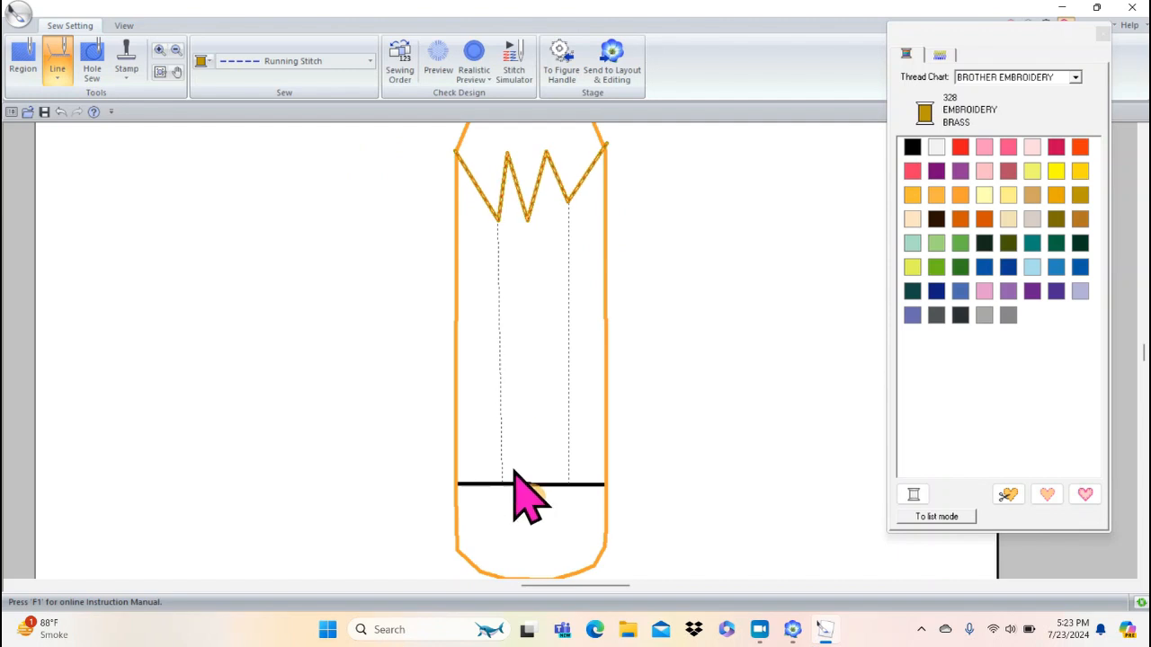
left_click(202, 61)
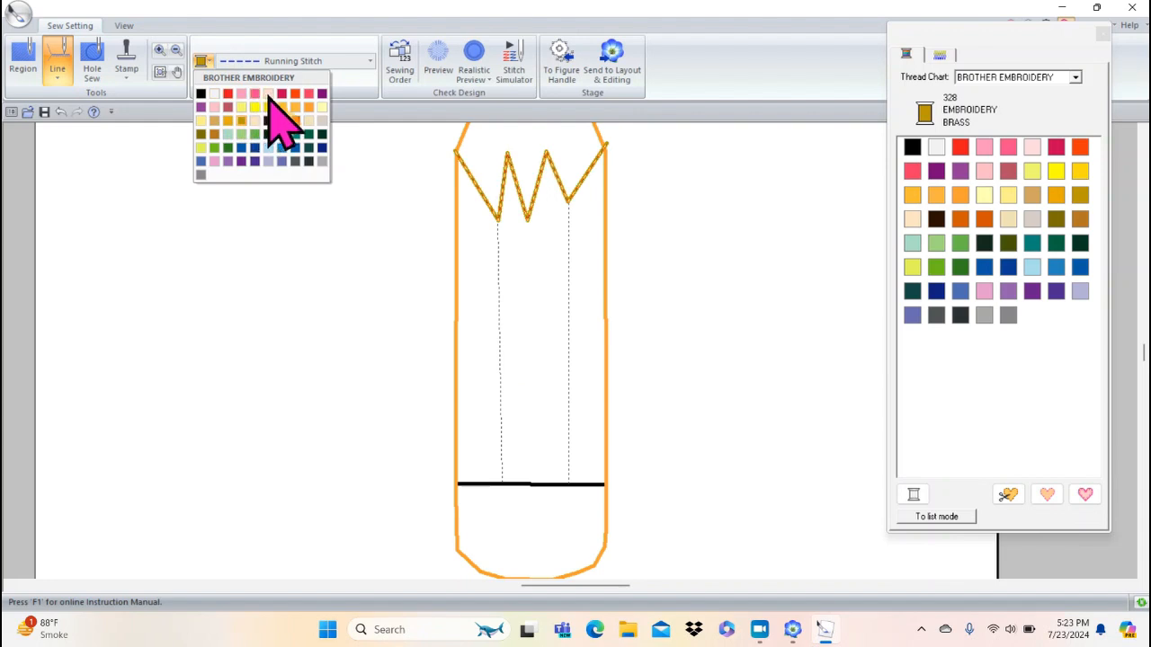
left_click(229, 93)
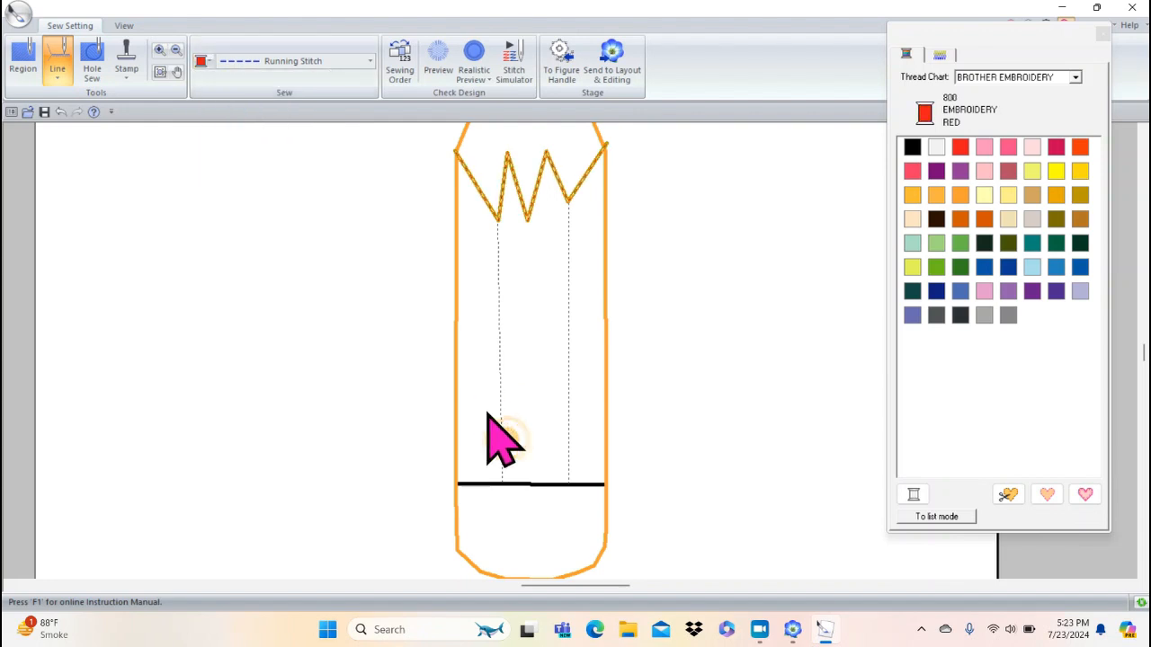
left_click(523, 487)
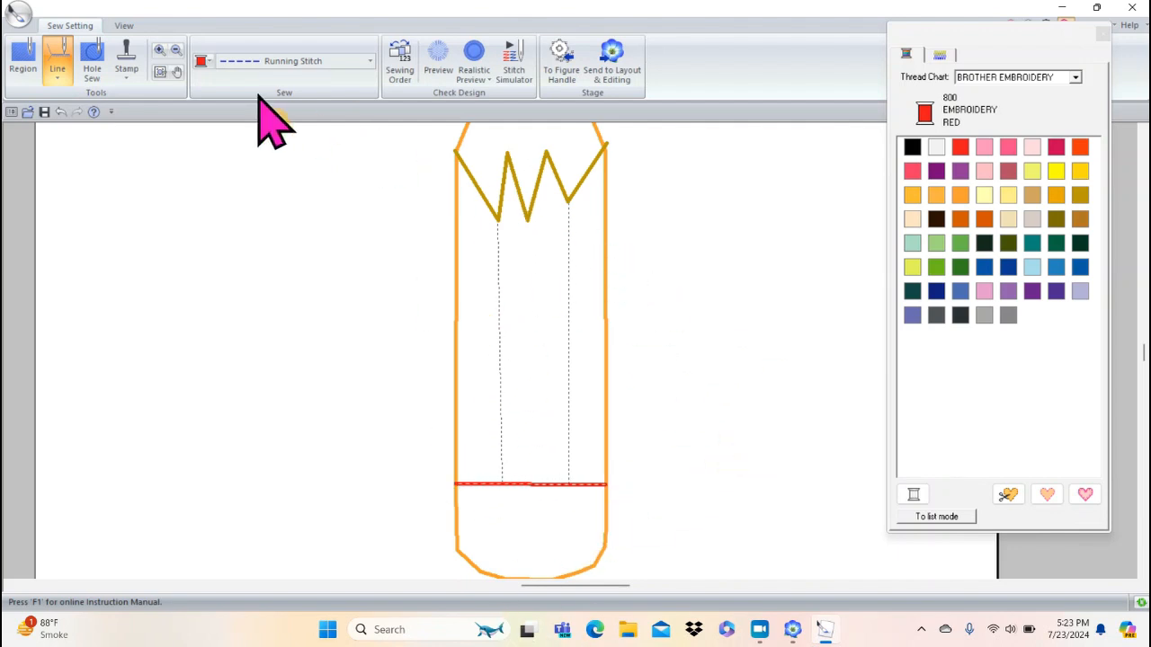
- Set the pencil's outline, the horizontal line near the rounded end and the zigzag line to Black running stitch
left_click(202, 61)
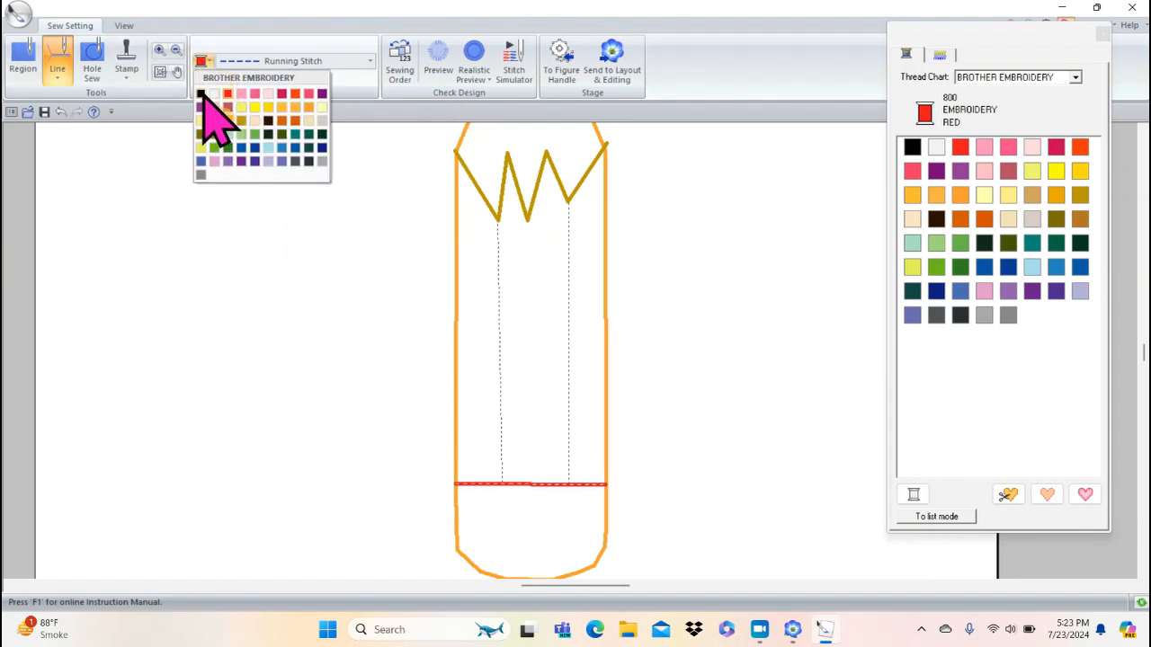
left_click(201, 93)
left_click(458, 351)
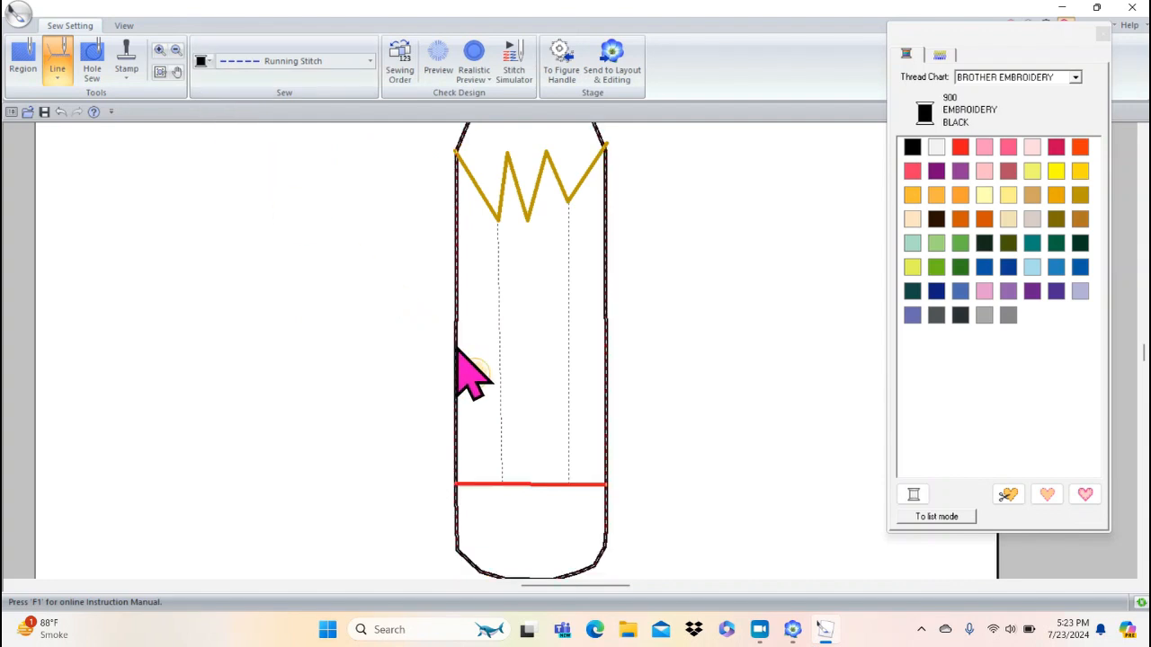
left_click(529, 486)
left_click(529, 219)
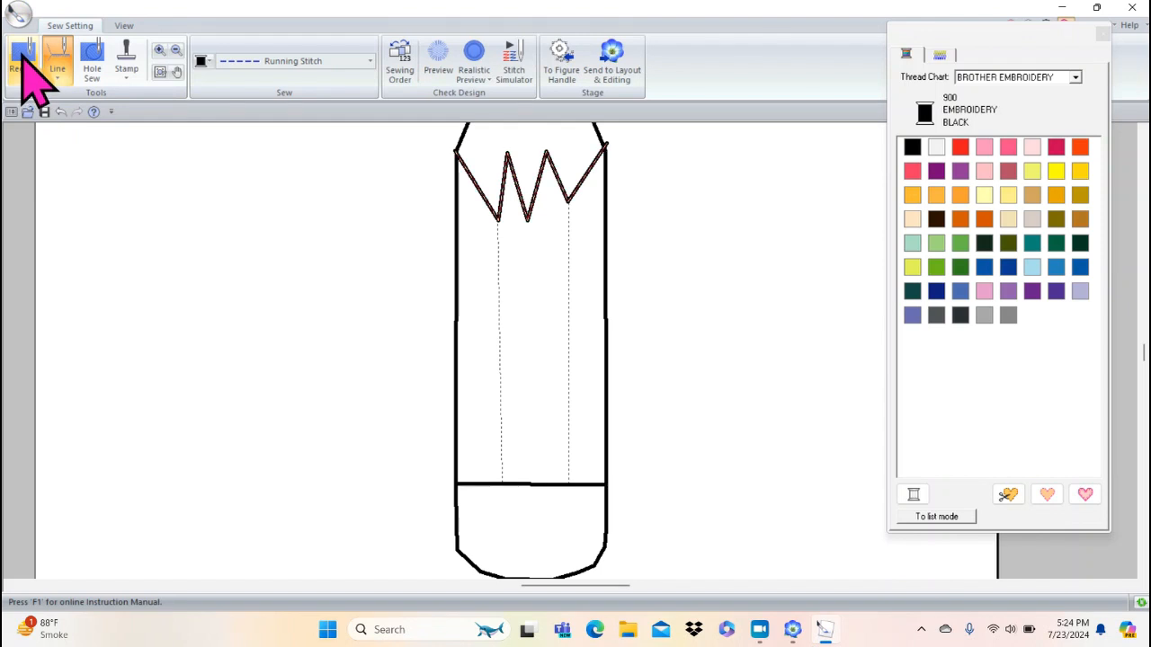
- Apply fill stitch to the pencil's regions, using Pumpkin for the three body sections and Vermillion for the rounded eraser end
left_click(24, 61)
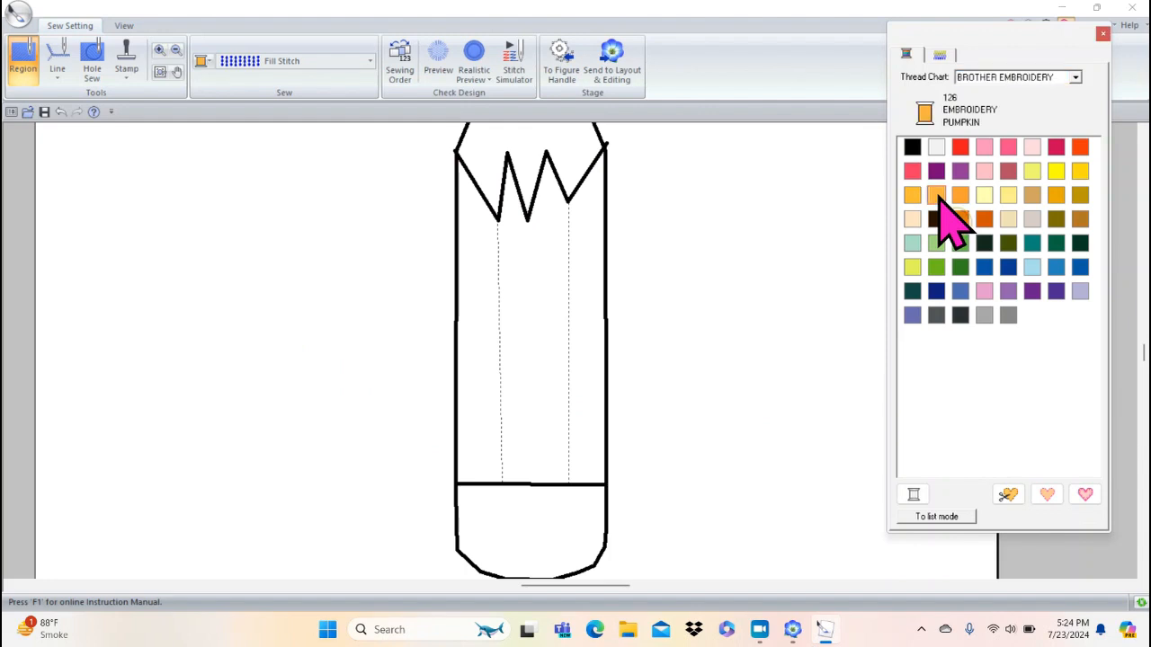
left_click(590, 285)
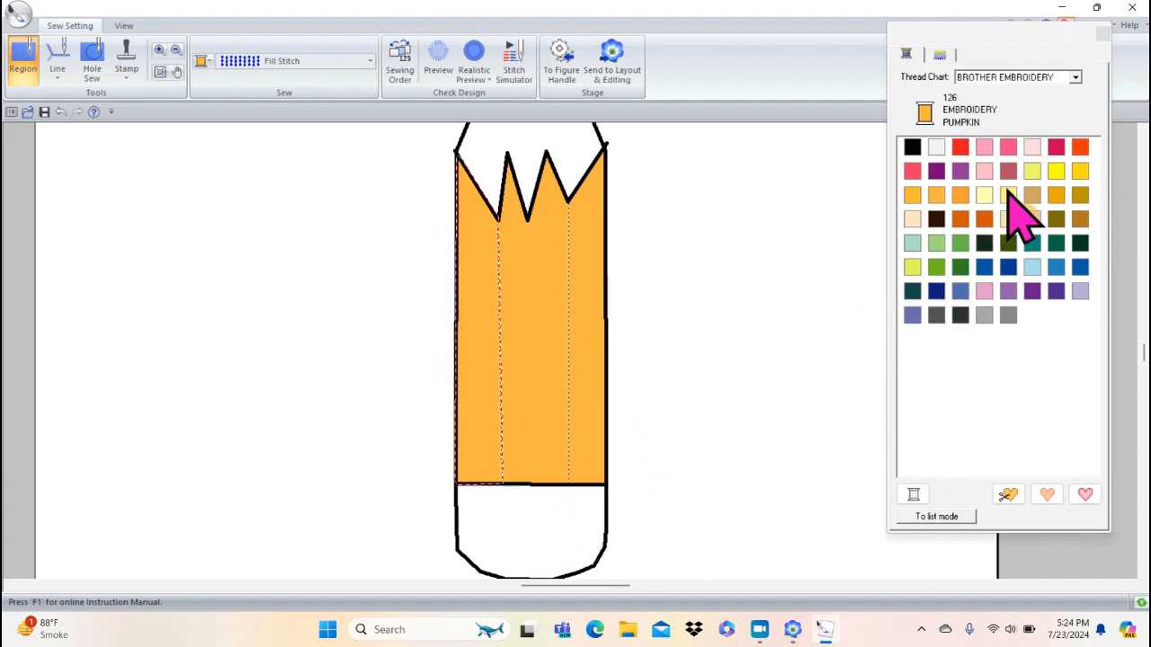
left_click(1080, 147)
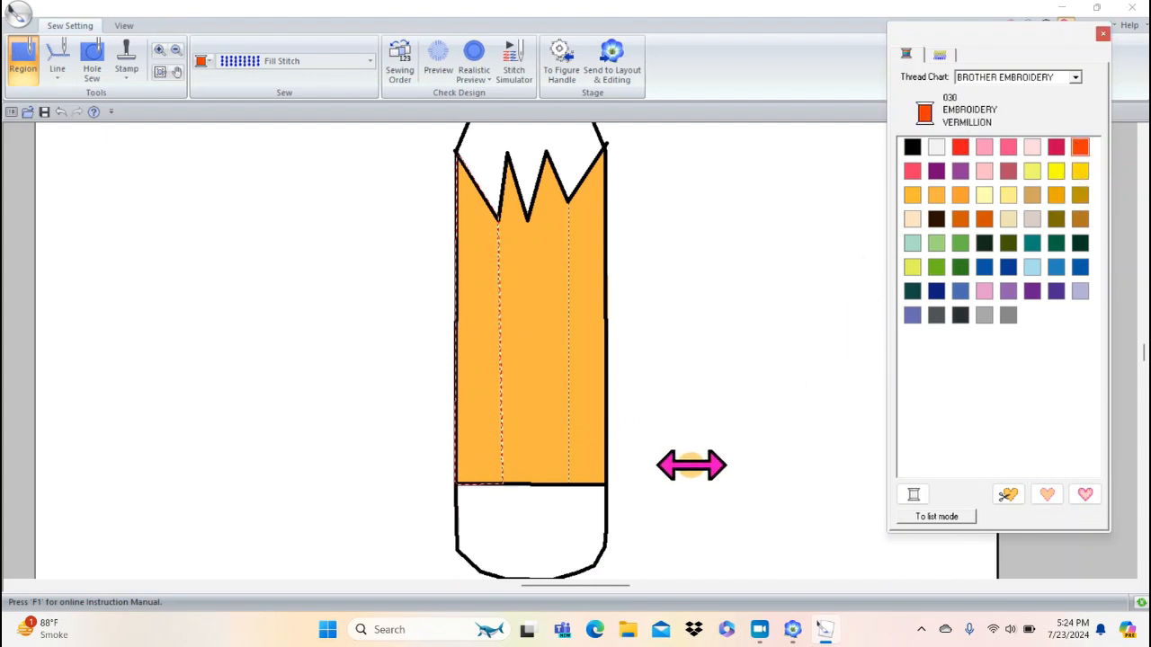
left_click(595, 529)
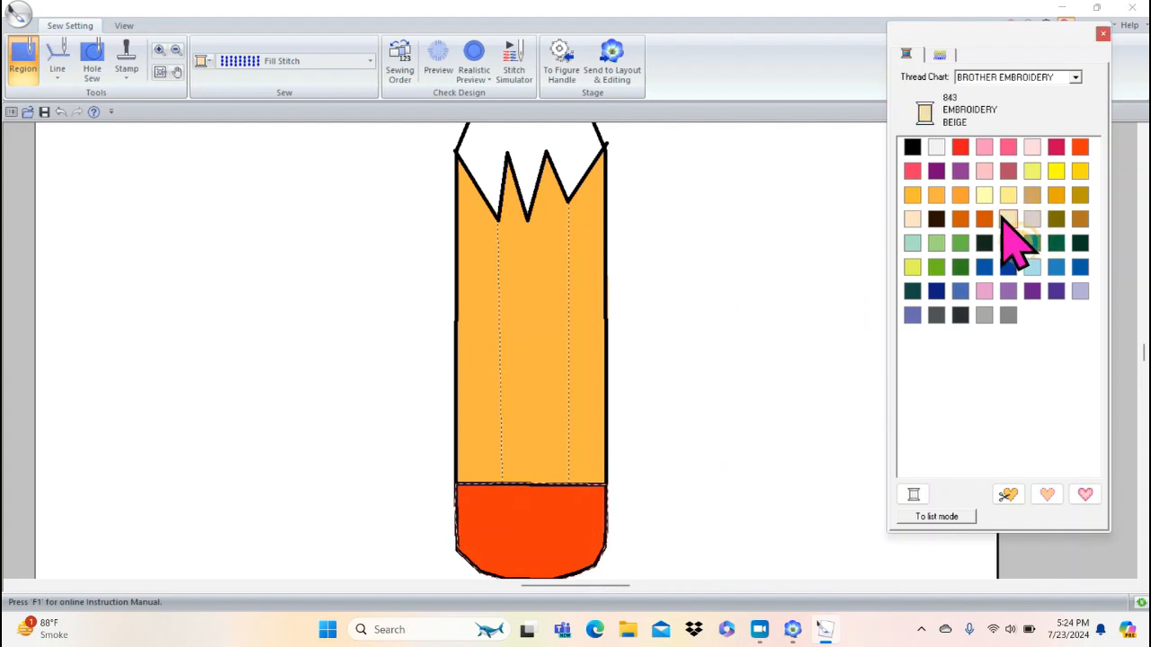
- Apply fill stitch in Beige to the sharpened wood section and in Black to the pencil's tip
left_click(586, 145)
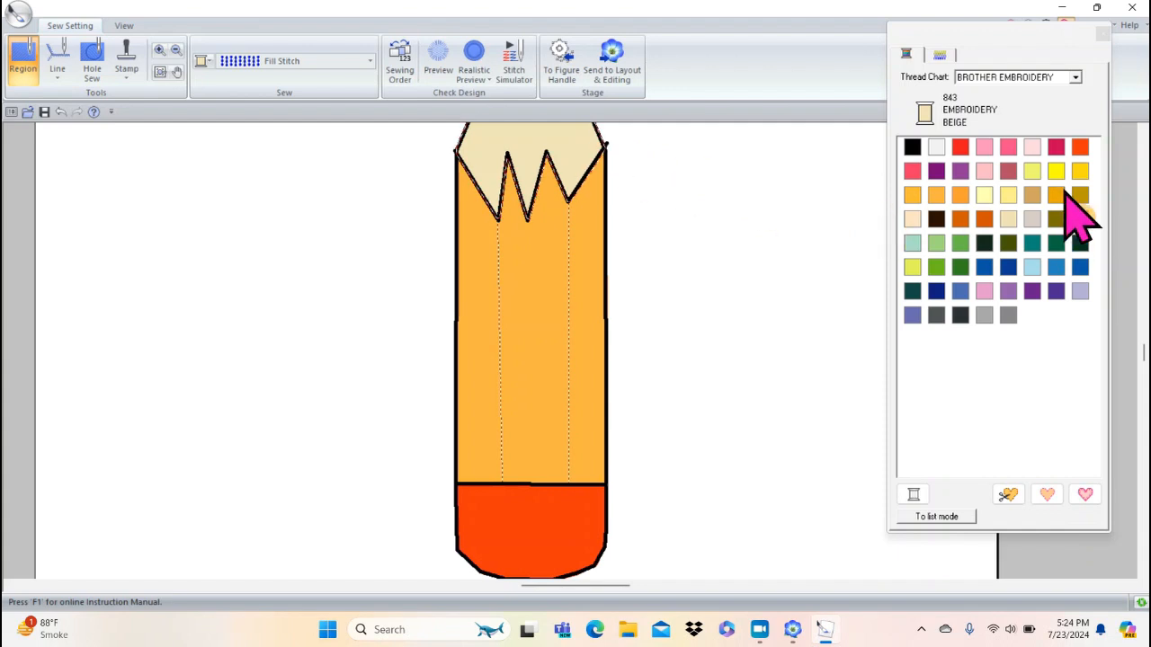
left_click_drag(1059, 31, 321, 147)
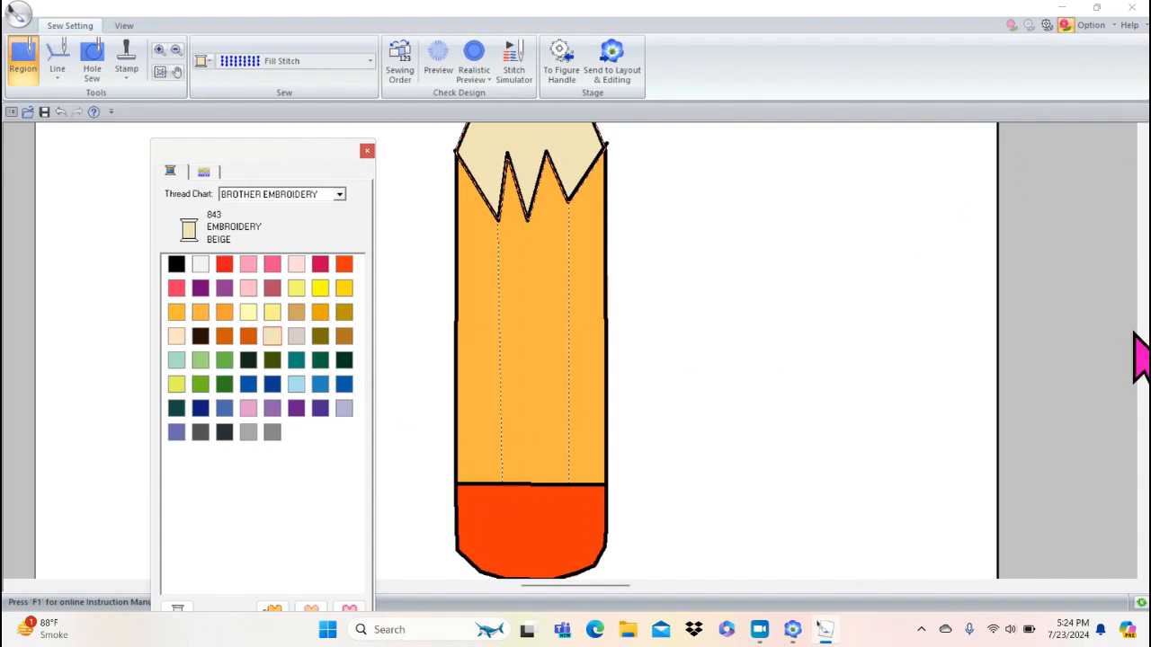
scroll(1145, 355, "up", 3)
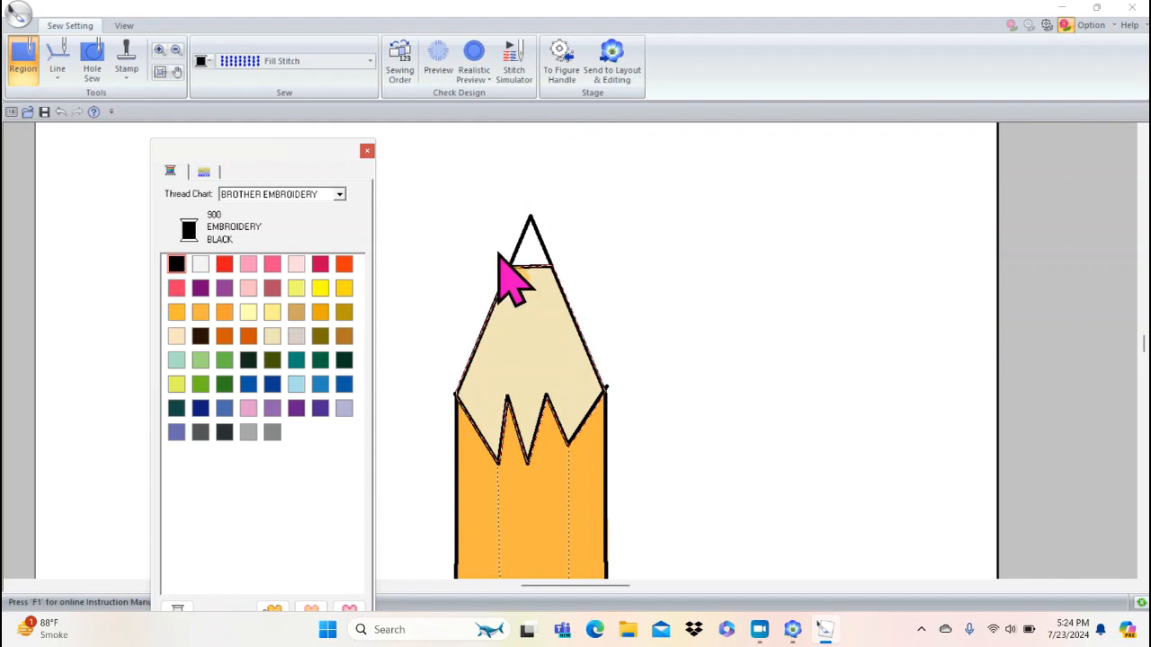
left_click(534, 236)
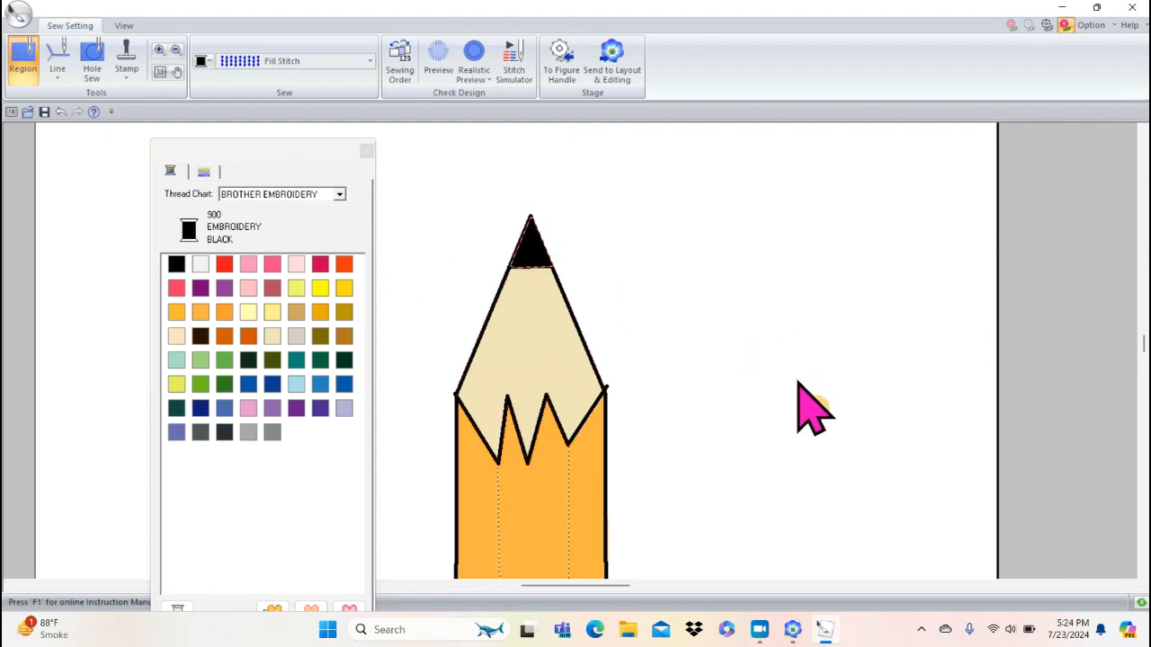
- Set the constant fill direction to 135 degrees for the left body section and 21 degrees for the right one, checking the realistic preview
mouse_move(1143, 348)
left_mouse_down()
mouse_move(1141, 371)
mouse_move(1139, 354)
left_mouse_up()
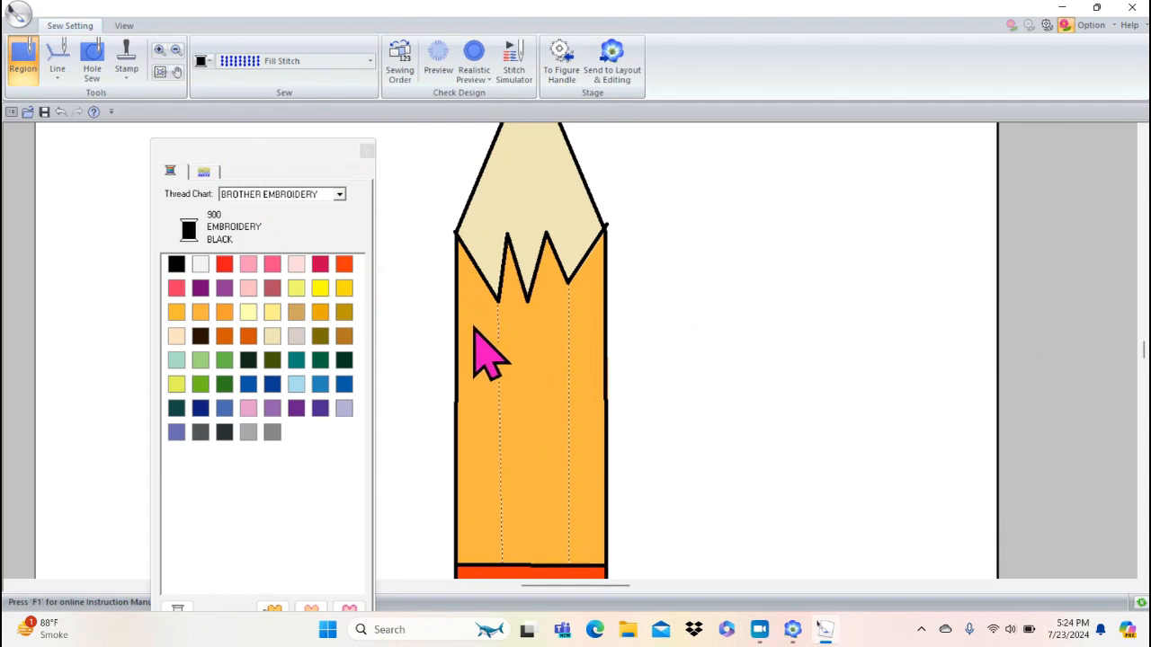
left_click(518, 372)
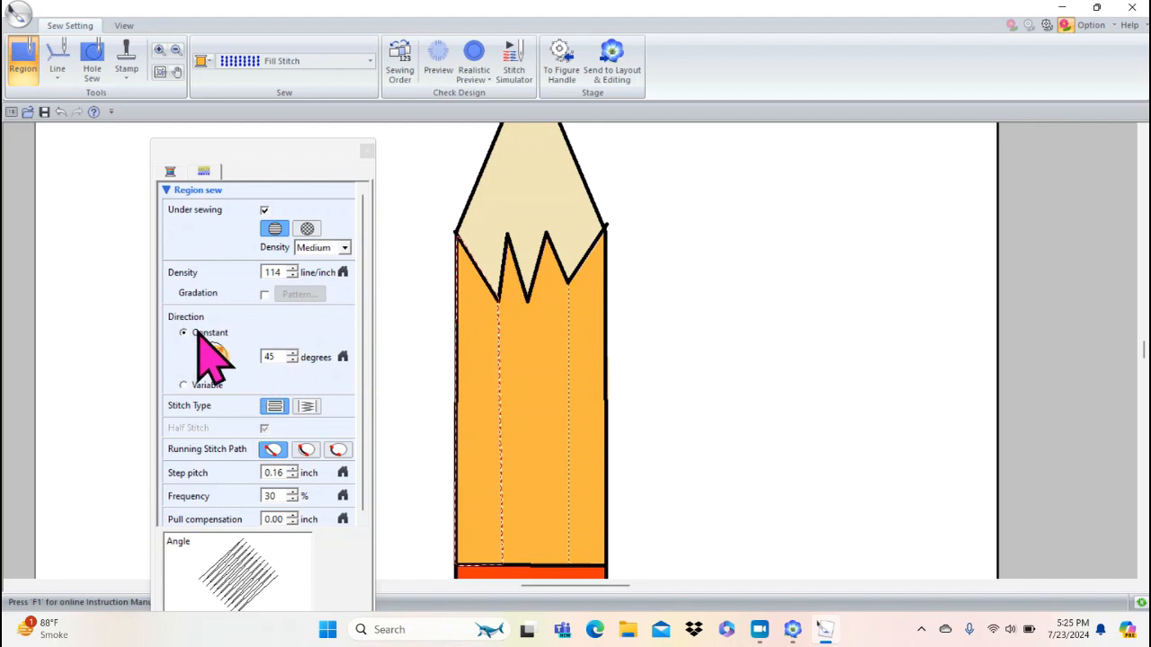
left_click_drag(191, 331, 180, 327)
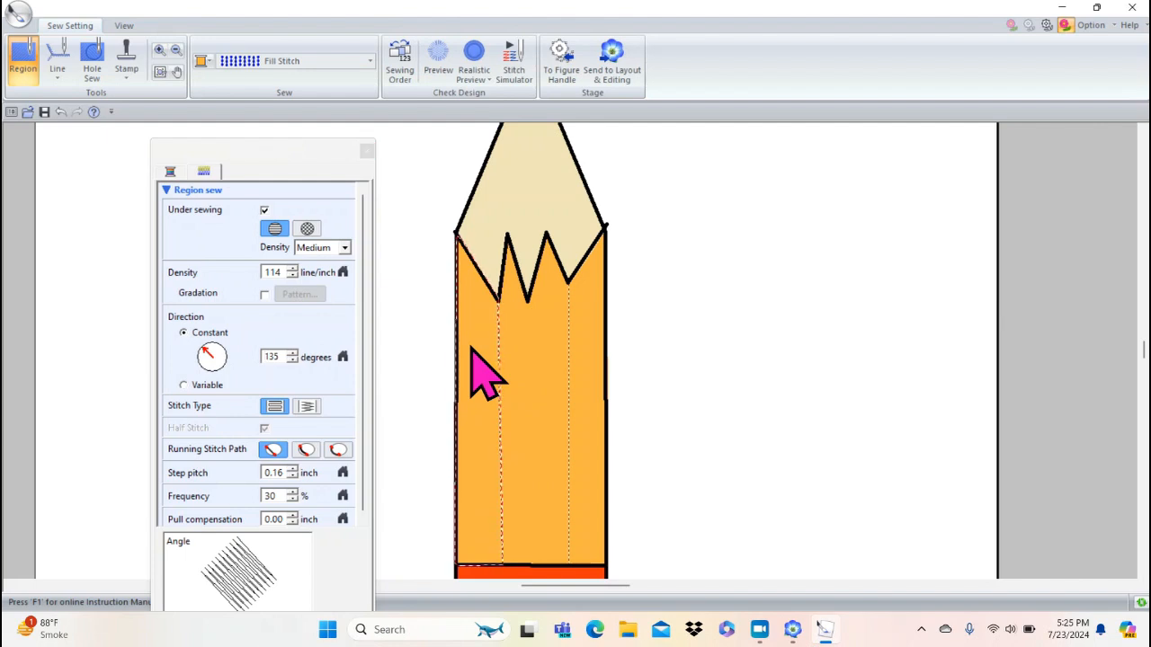
left_click_drag(188, 333, 202, 336)
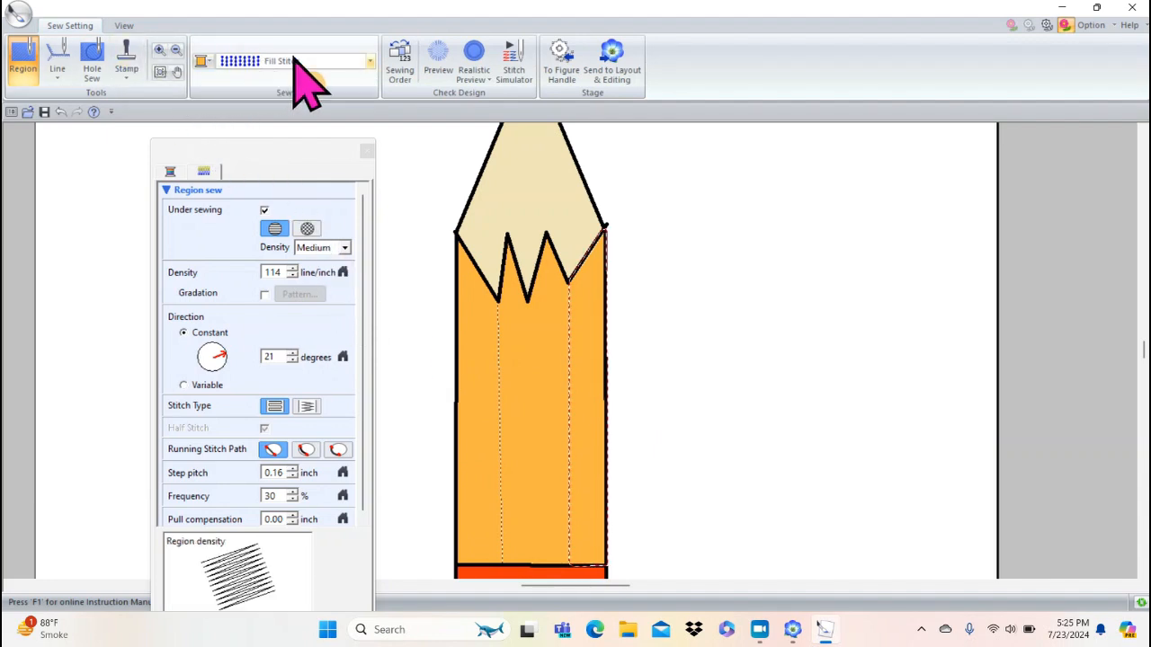
left_click(474, 55)
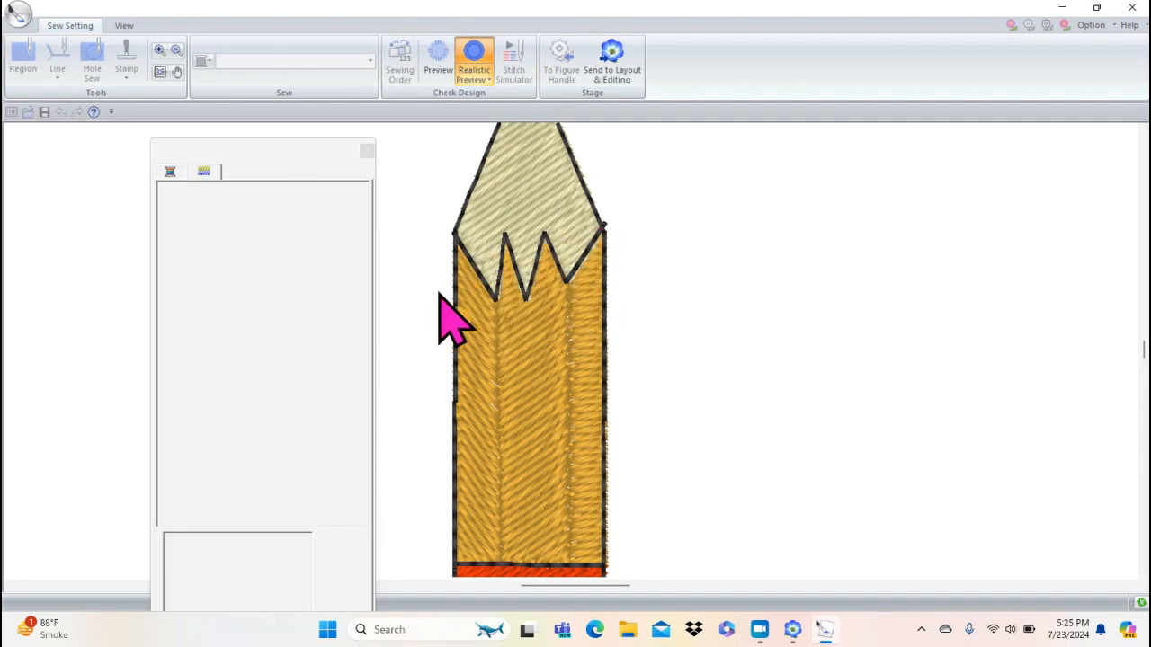
left_click(475, 70)
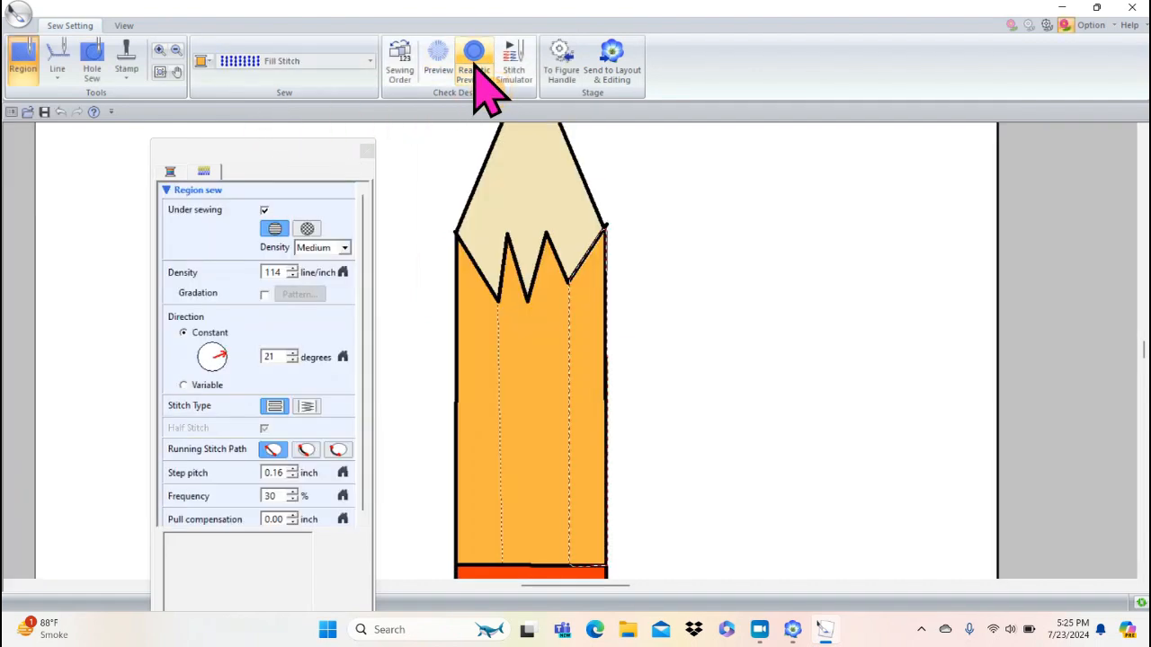
- Set the zigzag line between the wood section and the body to Not Sewn and check the realistic preview
left_click(59, 79)
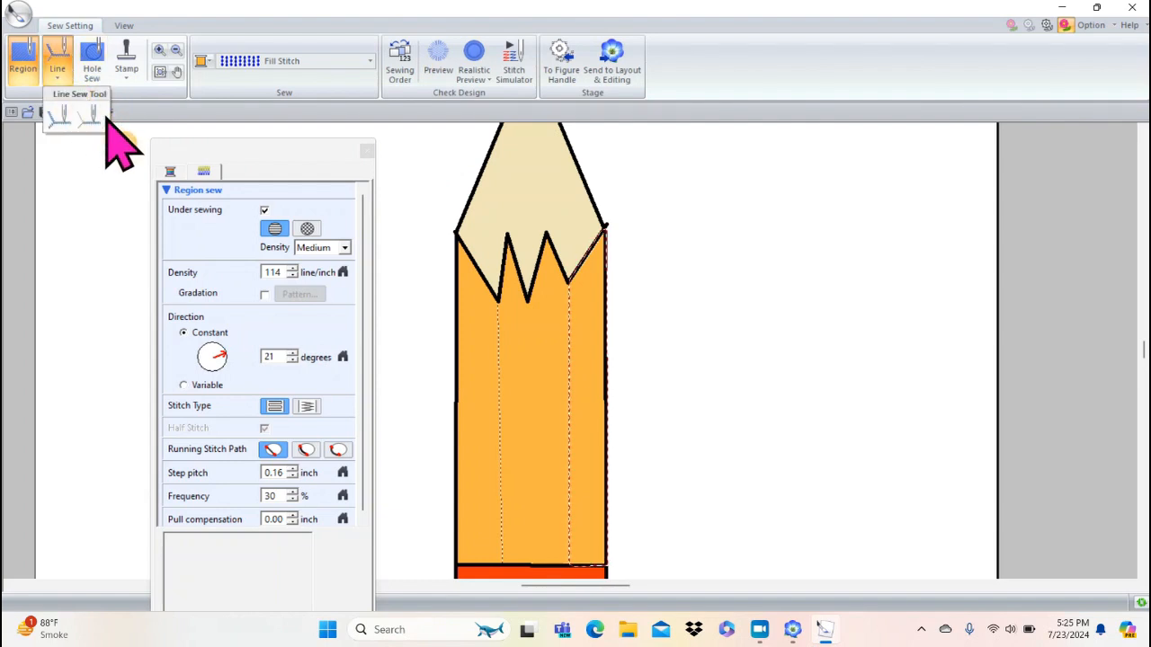
left_click(91, 117)
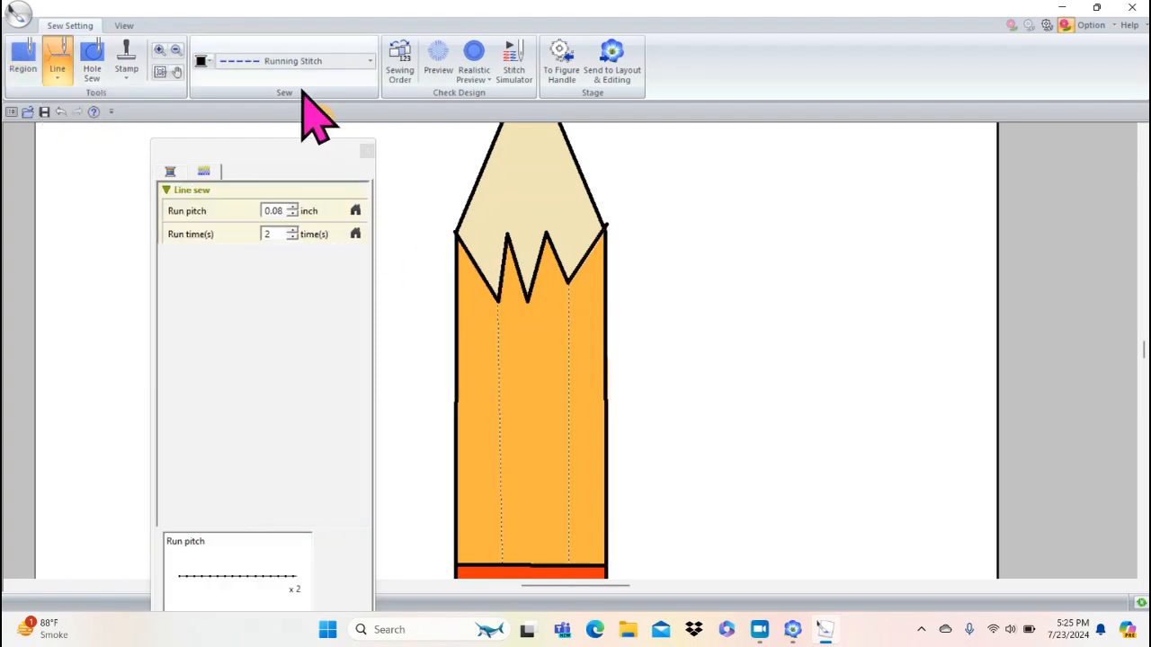
left_click(370, 61)
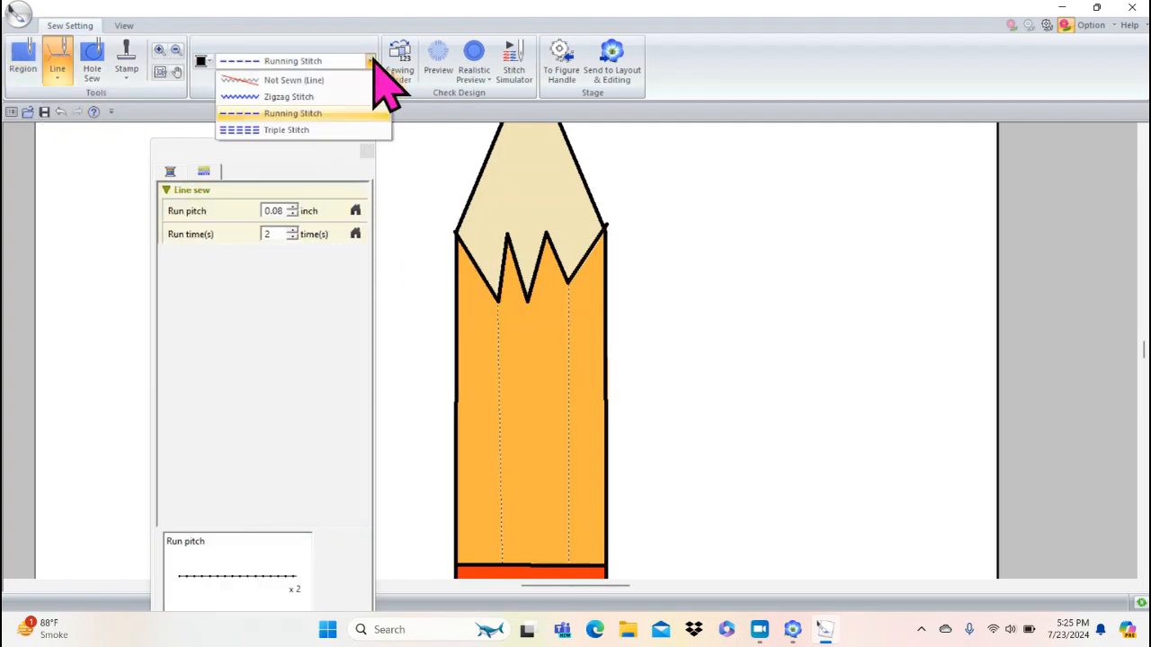
left_click(297, 80)
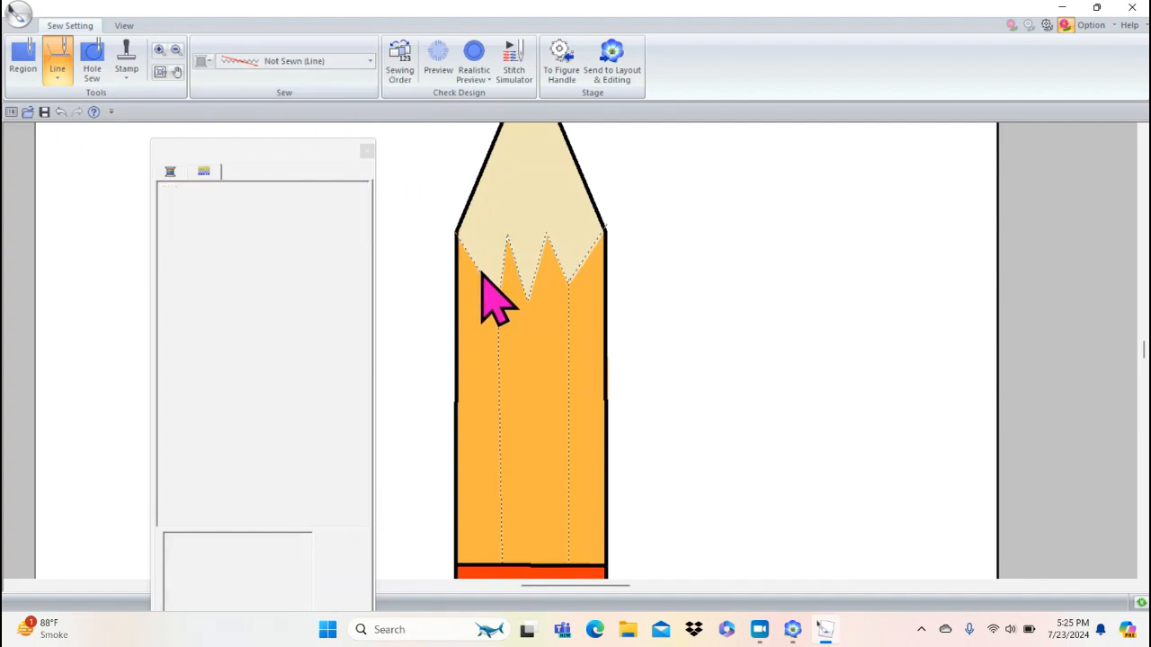
left_click(475, 63)
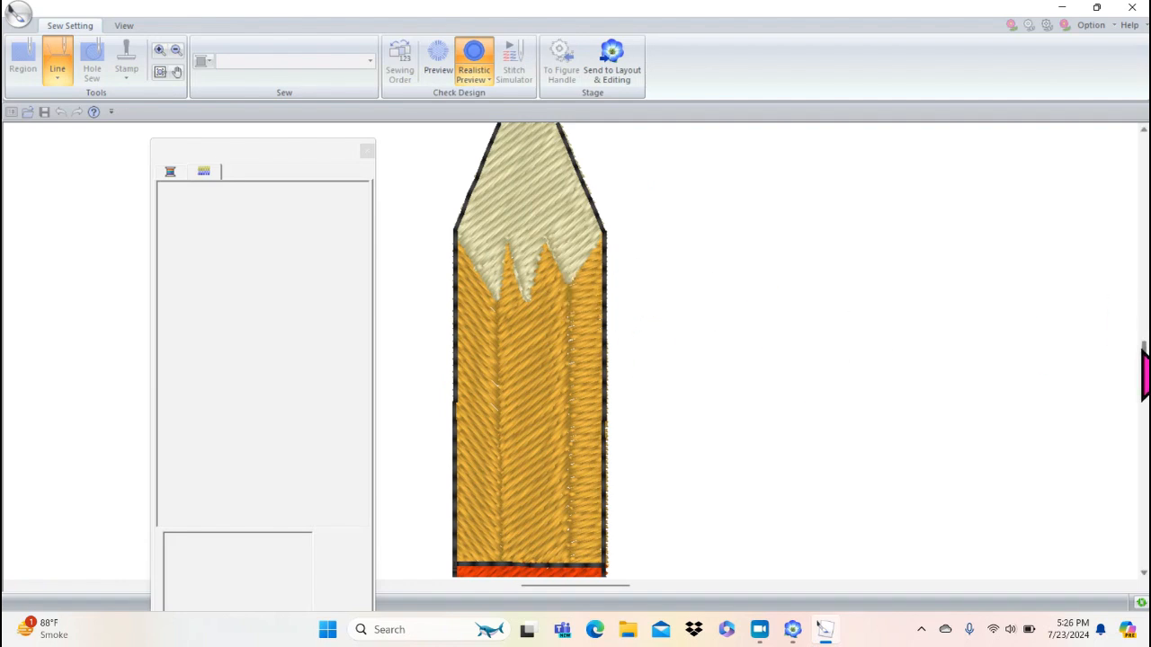
scroll(1143, 370, "up", 1)
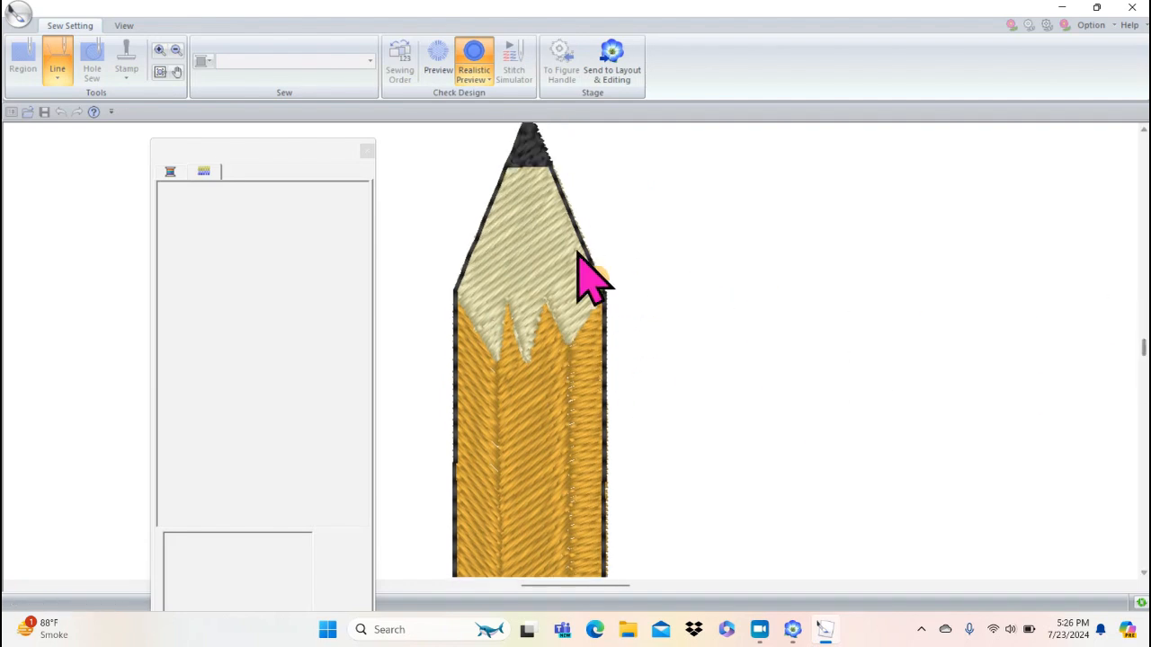
left_click(475, 55)
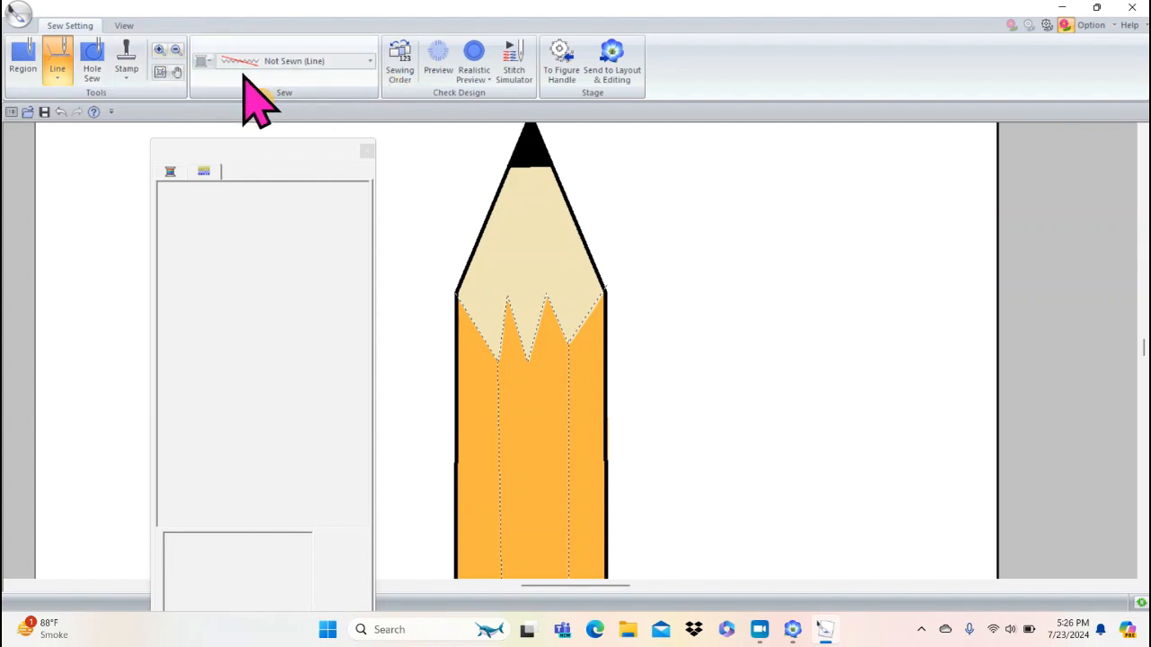
- Send the pencil design to Layout & Editing, importing it as stitches at 100% magnification in upright orientation
left_click(160, 72)
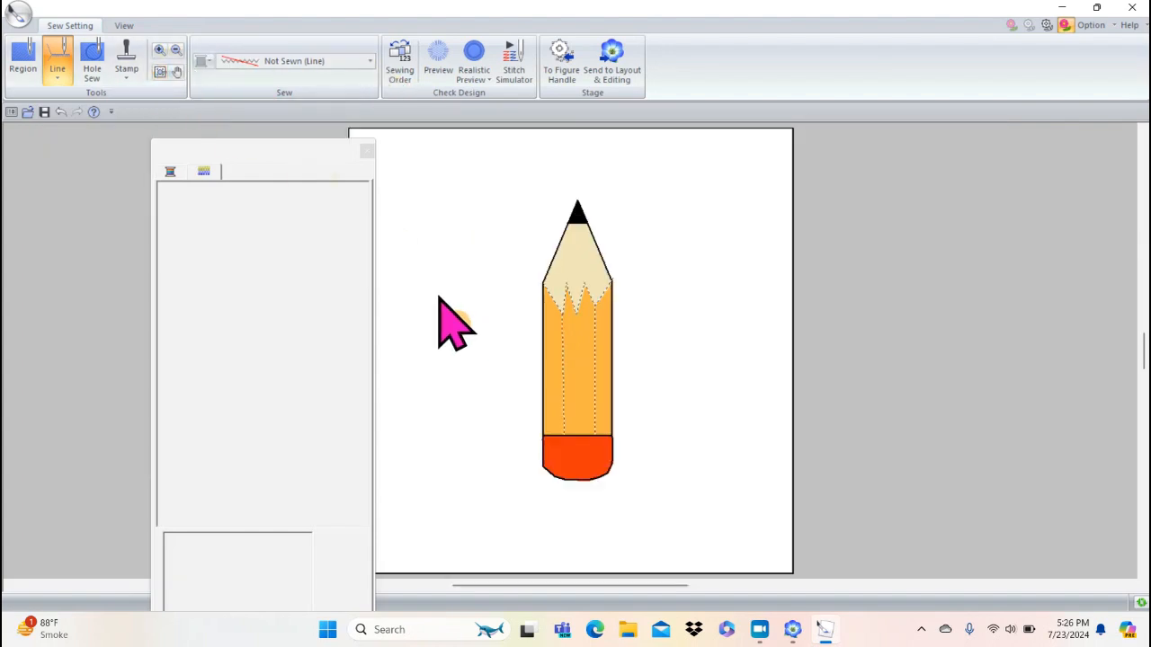
left_click_drag(318, 148, 197, 149)
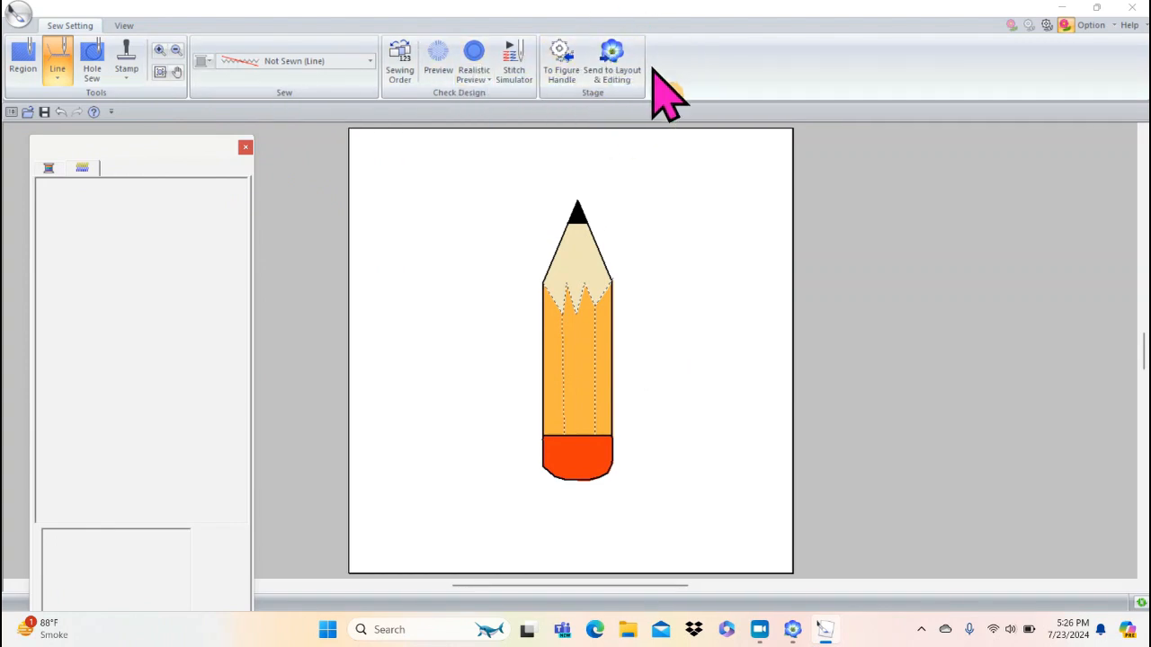
left_click(612, 61)
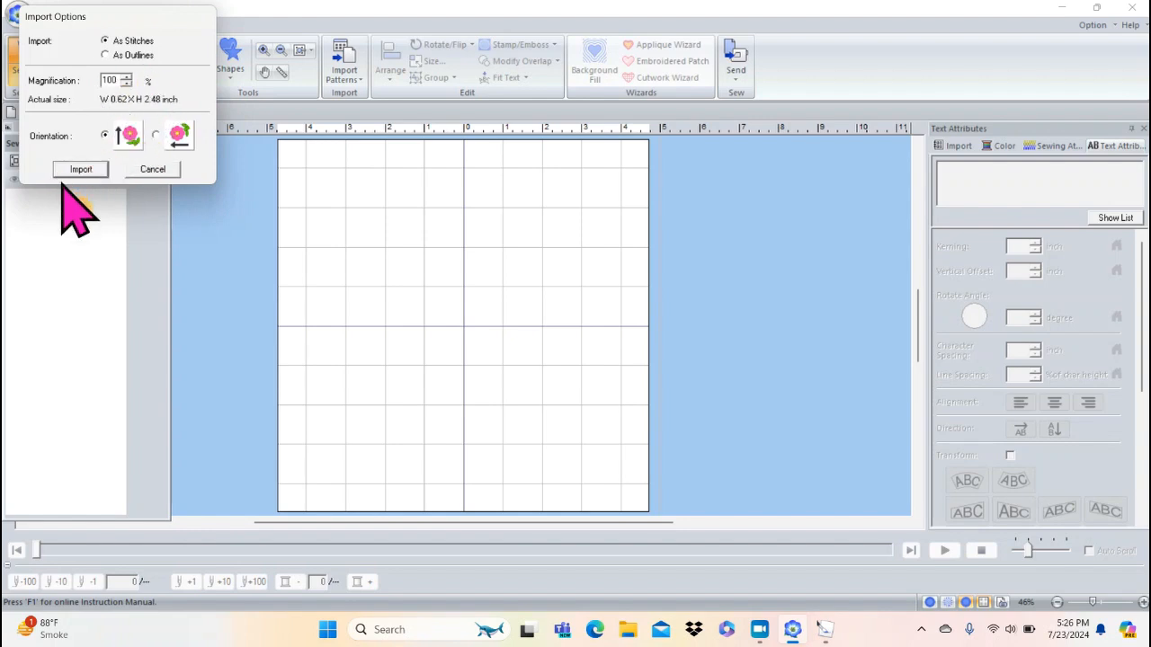
left_click(93, 170)
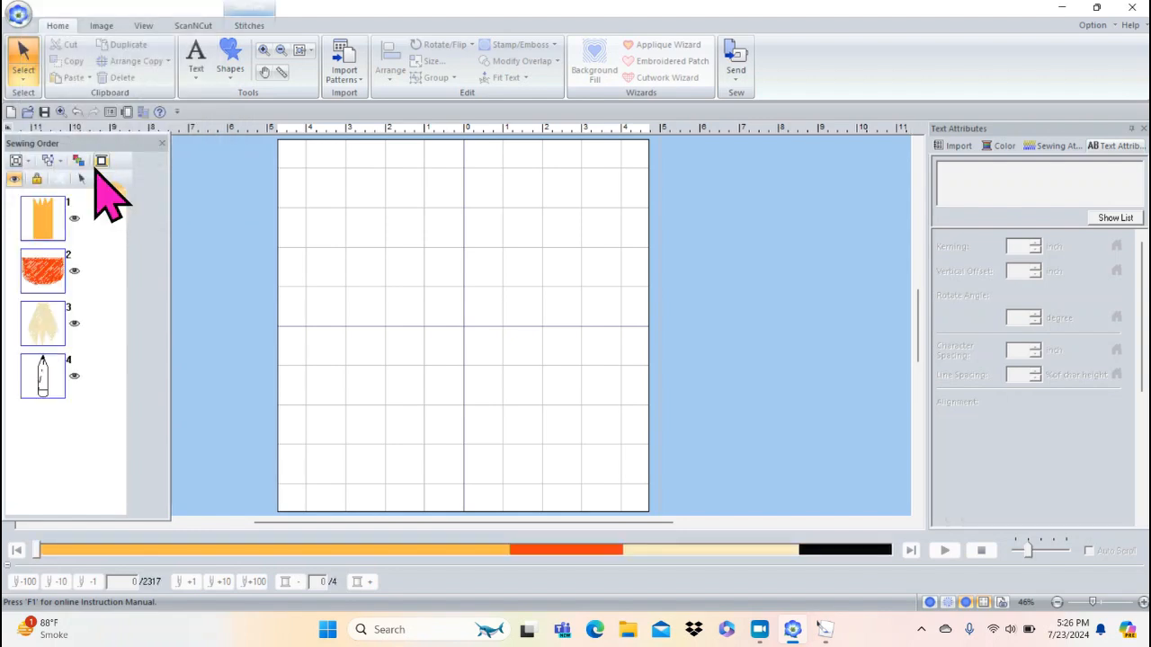
right_click(416, 371)
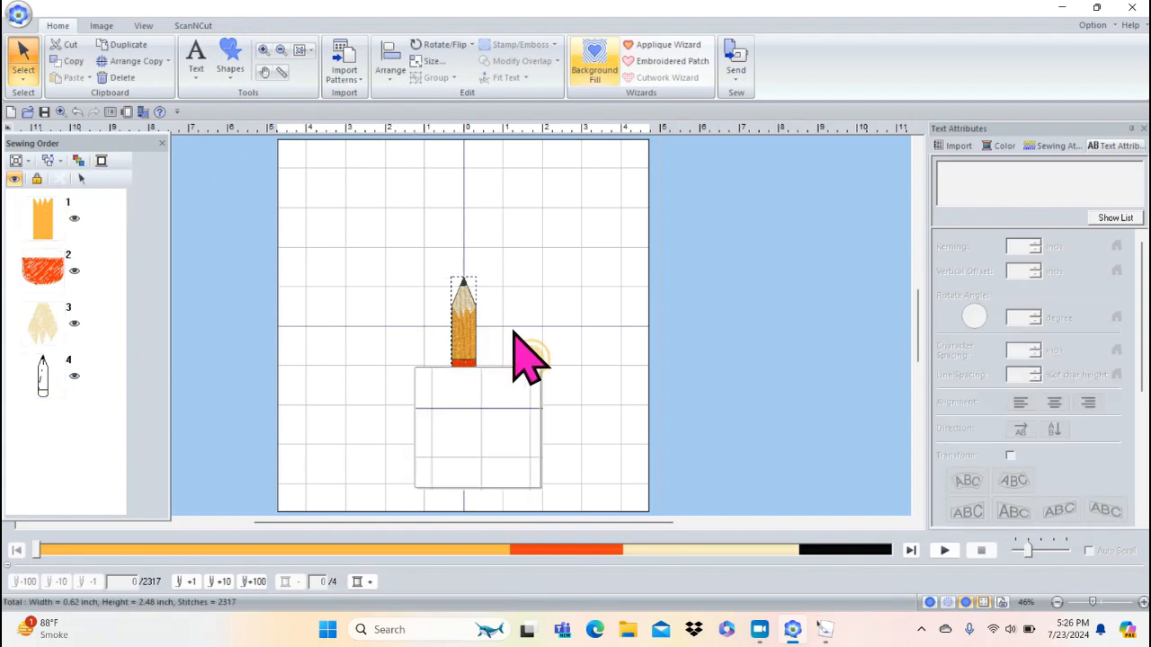
left_click(567, 290)
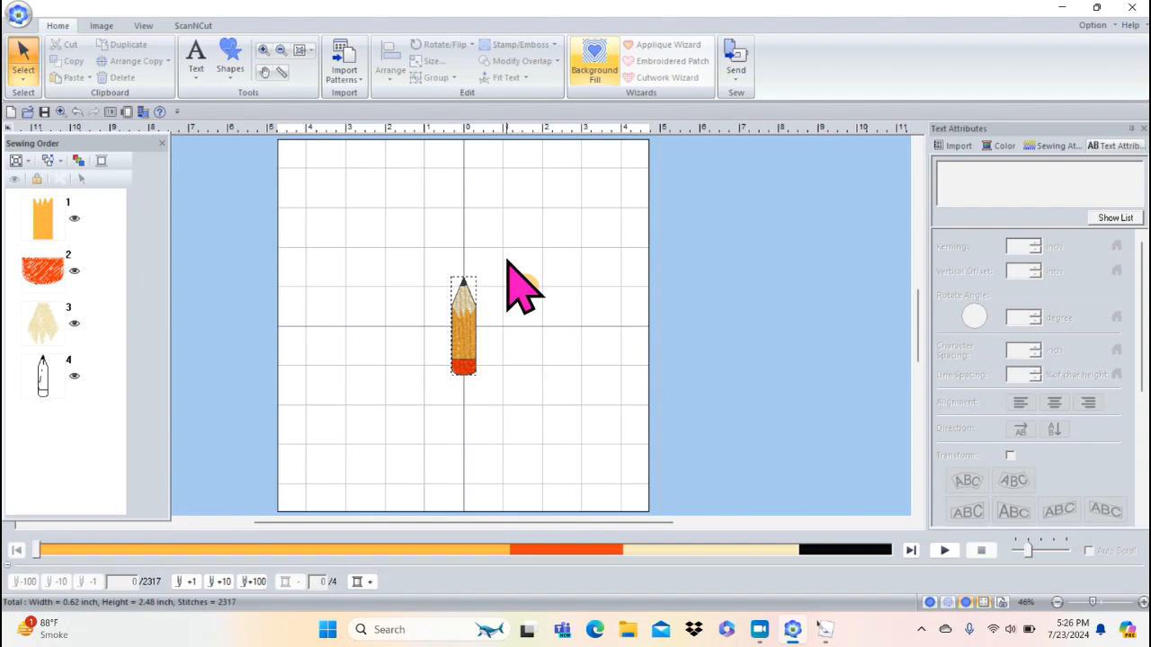
- Switch to Design Center to view the original pencil, and return to Layout & Editing
left_click(1093, 25)
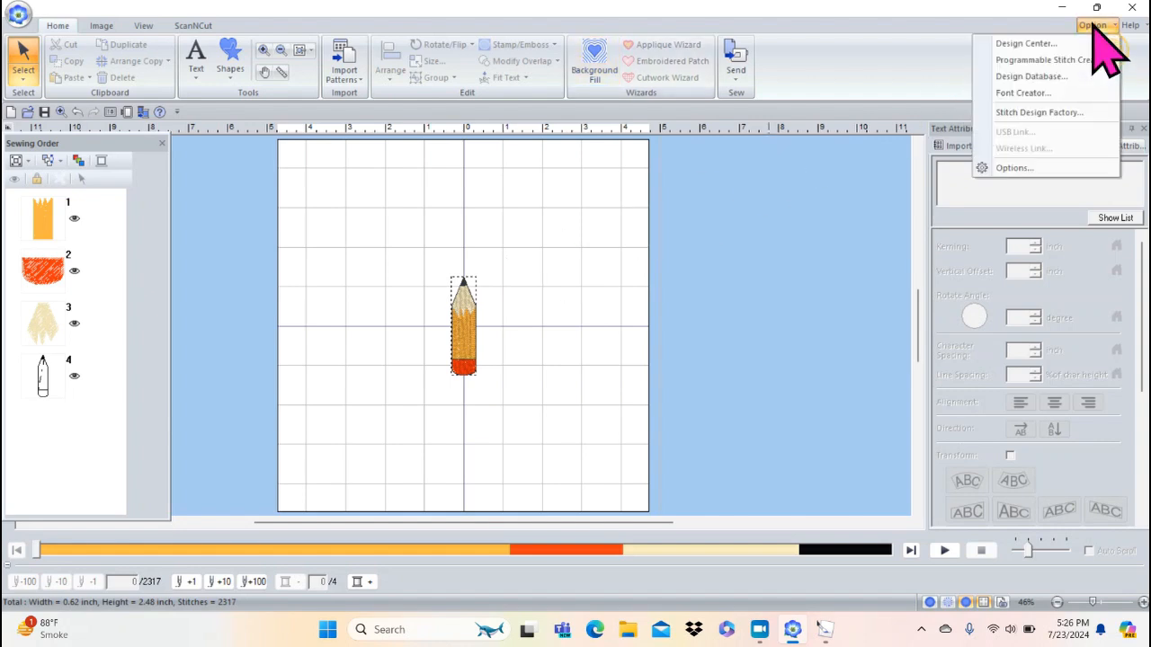
left_click(1059, 45)
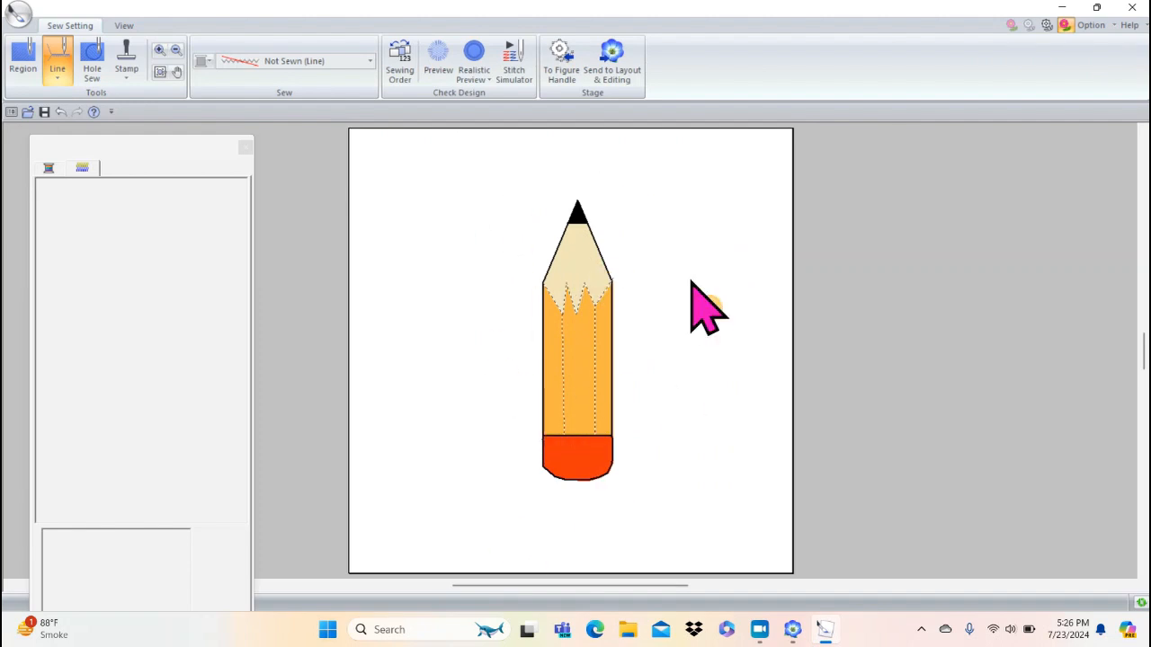
left_click(1092, 26)
left_click(1048, 43)
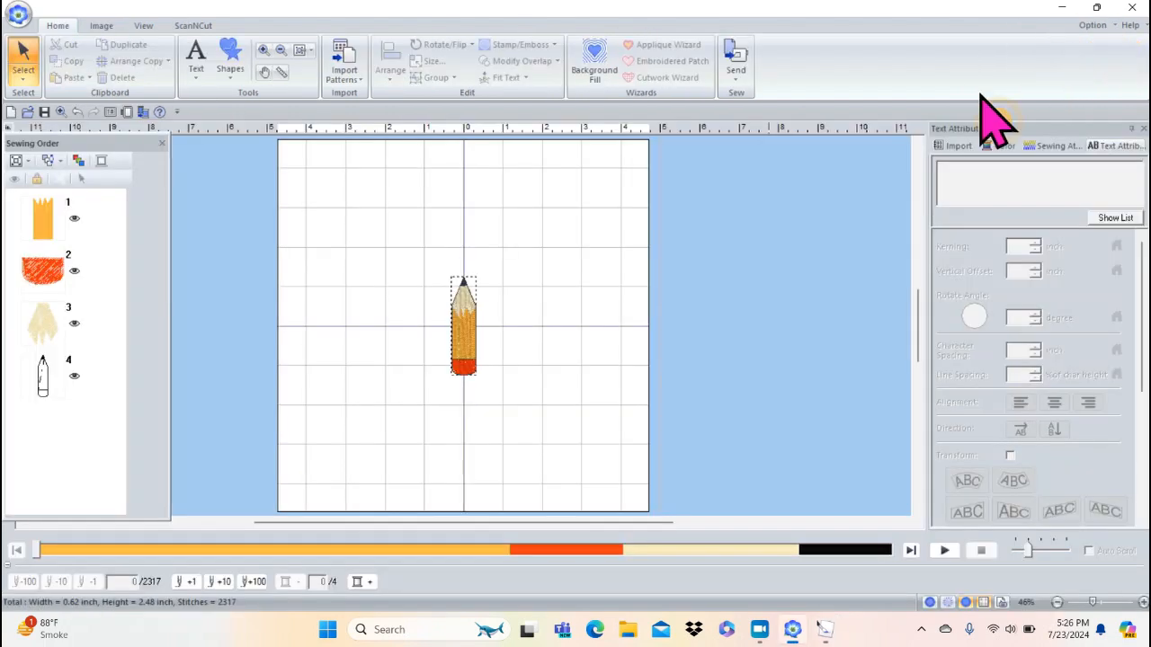
- Circle-copy the pencil around a circle about 7.4 inches in diameter with 0.00 inch spacing, and optimize the sewing order by color
left_click(459, 331)
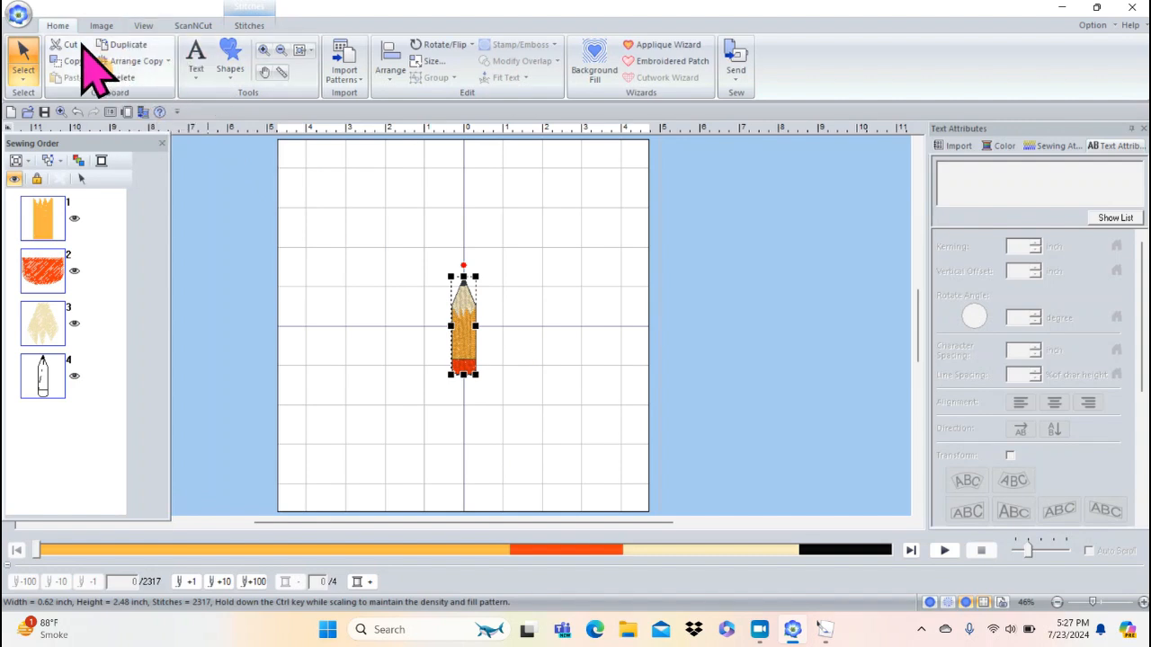
left_click(150, 63)
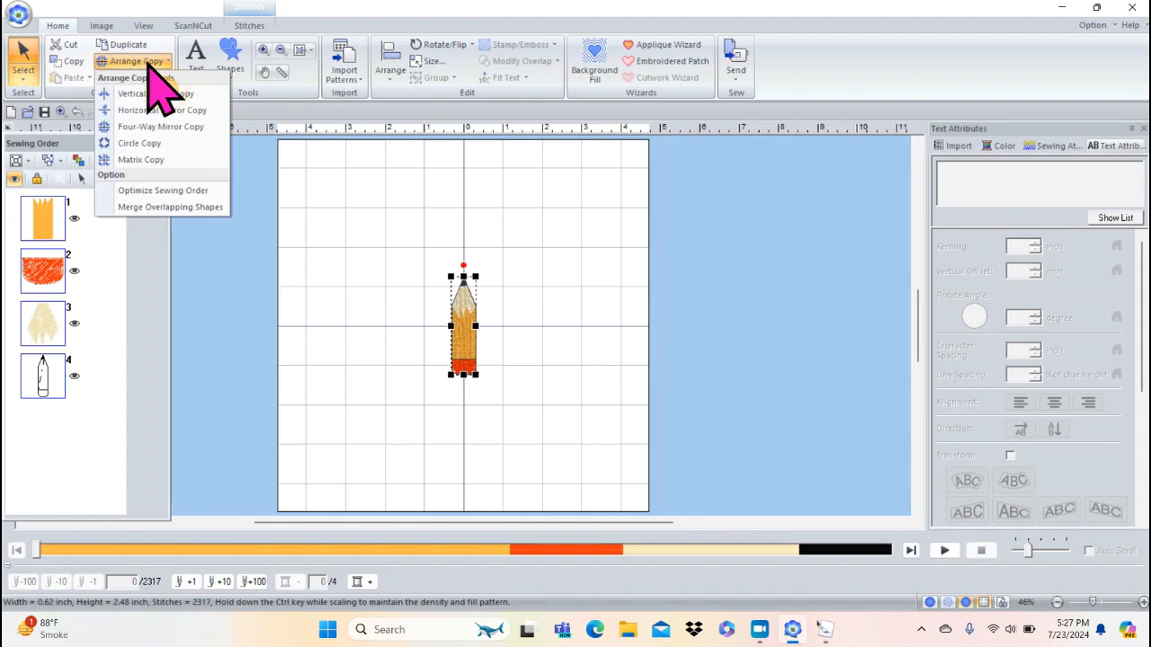
left_click(150, 147)
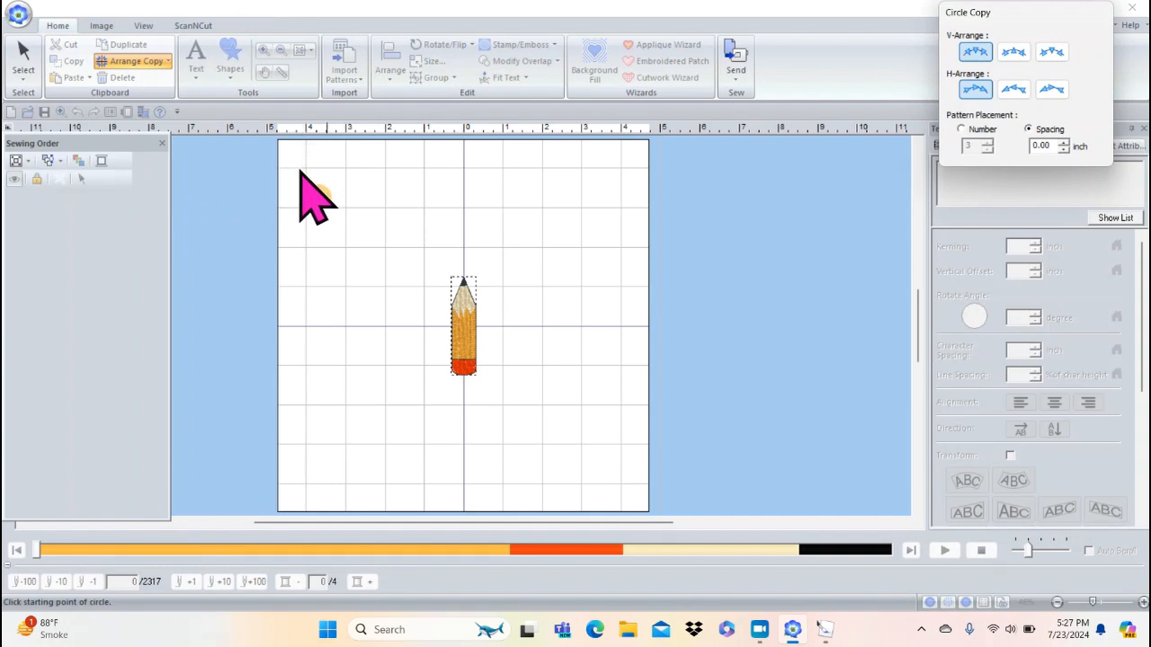
mouse_move(300, 171)
left_mouse_down()
mouse_move(344, 224)
mouse_move(444, 294)
mouse_move(506, 357)
mouse_move(589, 464)
left_mouse_up()
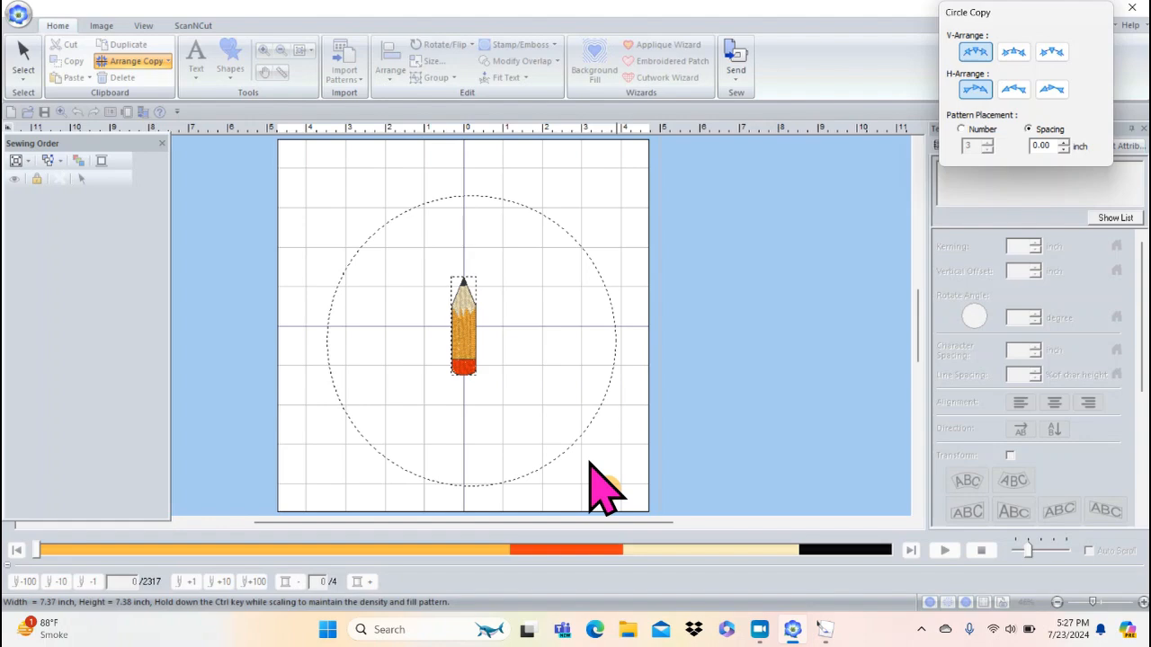
left_click_drag(590, 465, 590, 465)
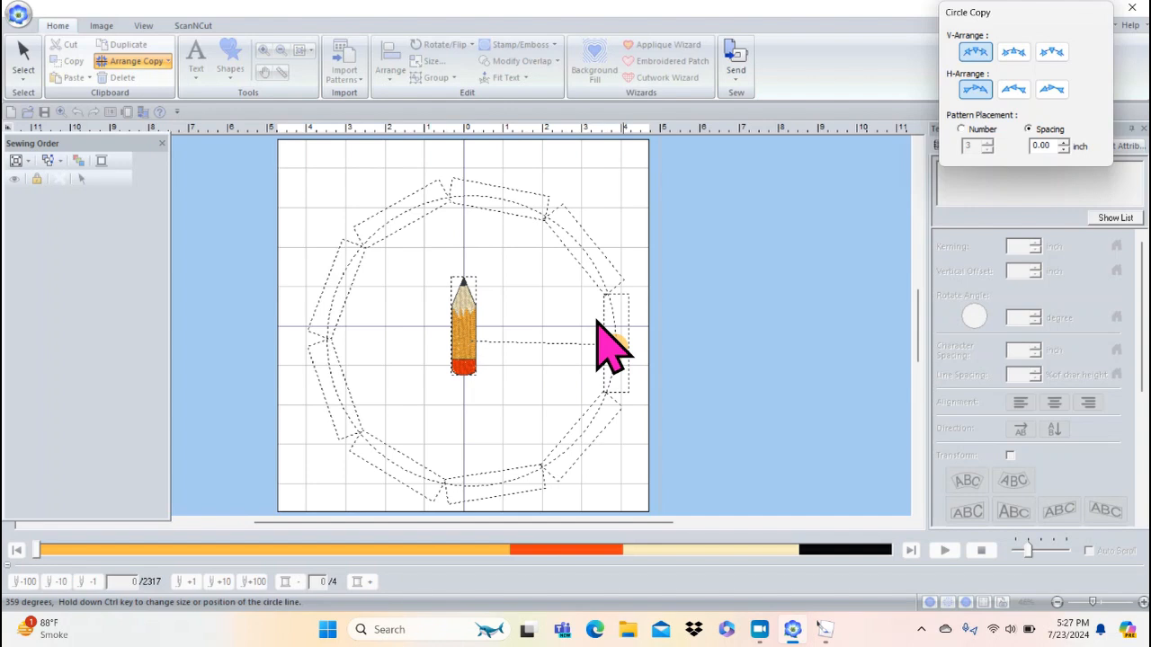
left_click(597, 322)
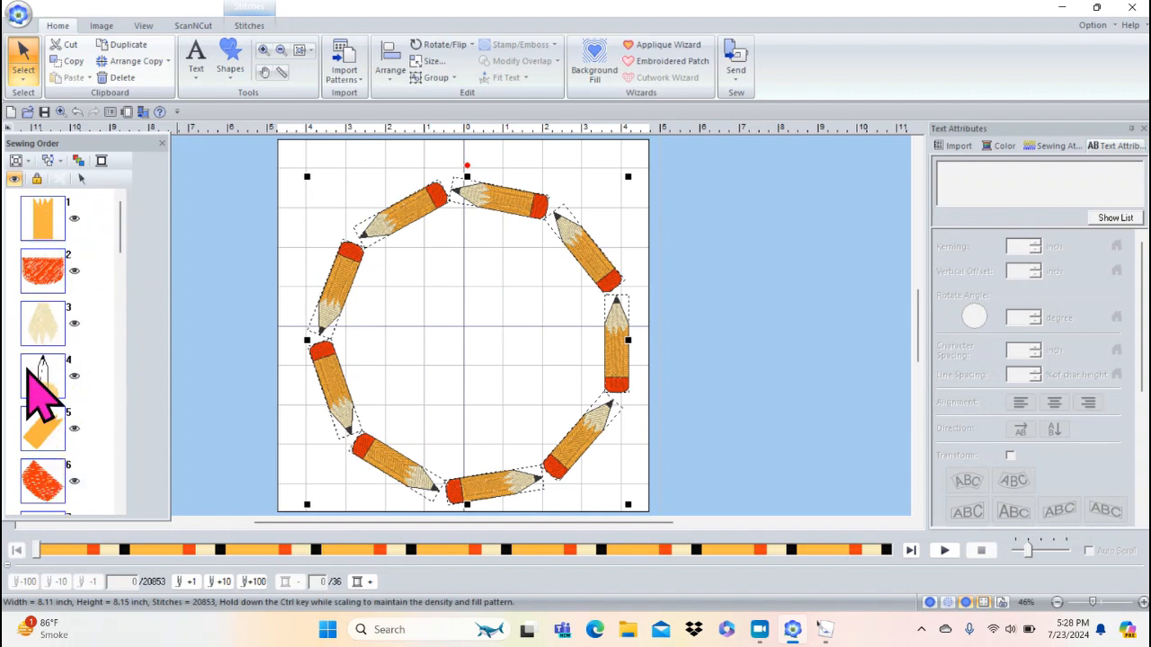
left_click(79, 160)
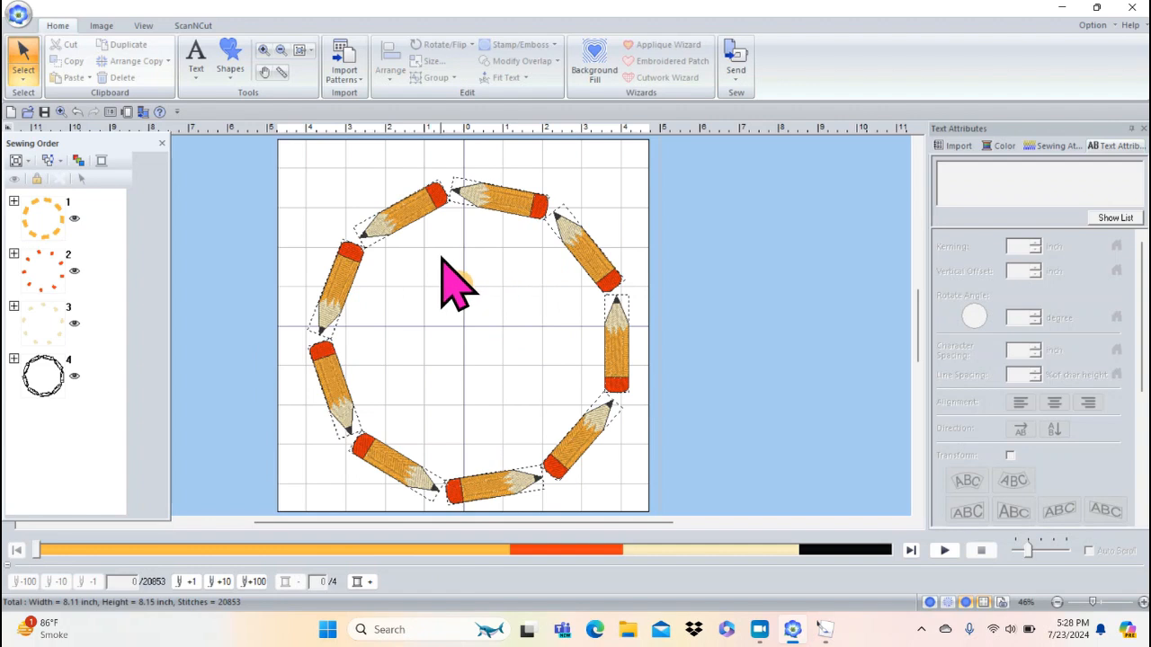
- Add the text "BEST" in the upper area inside the pencil ring
left_click(232, 78)
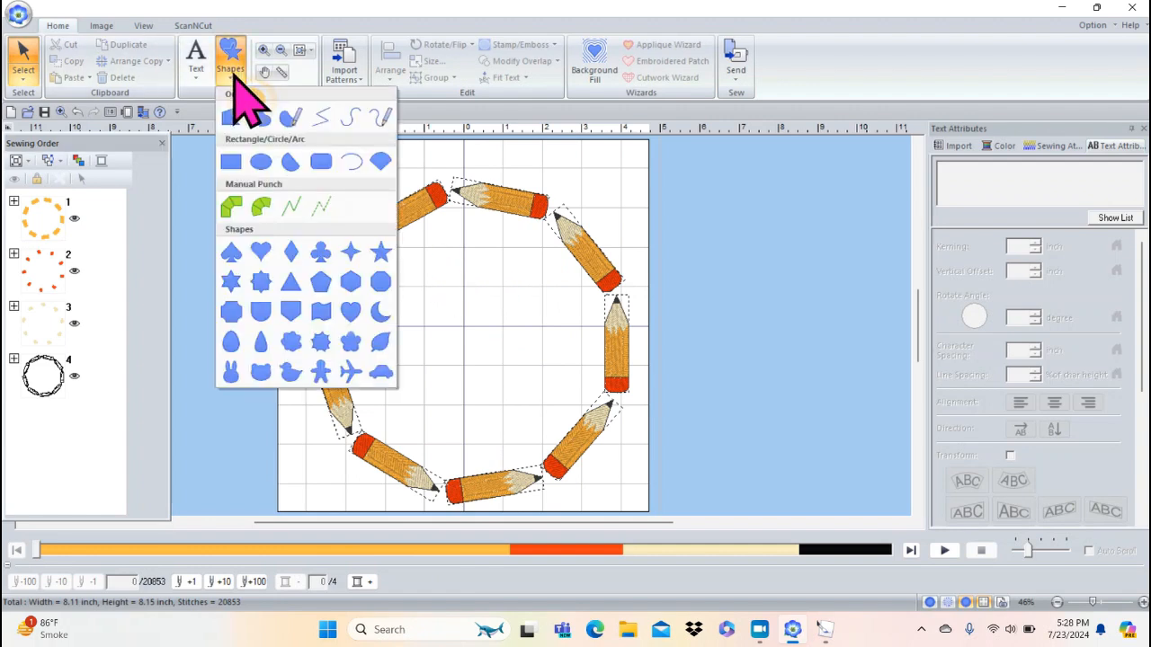
left_click(206, 72)
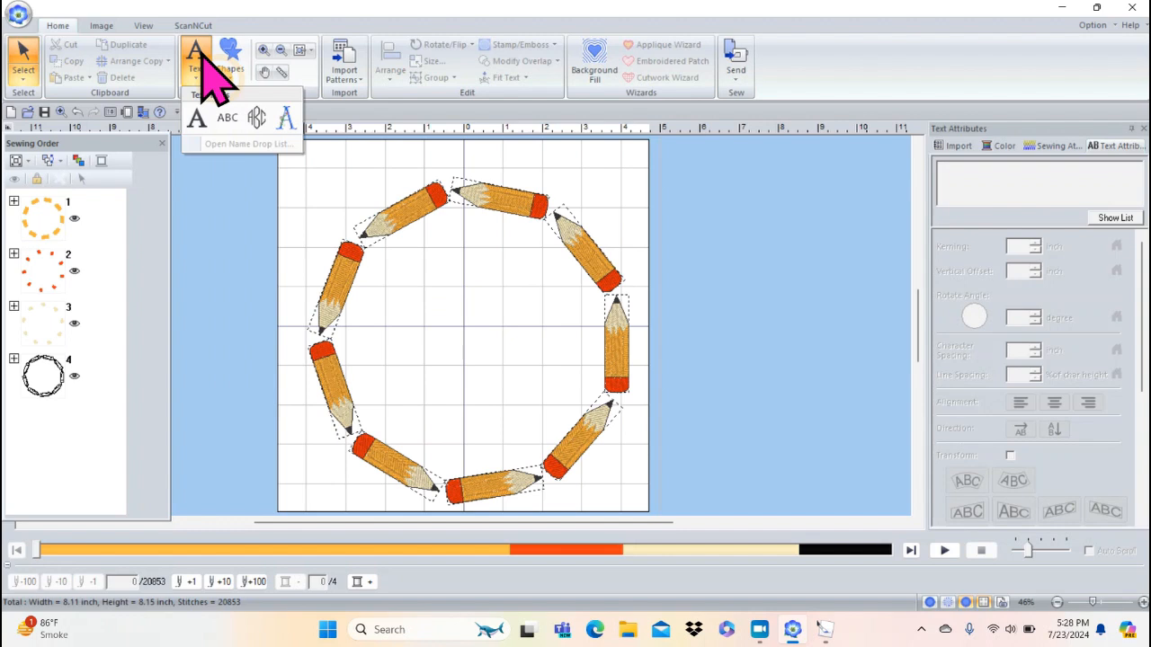
left_click(198, 116)
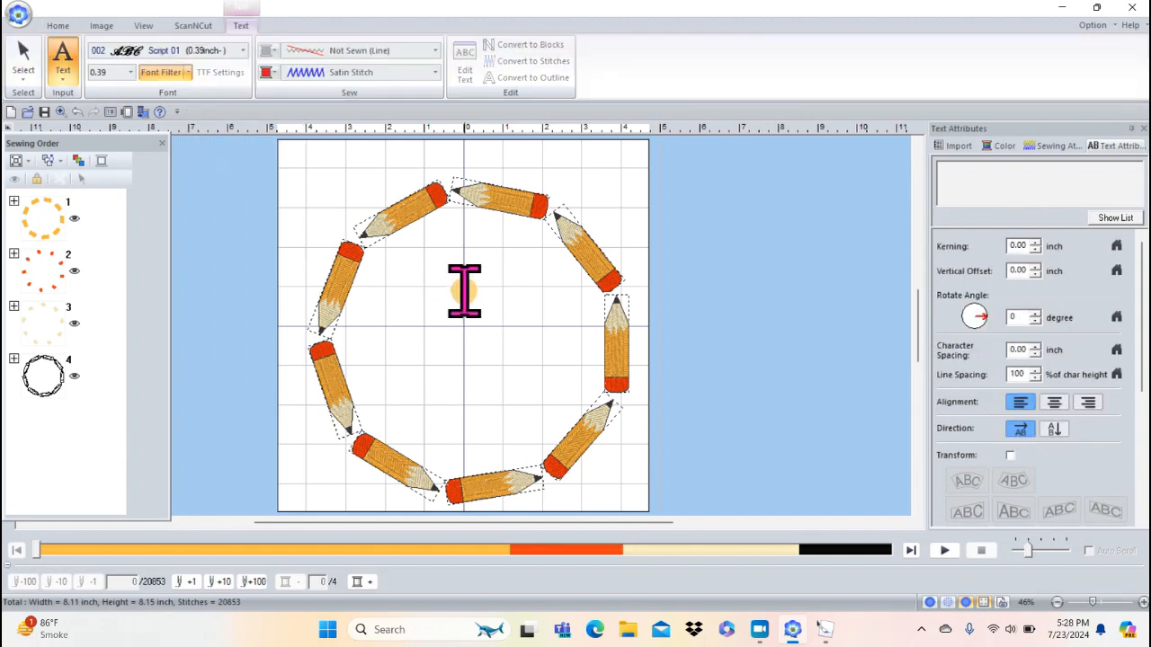
left_click(397, 290)
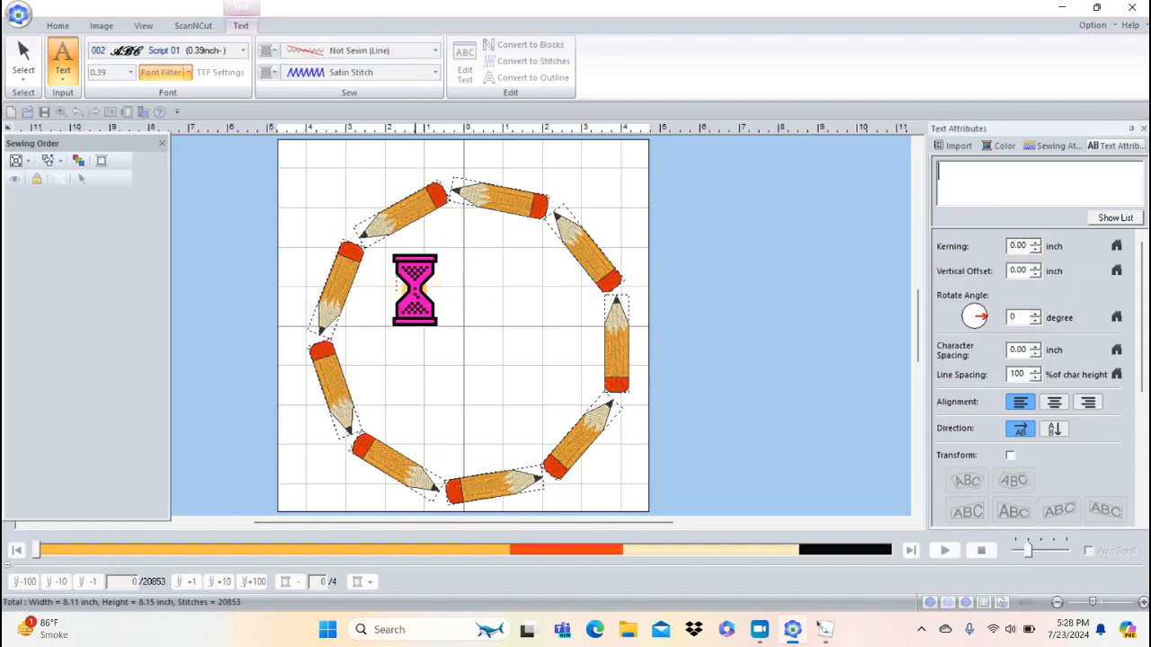
type("BEST")
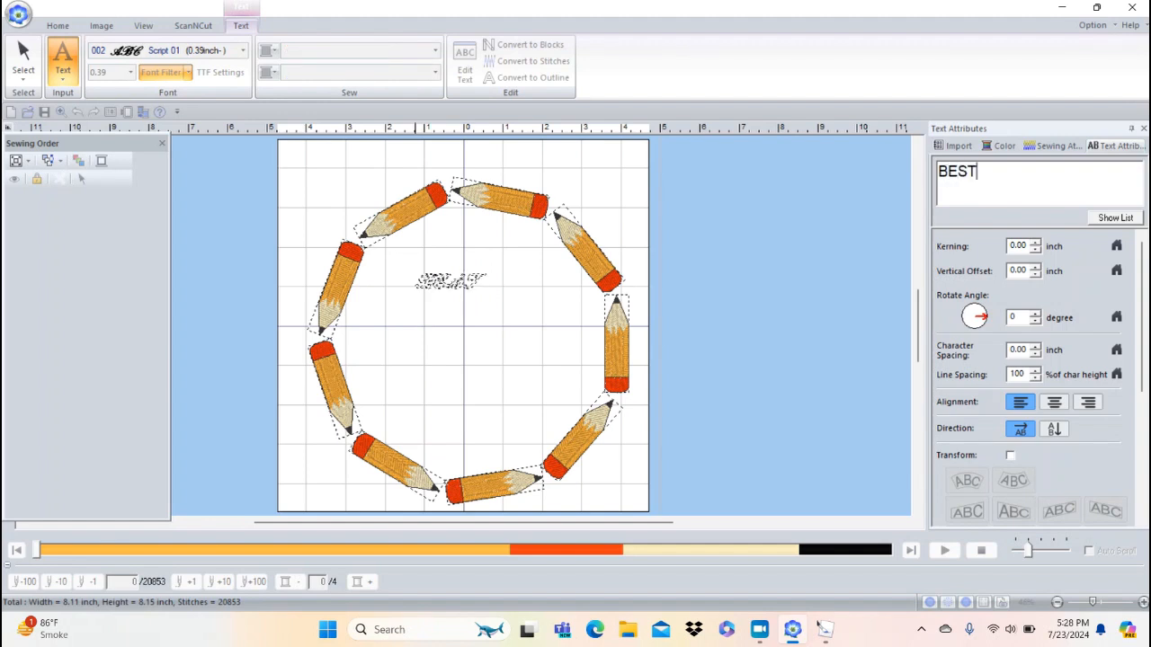
left_click(416, 285)
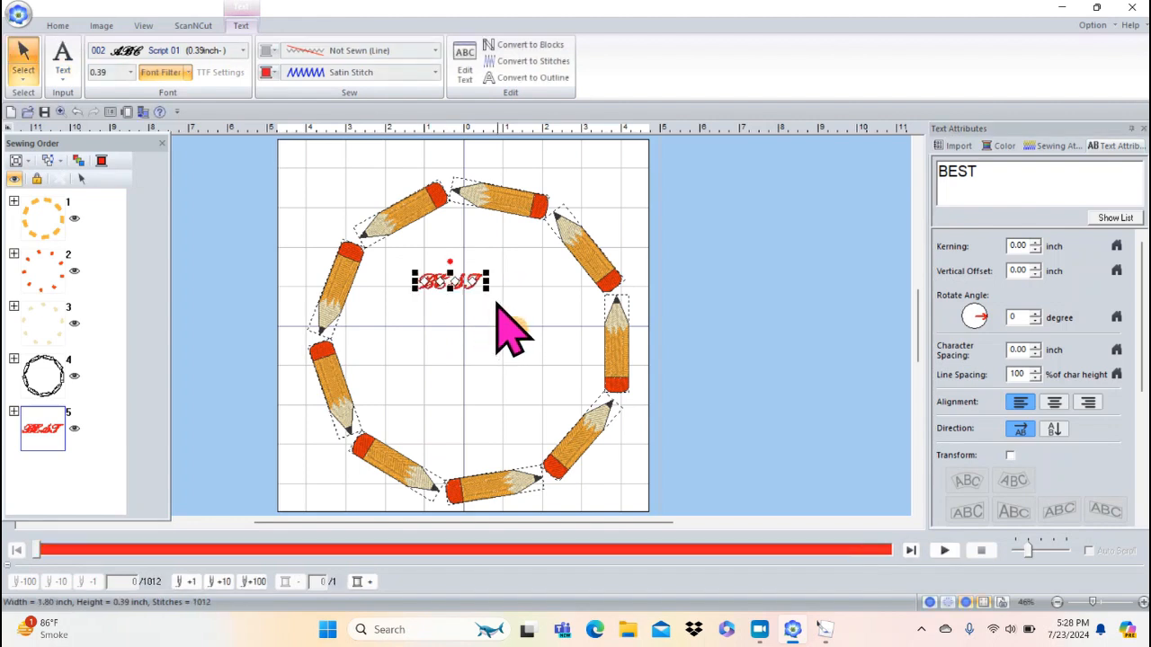
- Change the "BEST" lettering to the Los Angeles font and enlarge it to about 5.02 by 1.47 inches in the ring's upper half
left_click_drag(486, 288, 599, 347)
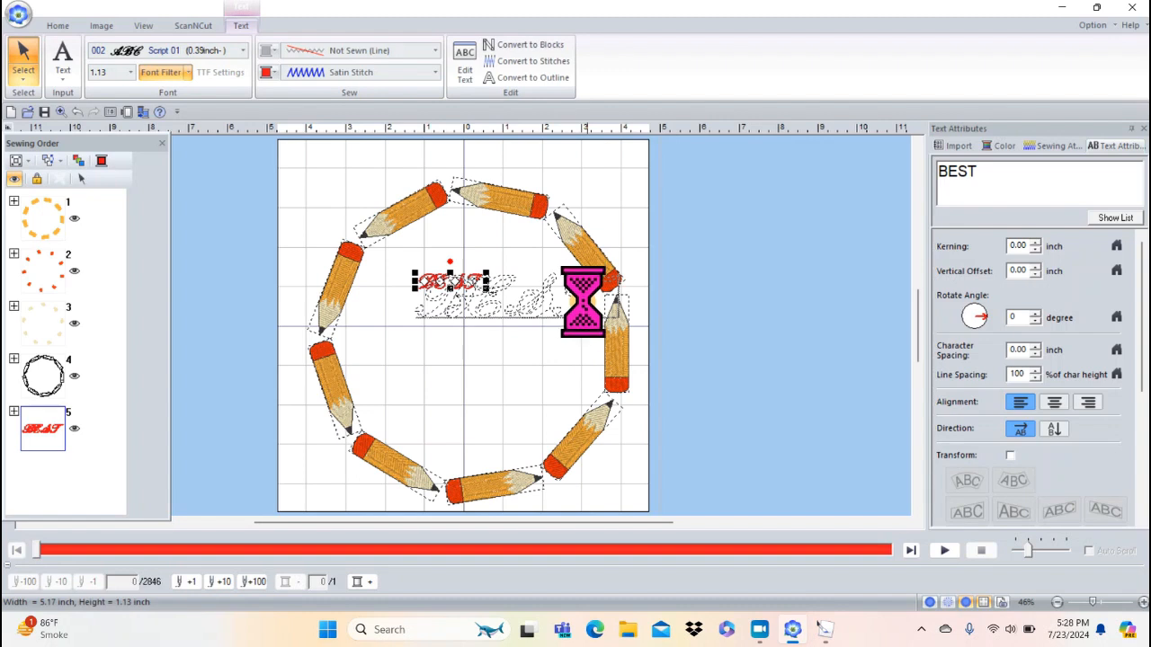
left_click_drag(557, 302, 513, 278)
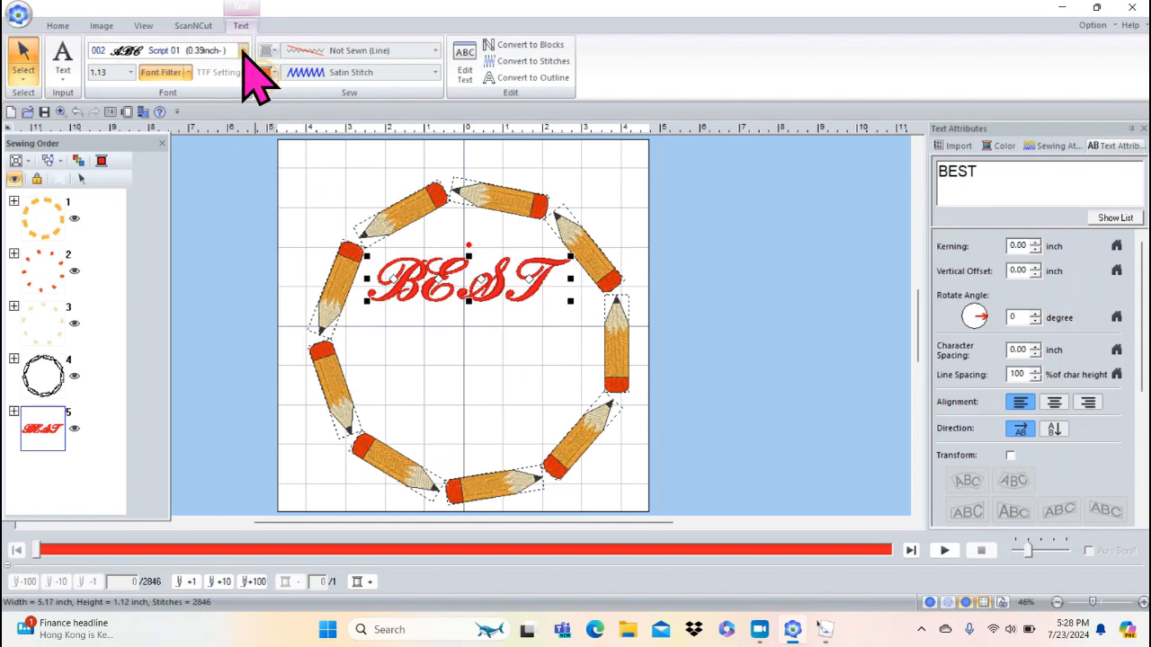
left_click(243, 51)
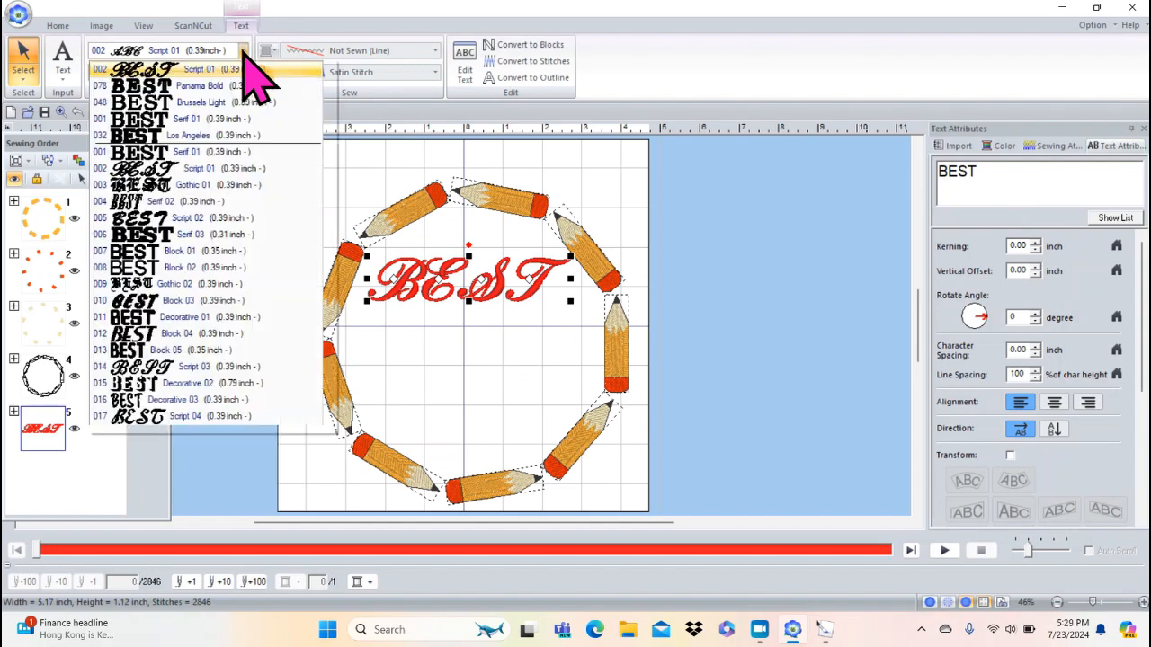
left_click(219, 136)
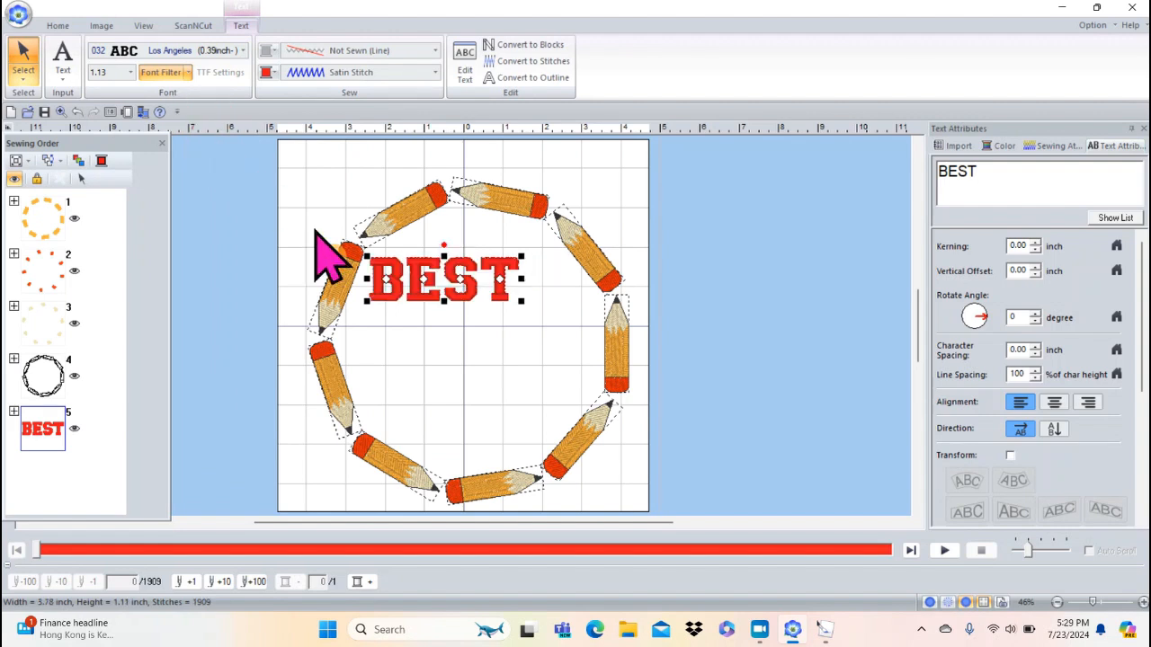
left_click_drag(521, 302, 653, 291)
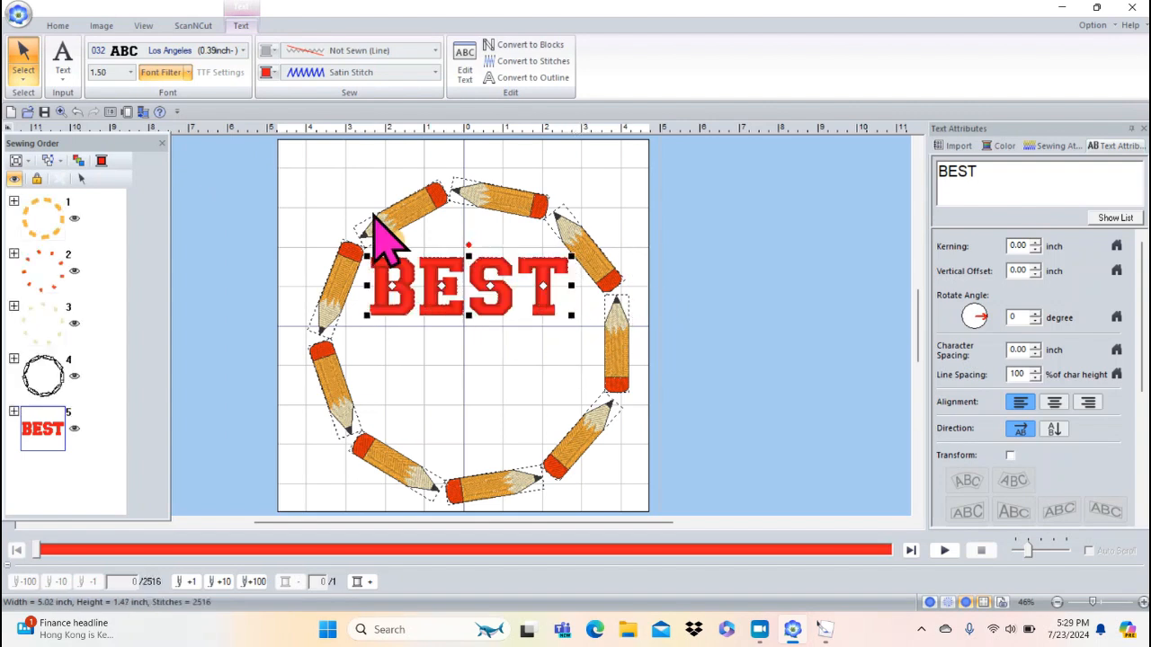
left_click(346, 193)
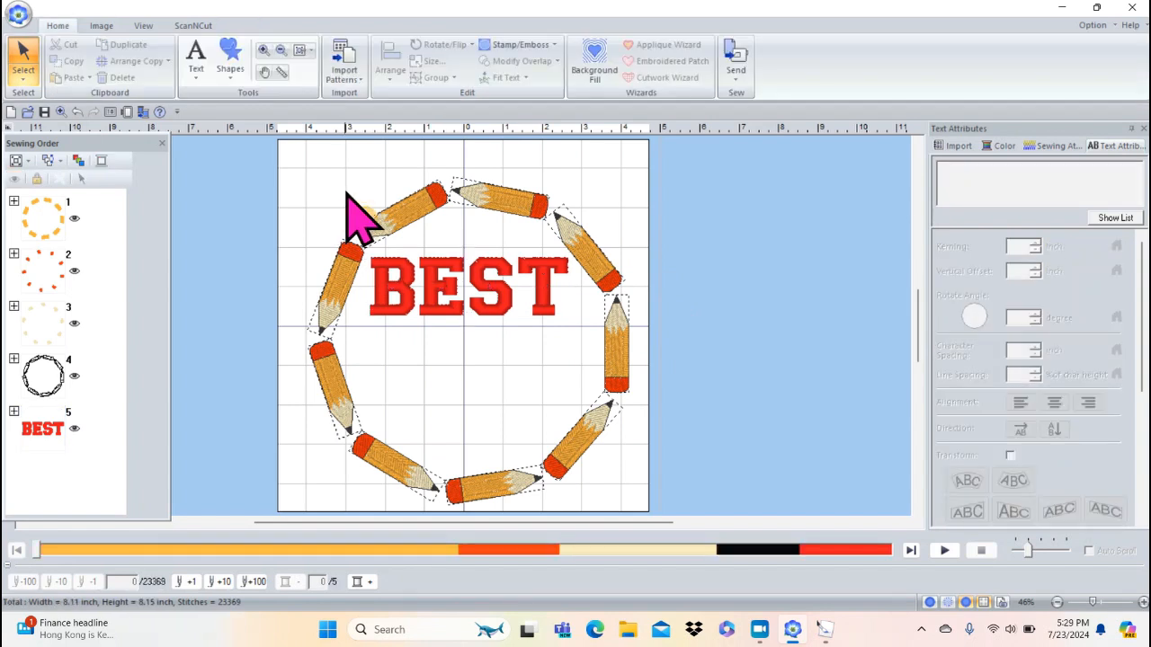
- Add the text "TEACHER" below "BEST", enlarge it to about 5.90 by 0.93 inches, and position it between the side pencils
left_click(199, 86)
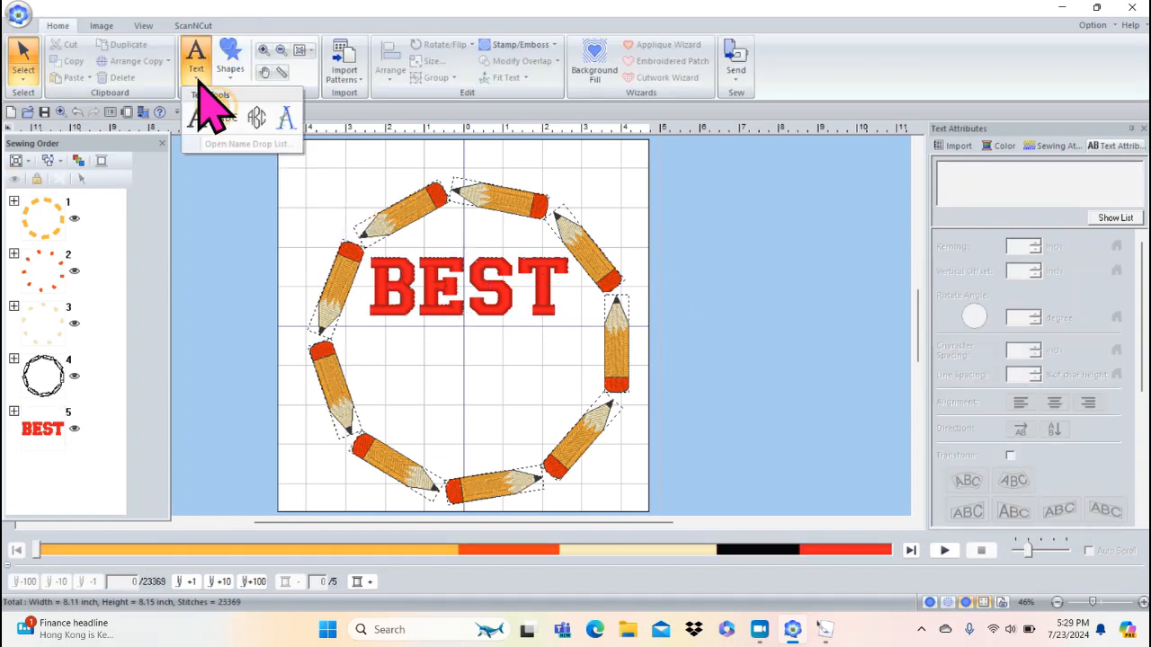
left_click(200, 118)
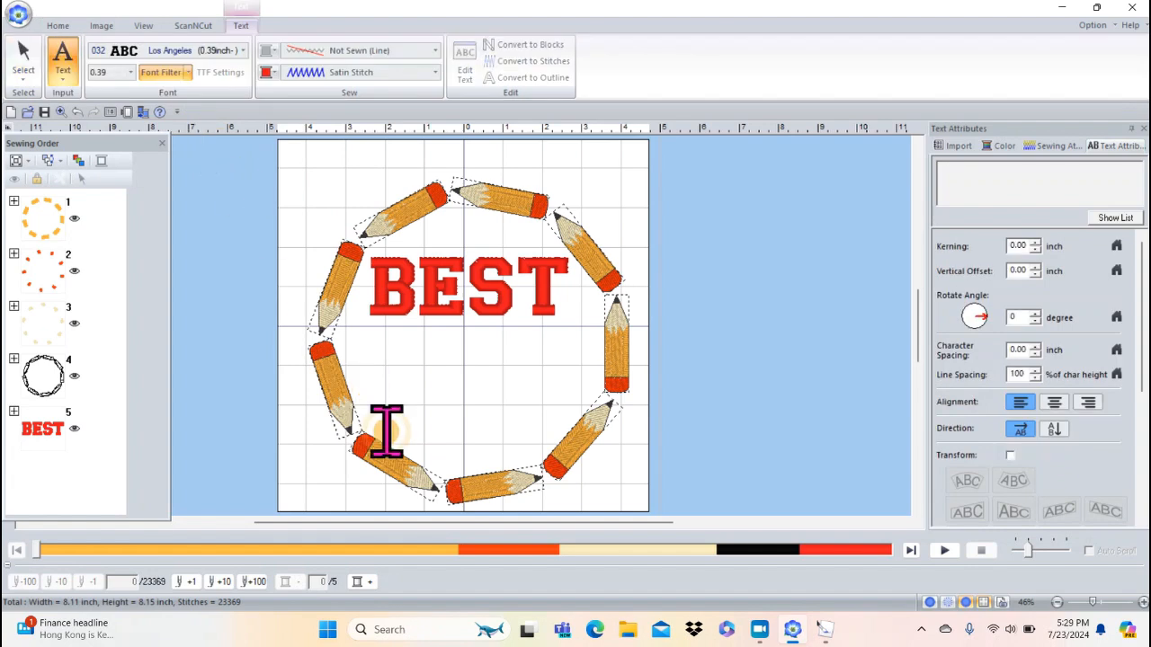
left_click(378, 371)
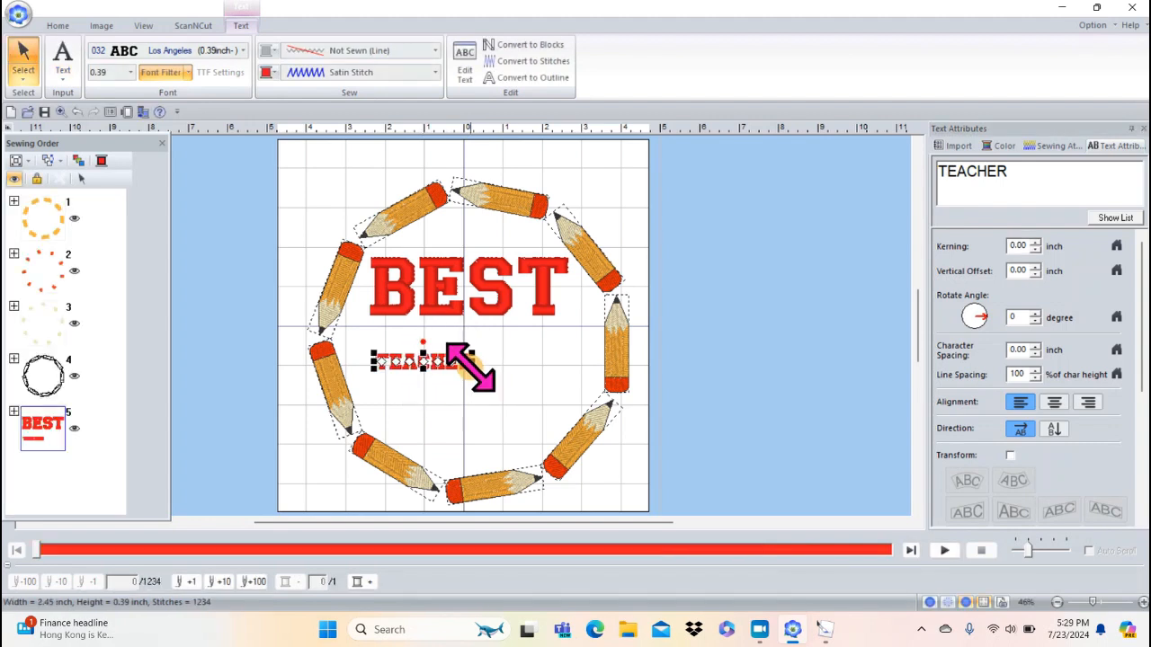
left_click_drag(471, 369, 604, 419)
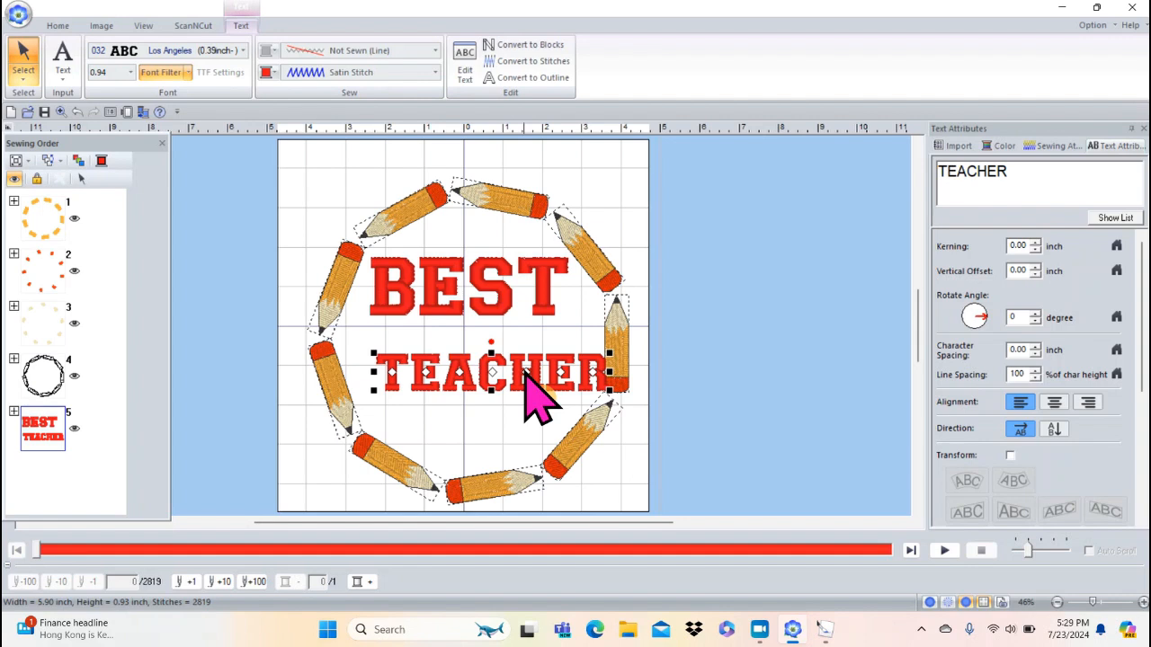
left_click_drag(490, 342, 471, 363)
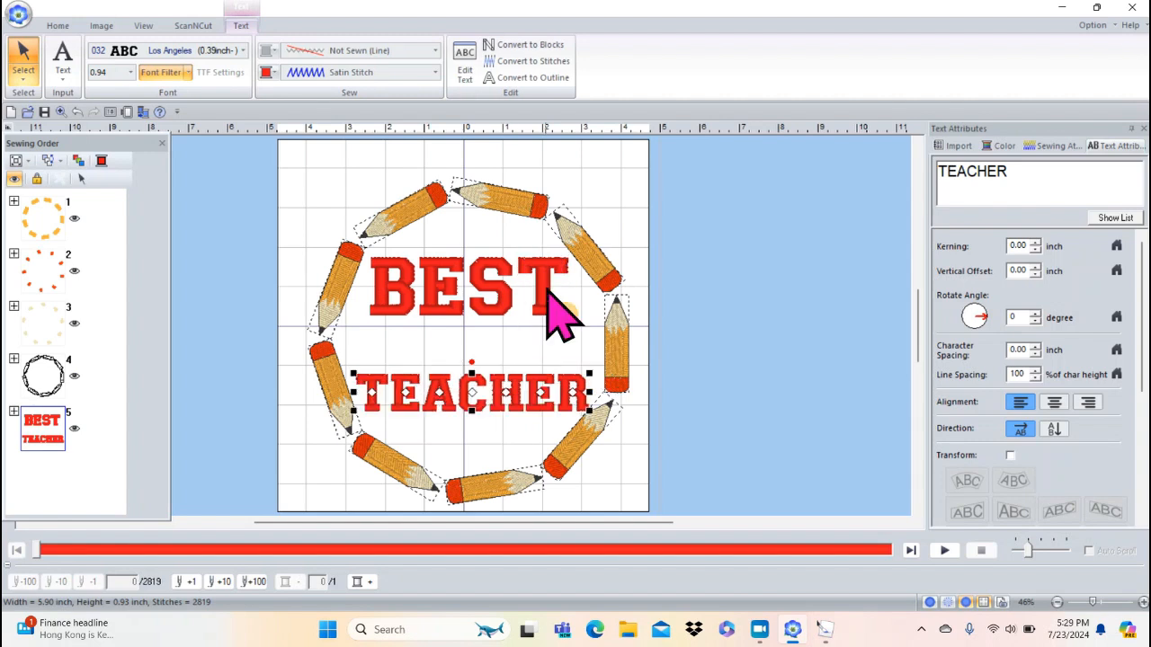
- Move "BEST" down so it sits directly above "TEACHER"
left_click(556, 306)
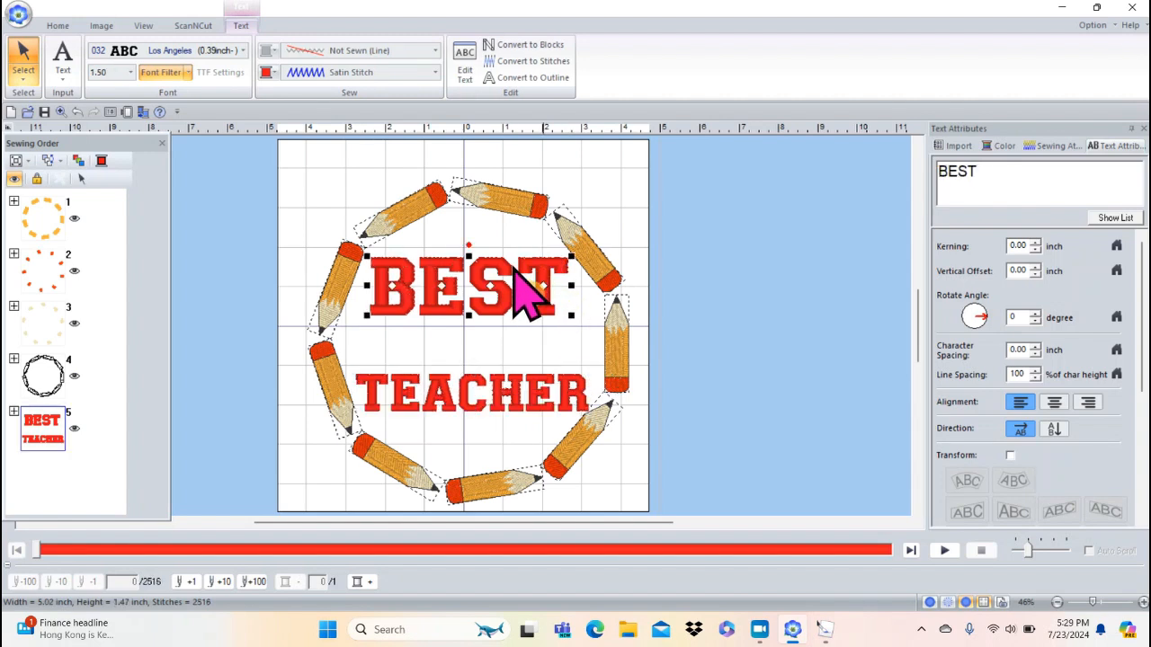
left_click_drag(515, 270, 511, 320)
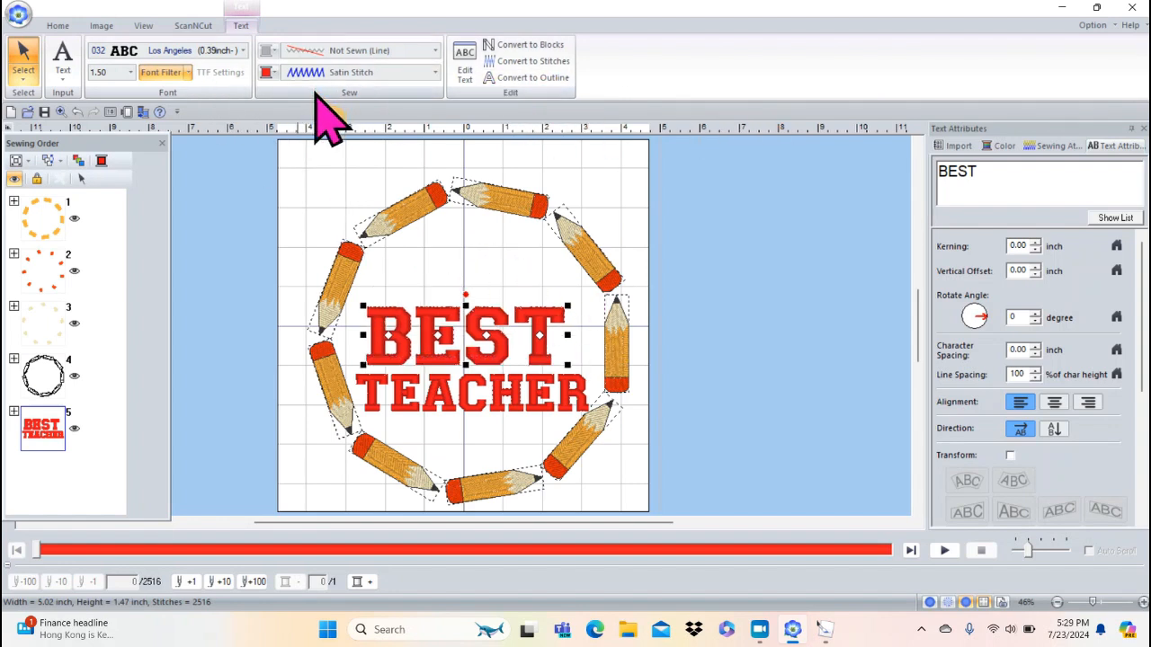
left_click(459, 263)
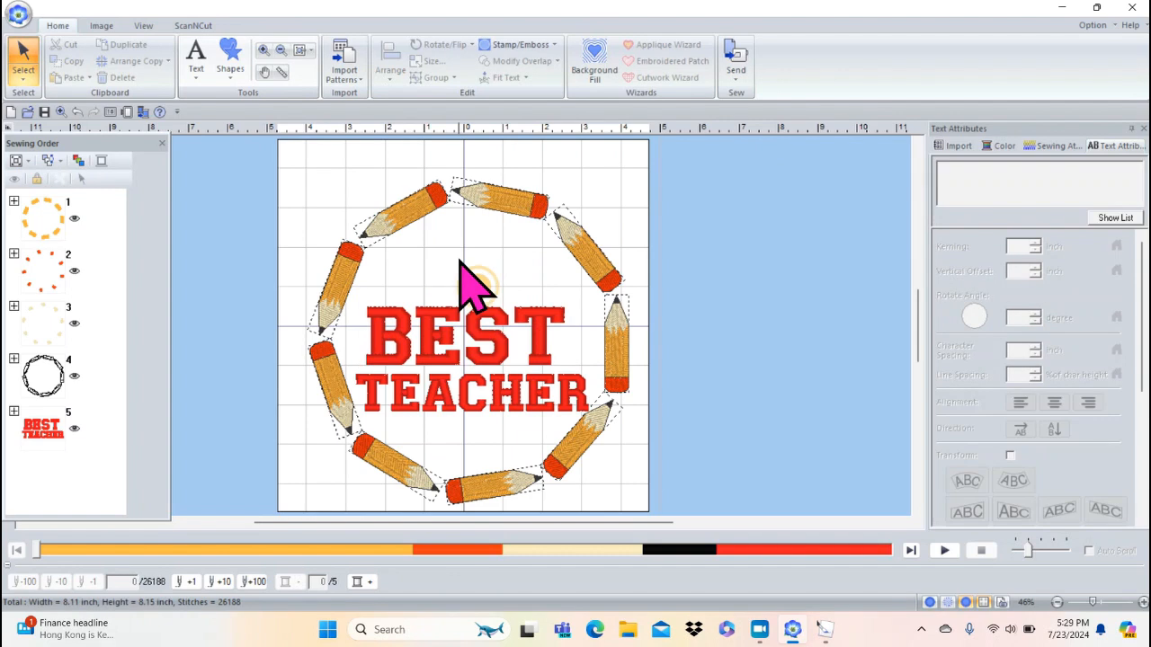
- Add the text "WORLDS" above "BEST", enlarge it to about 4.95 by 0.85 inches, and place it over that word
left_click(201, 75)
left_click(199, 117)
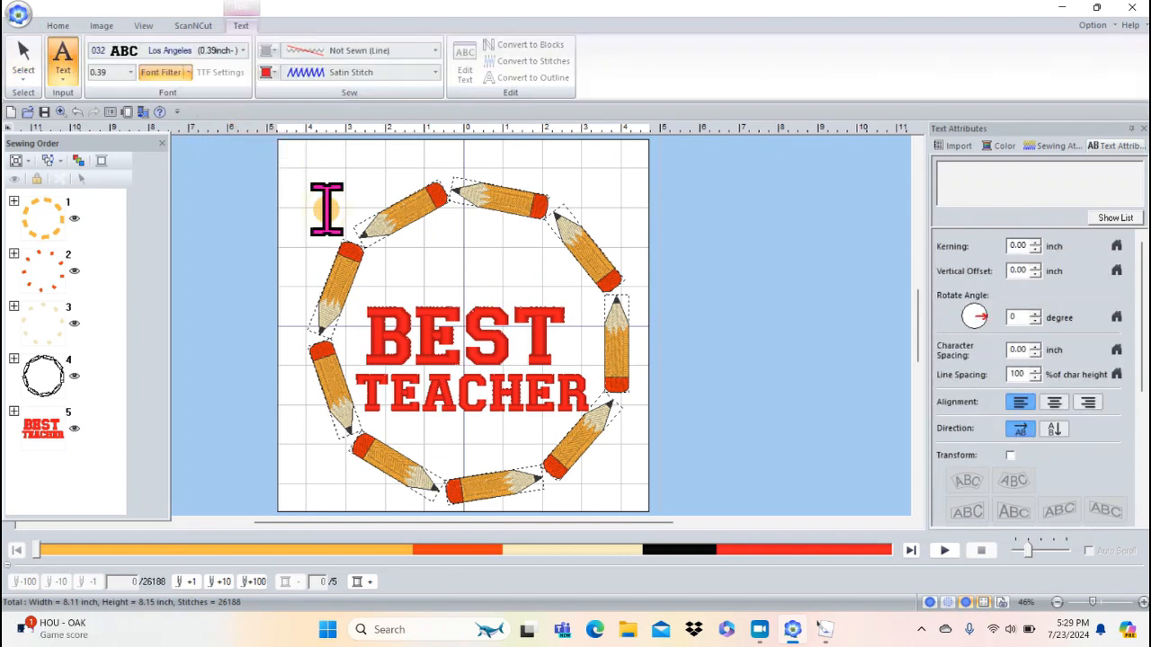
left_click(397, 273)
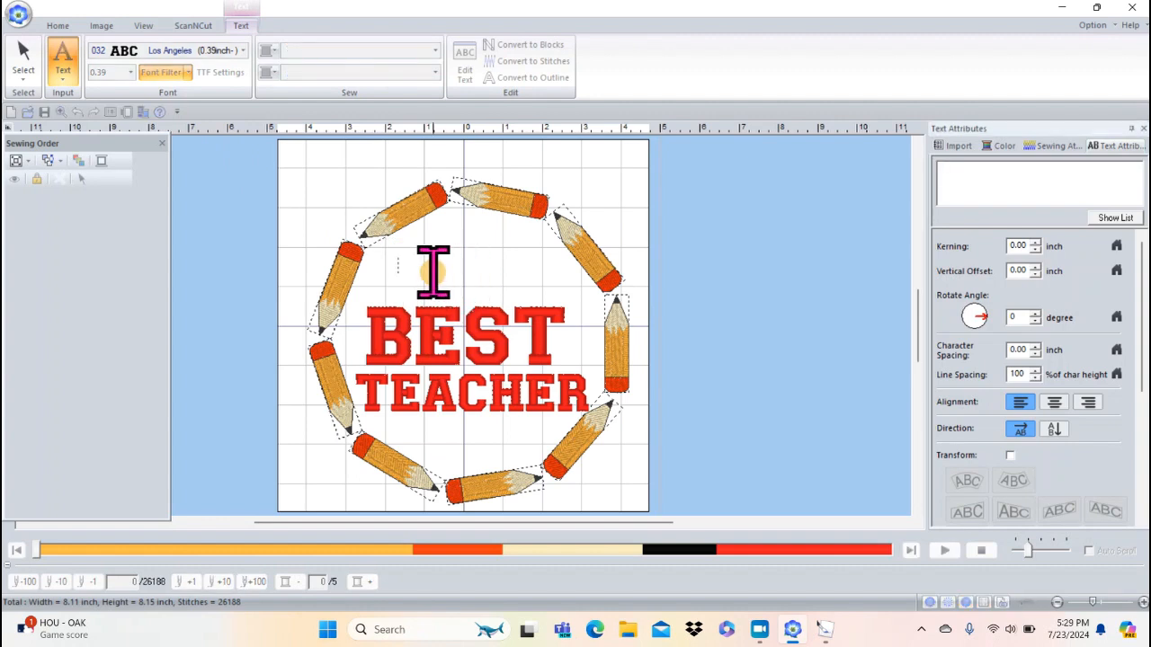
type("WORLDS")
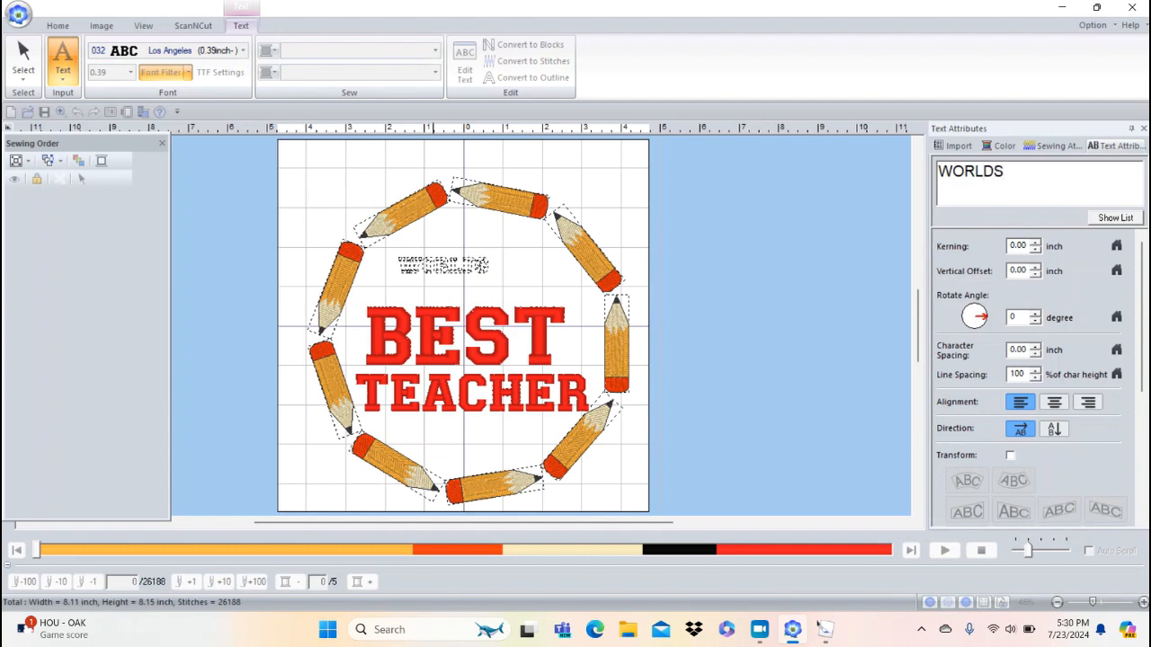
key("Return")
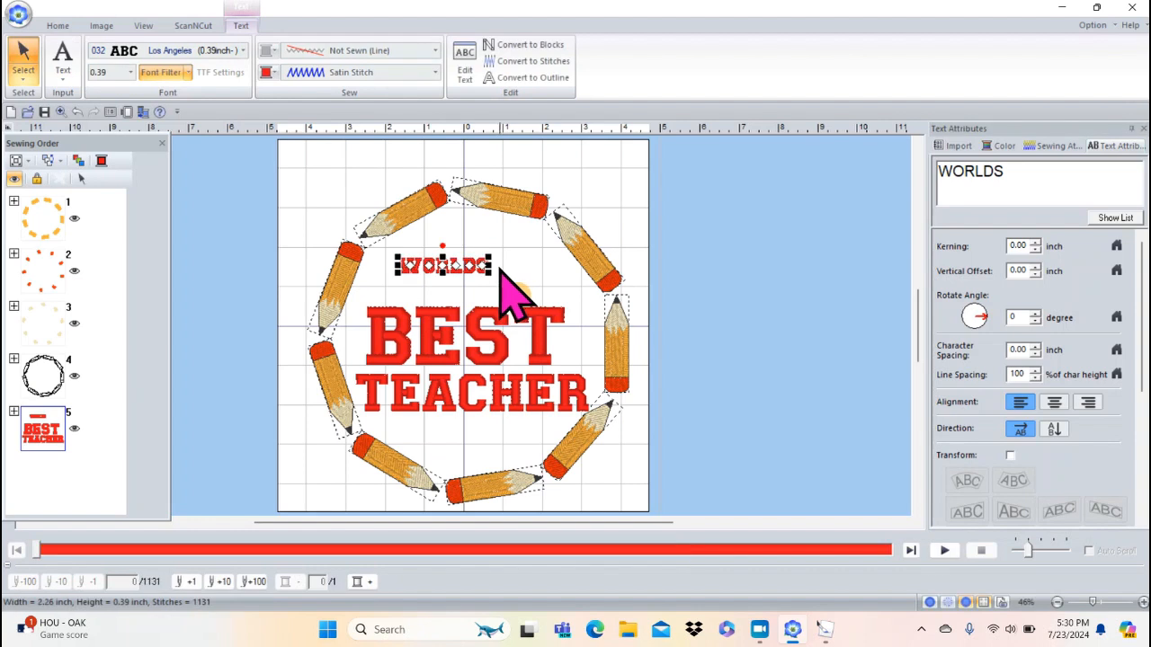
left_click_drag(486, 271, 593, 314)
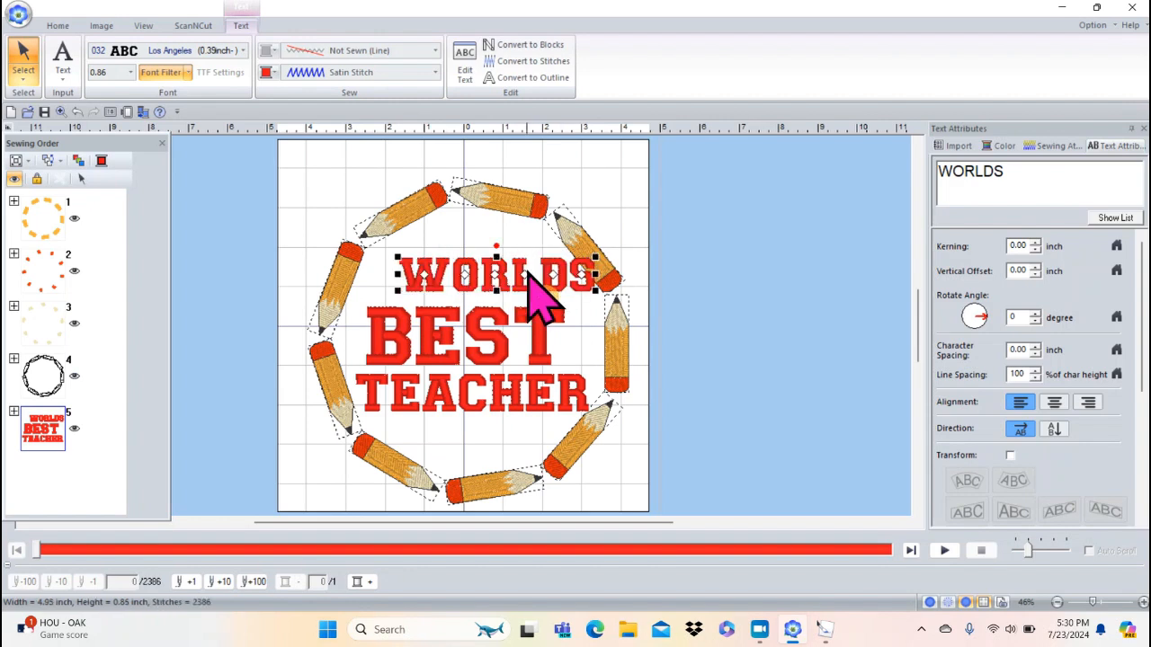
left_click_drag(509, 267, 476, 272)
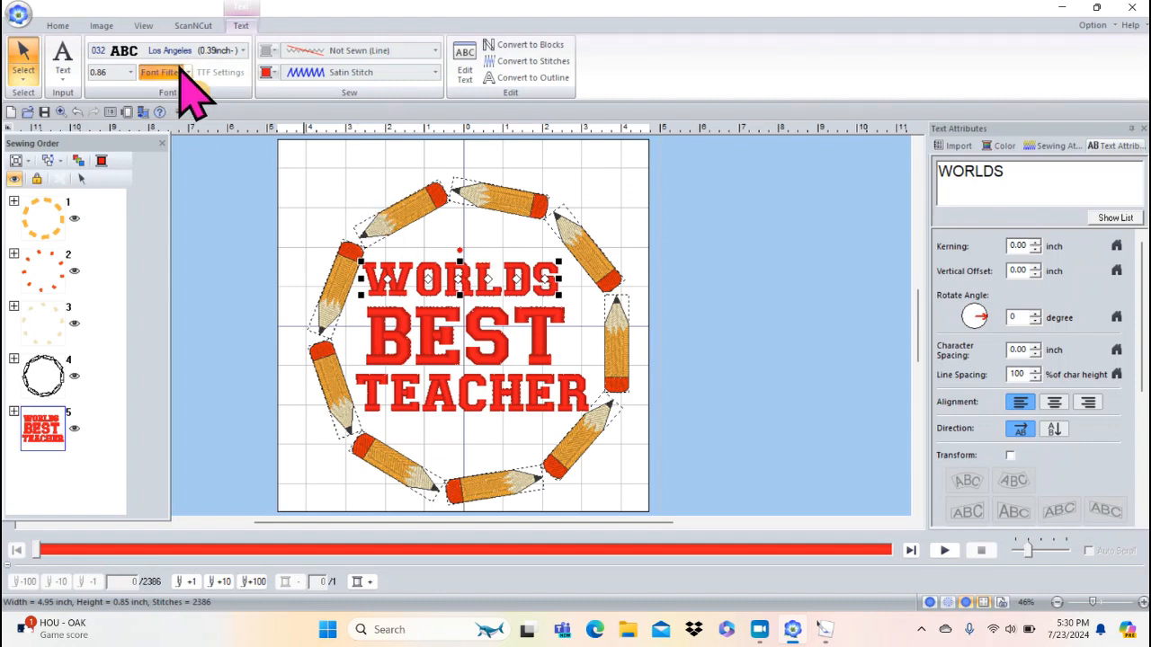
- Try a text size of 1.20 inches for "WORLDS" and reduce it to 0.80 inches
left_click(131, 72)
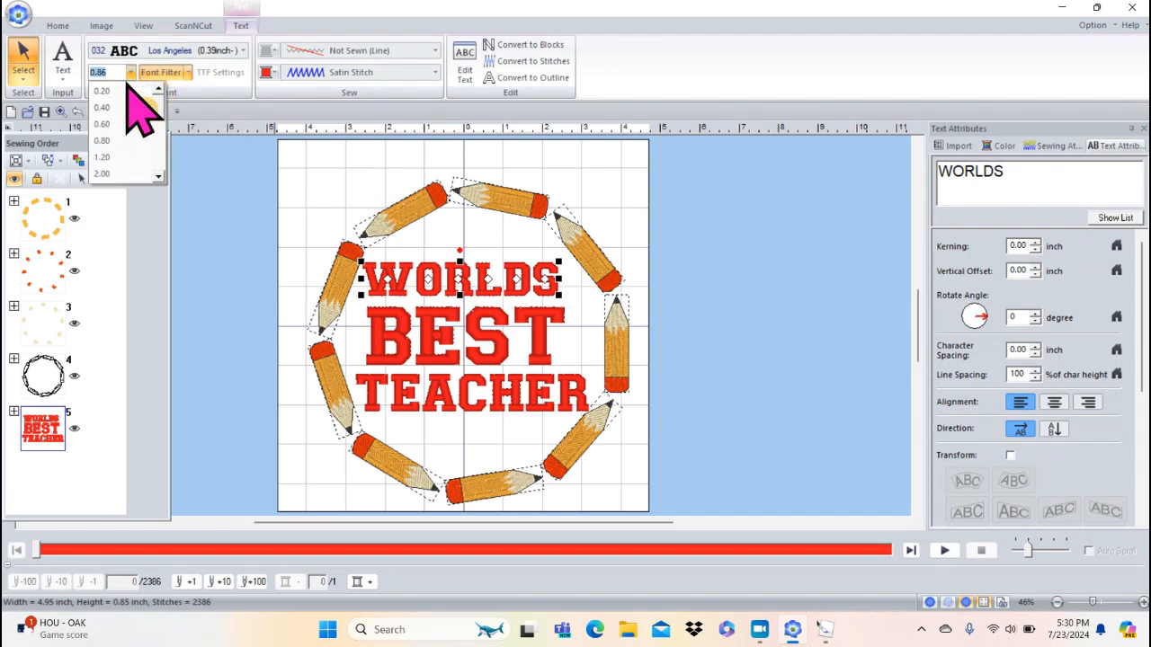
left_click(102, 157)
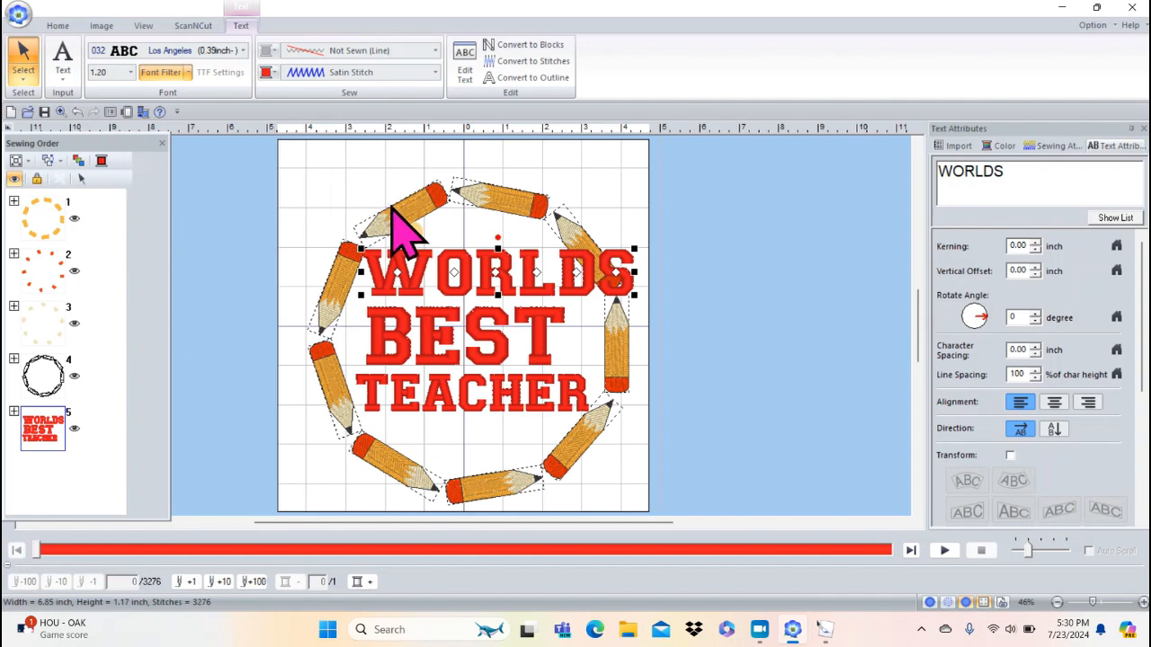
left_click(131, 72)
left_click(128, 109)
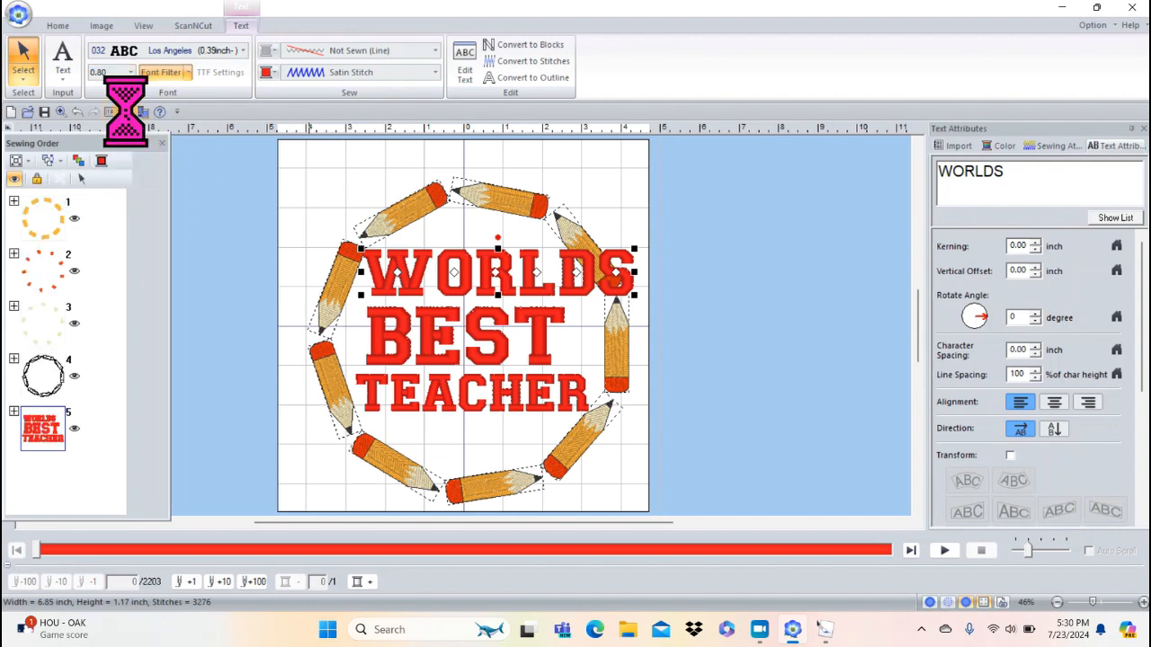
- Set the text size of "TEACHER" to 0.80 inches
left_click(494, 388)
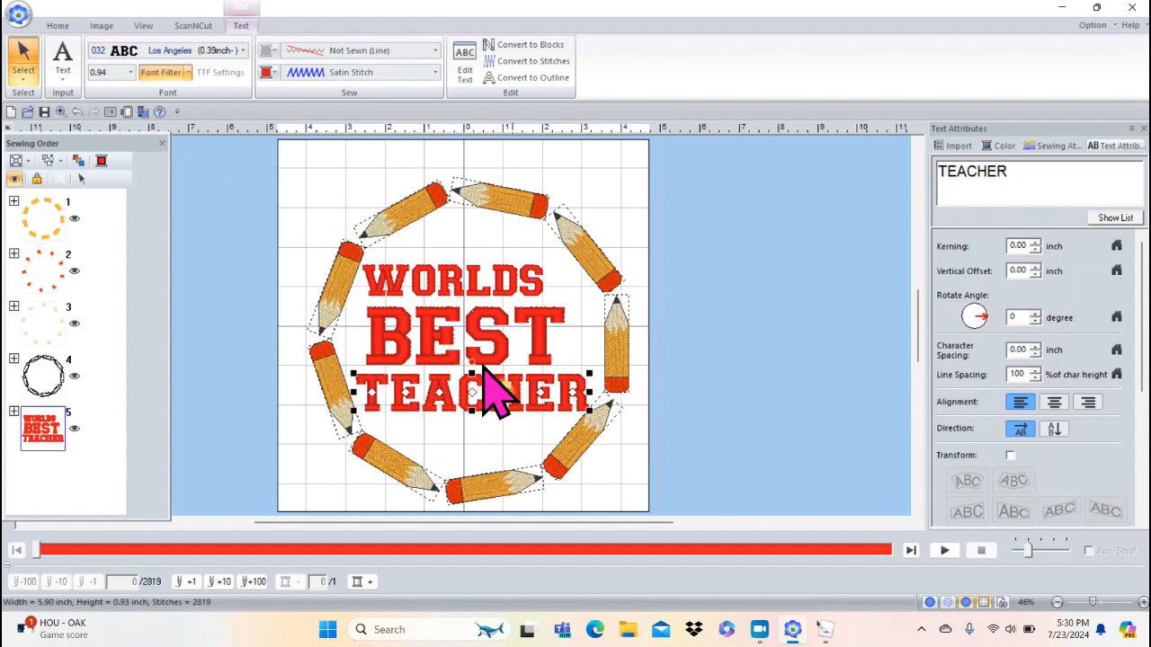
left_click(133, 72)
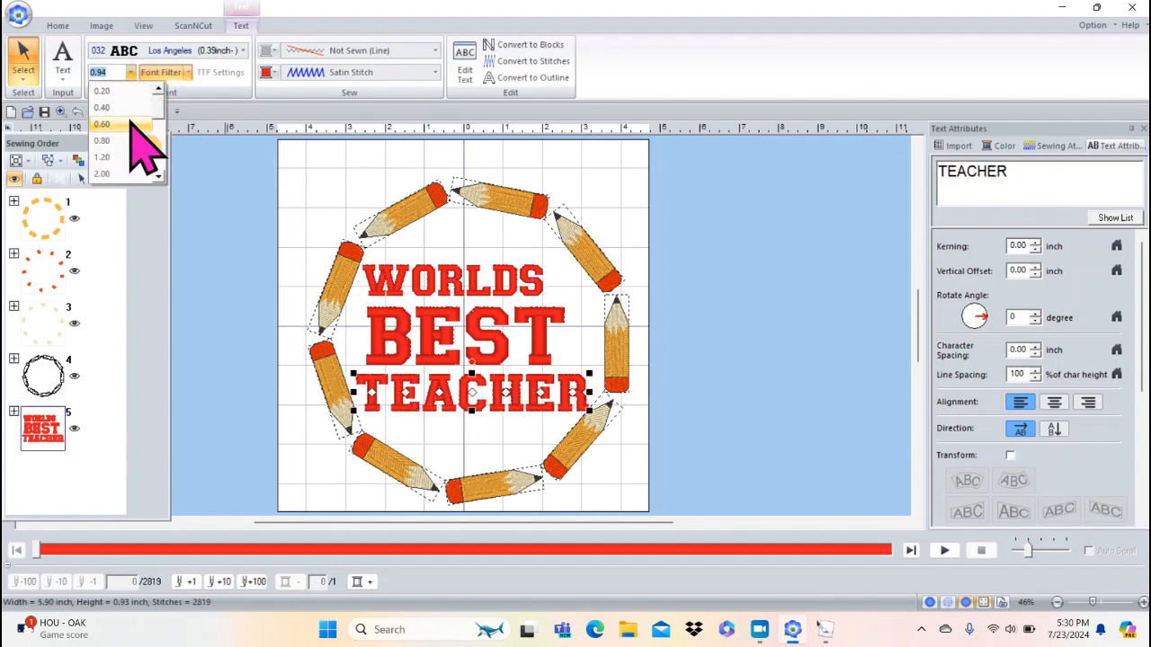
left_click(132, 140)
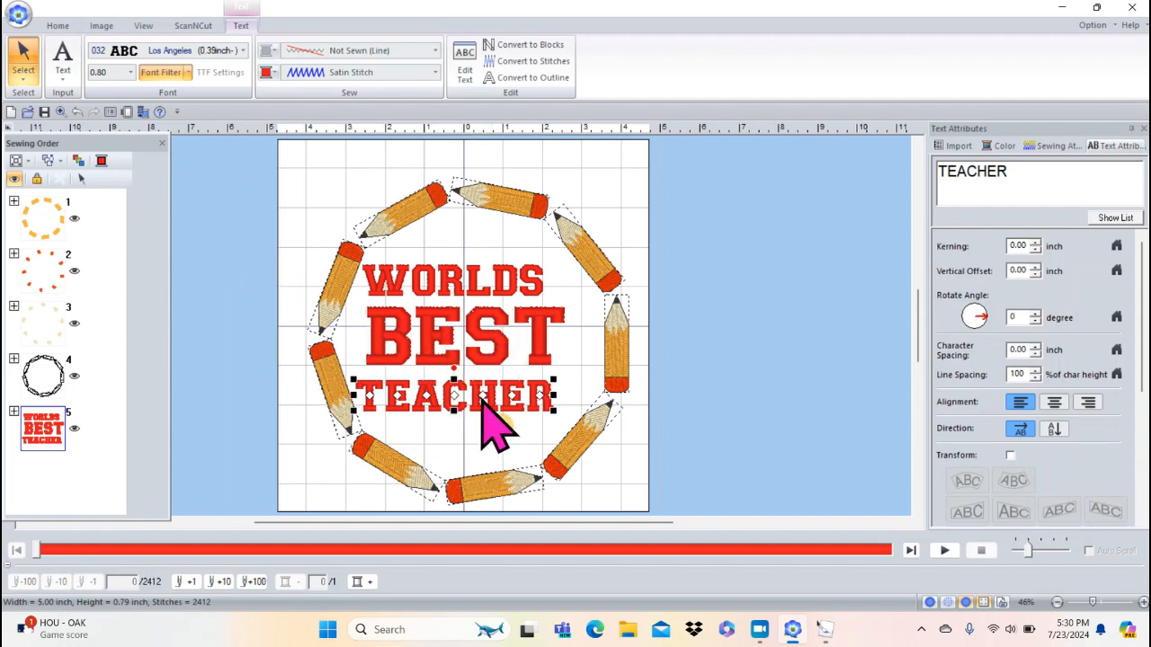
- Shift "TEACHER", "WORLDS" and "BEST" to the right so the three words line up inside the pencil ring
left_click_drag(463, 362, 493, 362)
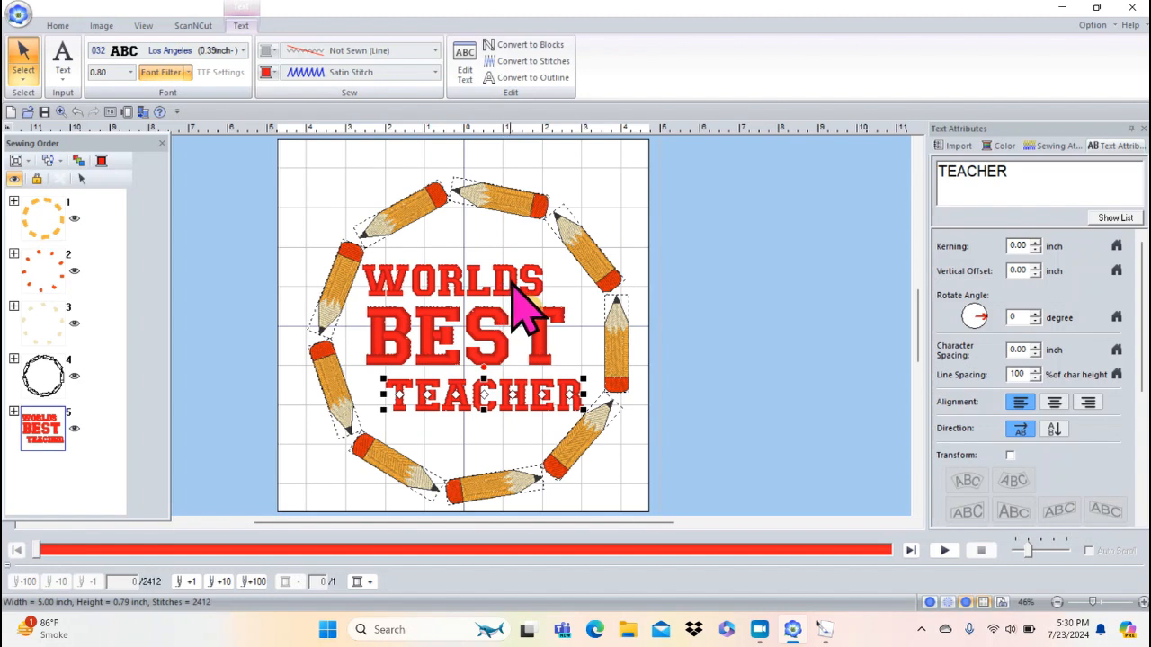
left_click(511, 281)
left_click_drag(491, 254, 546, 284)
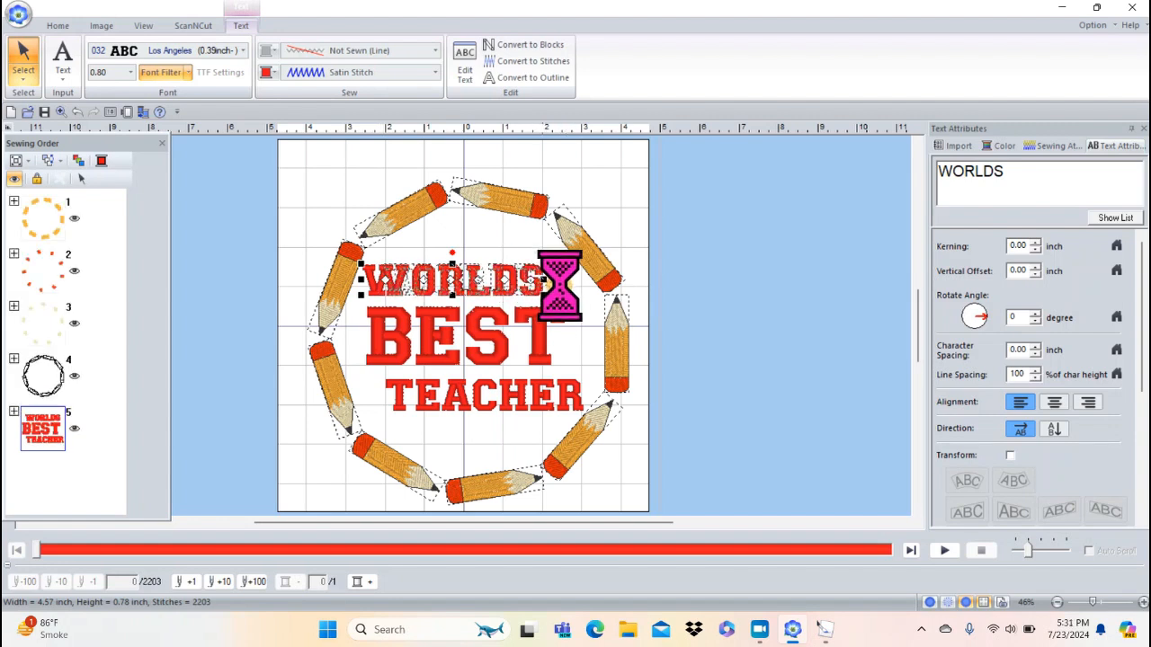
left_click(540, 341)
left_click_drag(511, 317, 524, 315)
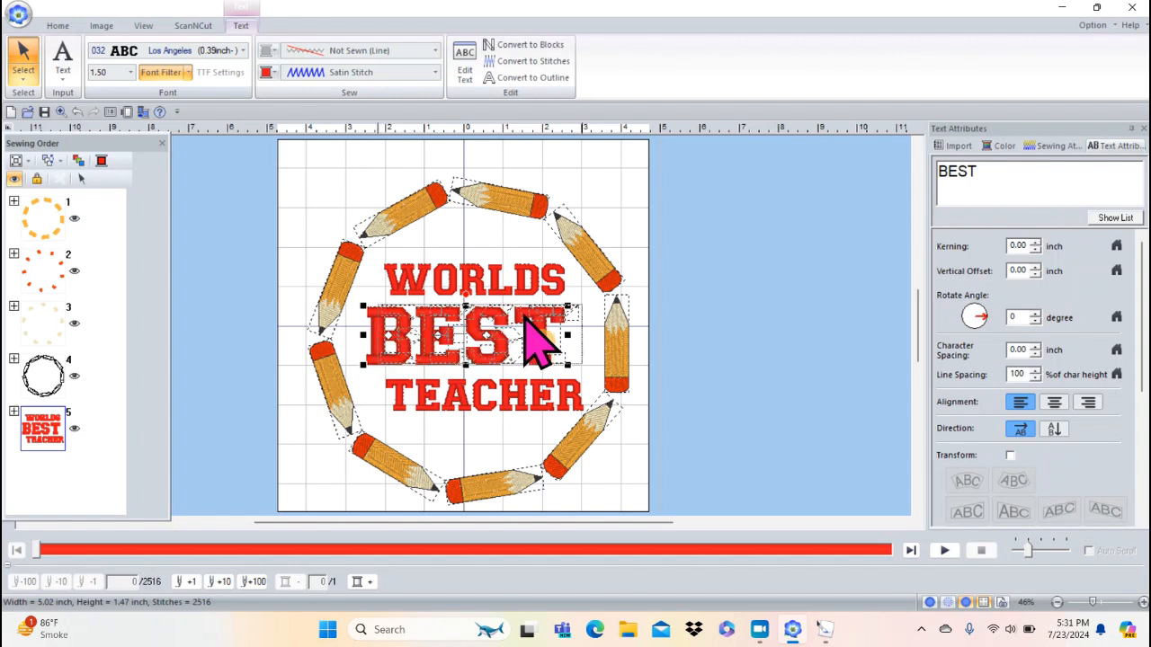
left_click(636, 217)
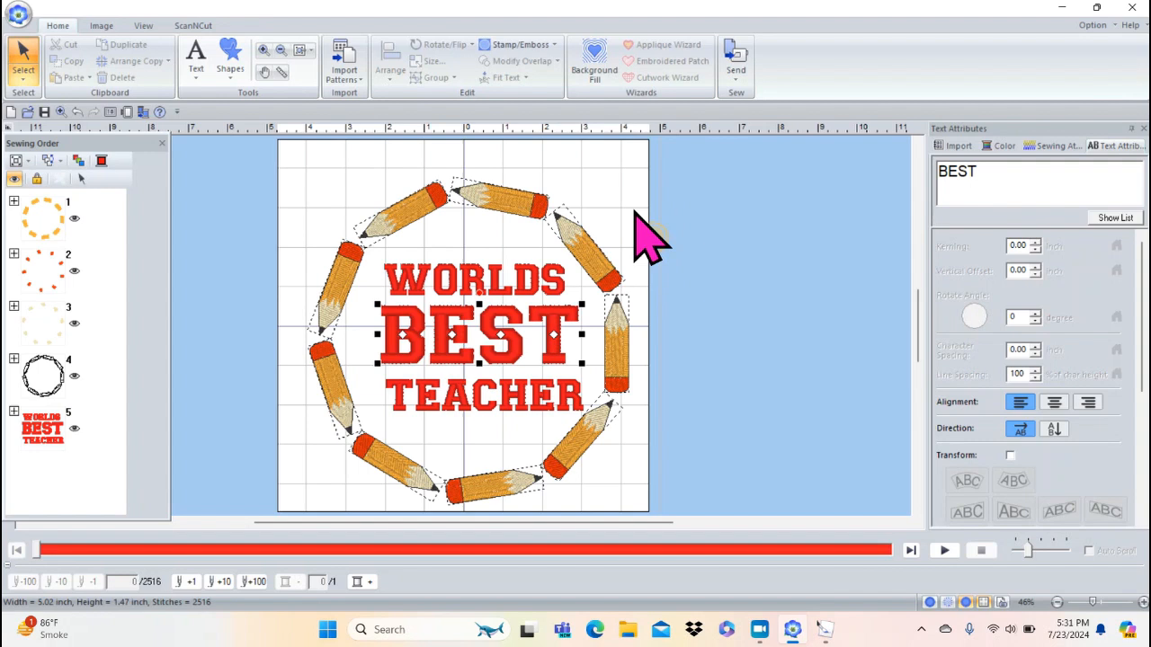